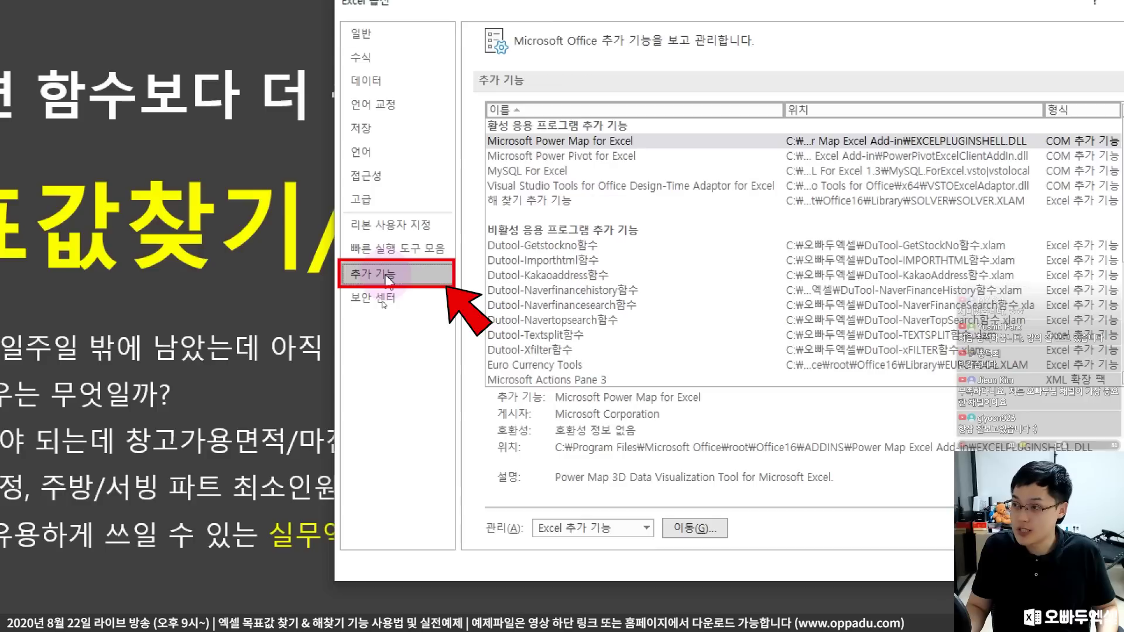
Enable the Solver add-in (해 찾기 추가 기능) among the available Excel add-ins and bring up the data analysis commands.
{"action": "left_click", "coordinate": [615, 535]}
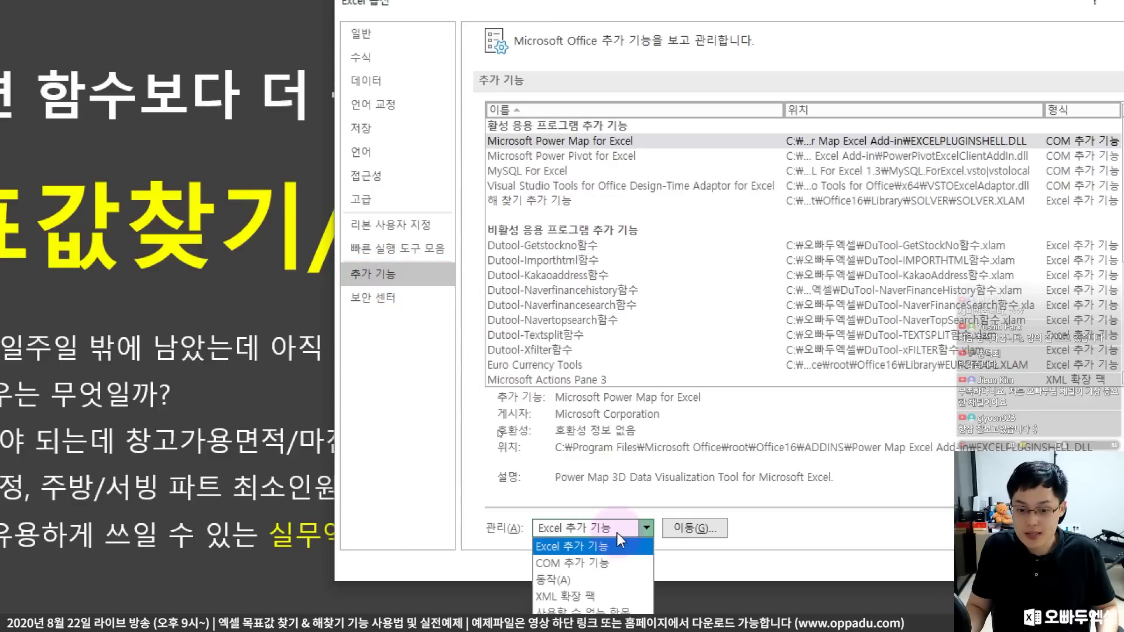
{"action": "left_click", "coordinate": [610, 545]}
{"action": "left_click", "coordinate": [694, 528]}
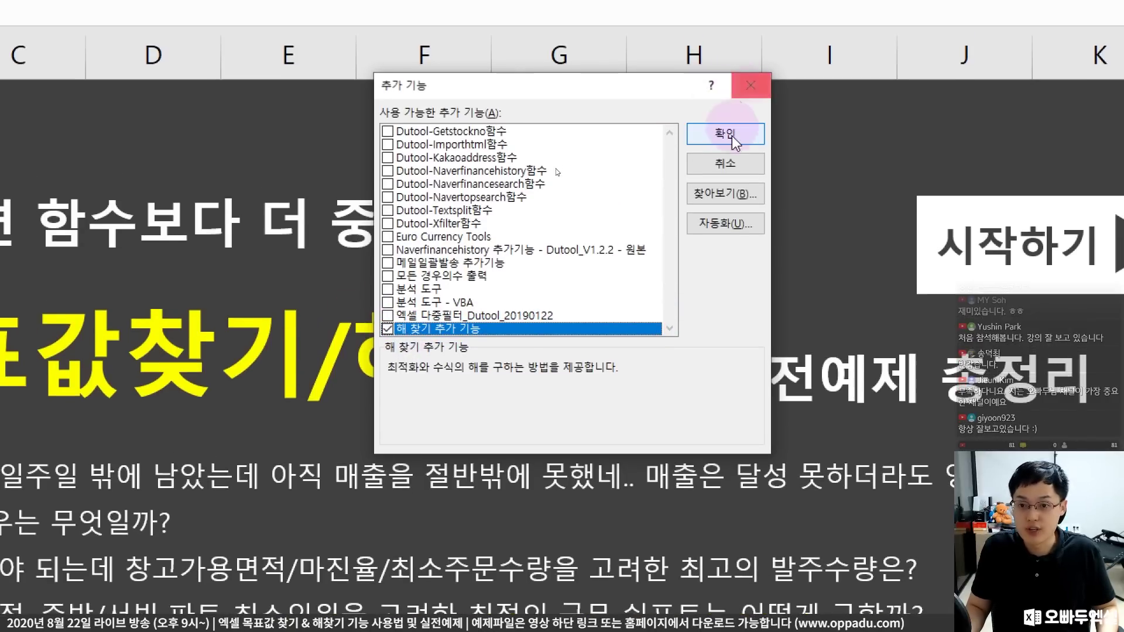
{"action": "left_click", "coordinate": [729, 99]}
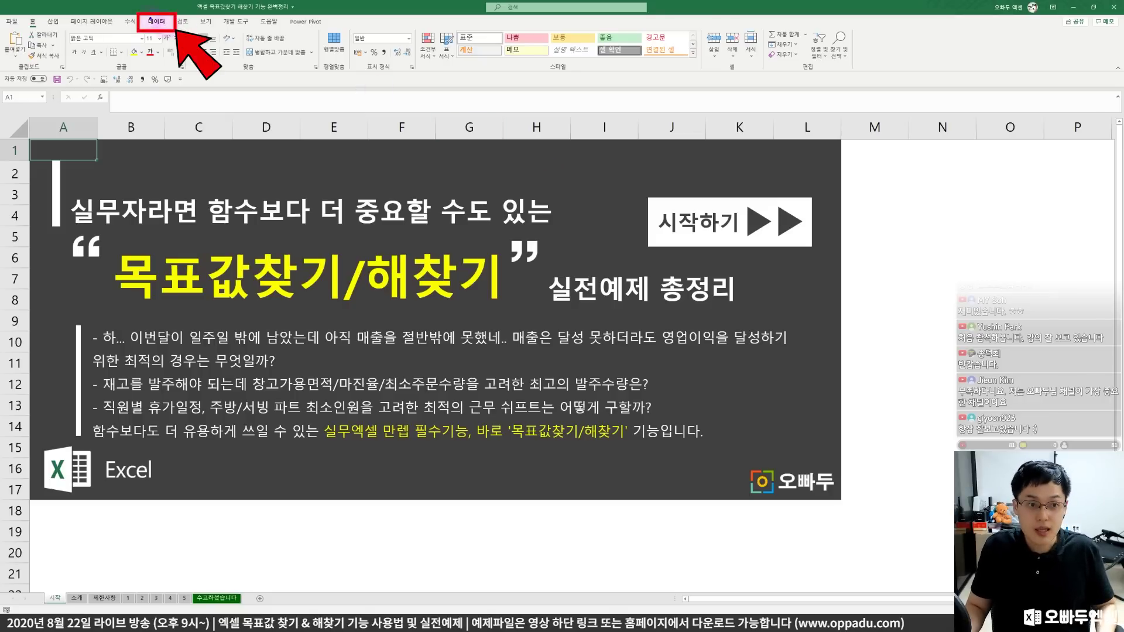
{"action": "left_click", "coordinate": [156, 21]}
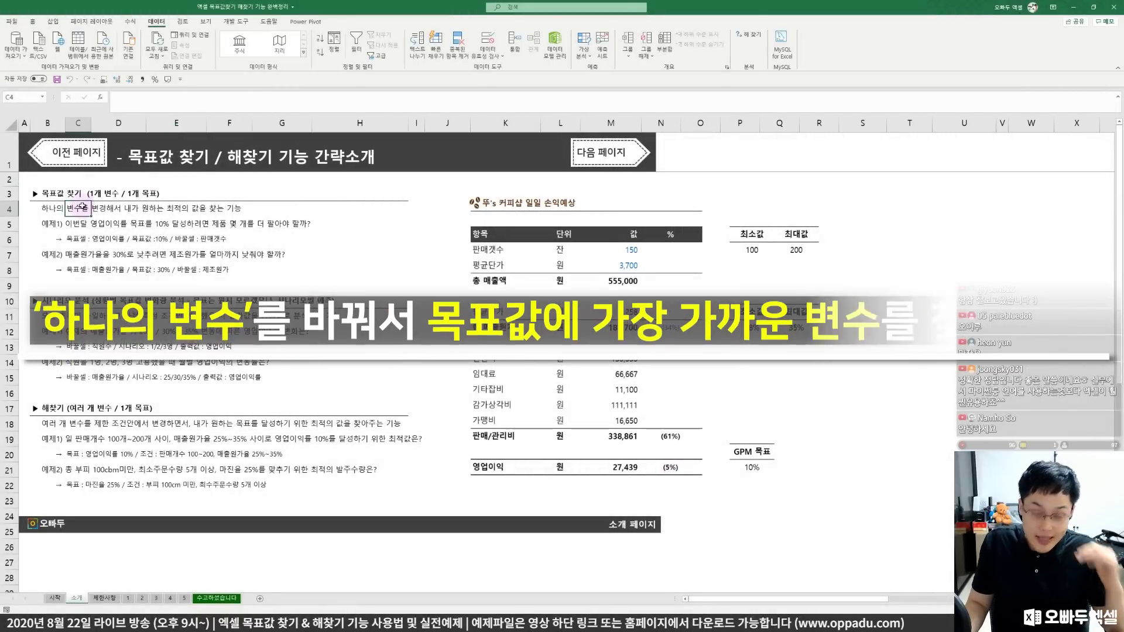
Review the Goal Seek, scenario analysis and Solver descriptions on the 소개 sheet.
{"action": "left_click", "coordinate": [53, 208]}
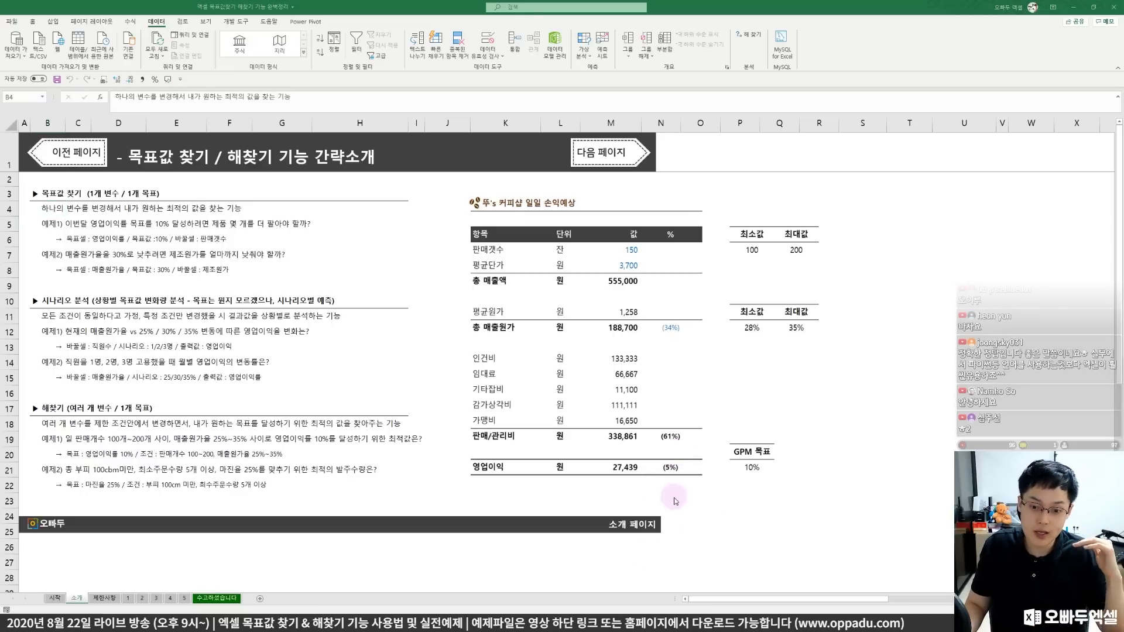
{"action": "left_click", "coordinate": [676, 499]}
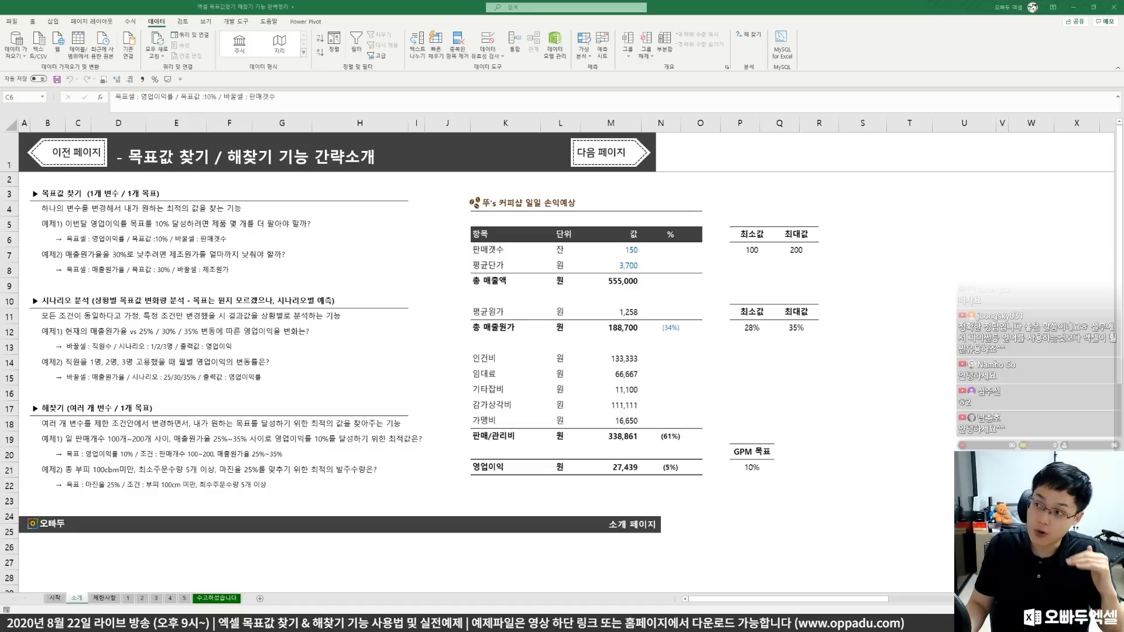
{"action": "left_click", "coordinate": [62, 194]}
{"action": "left_click", "coordinate": [62, 195]}
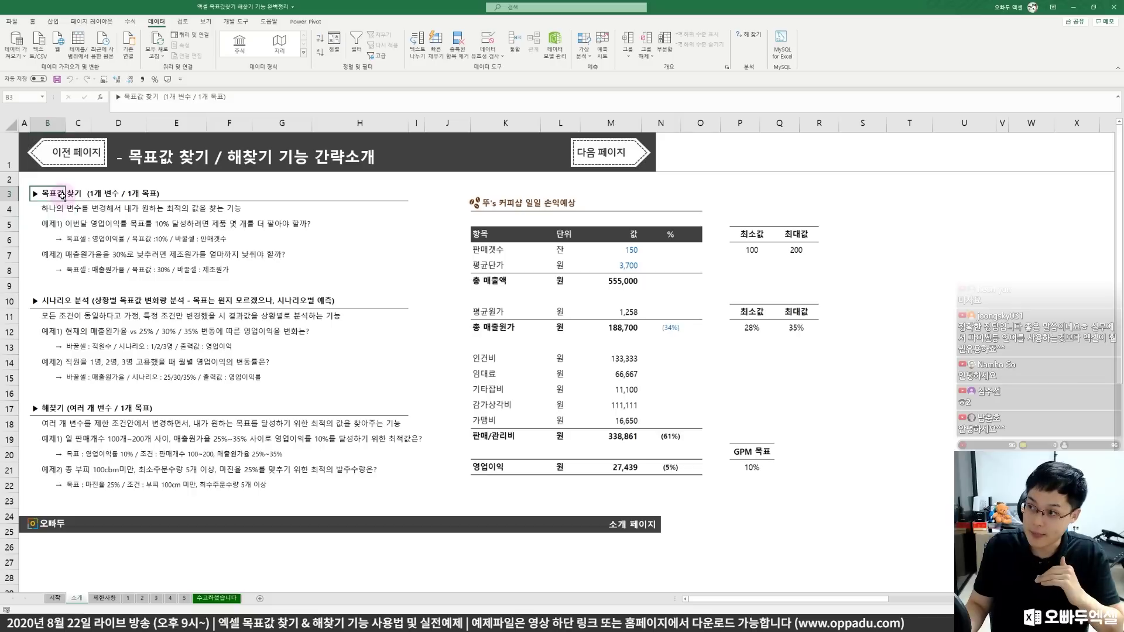
{"action": "left_click", "coordinate": [93, 298]}
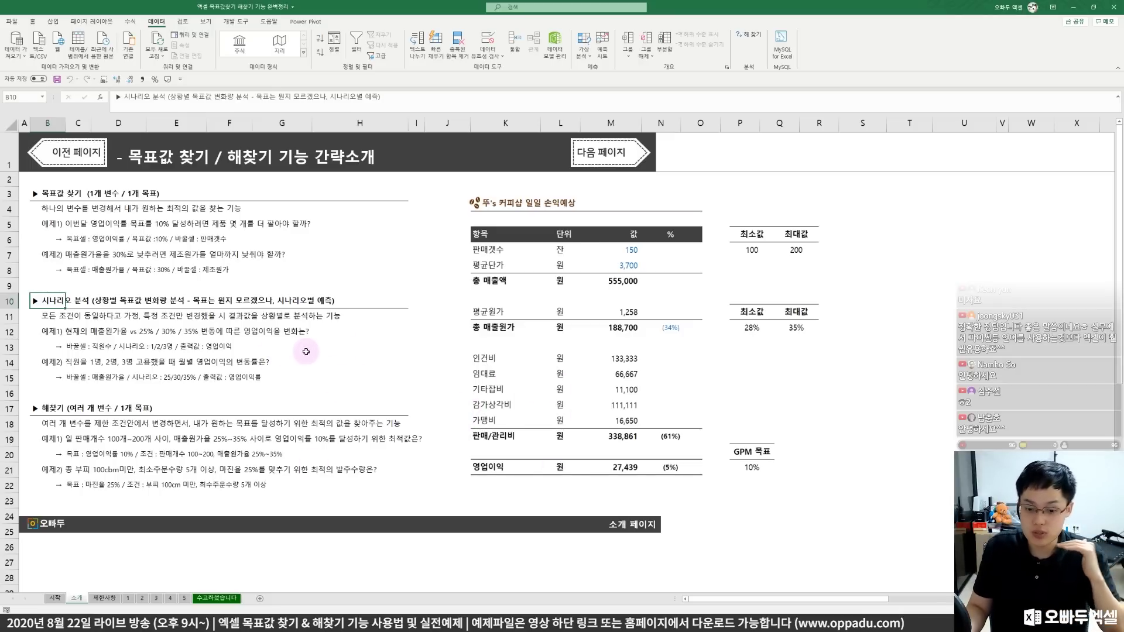
{"action": "left_click", "coordinate": [47, 408]}
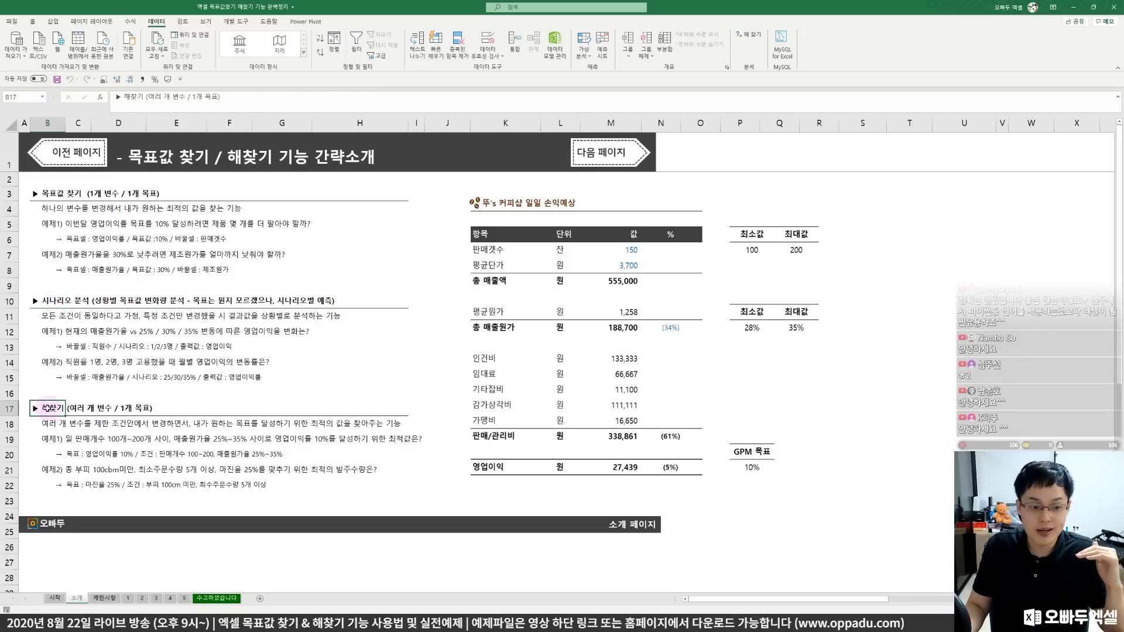
Go to the 제한사항 sheet and examine the Goal Seek limitations and the variable cell B4.
{"action": "left_click", "coordinate": [585, 623]}
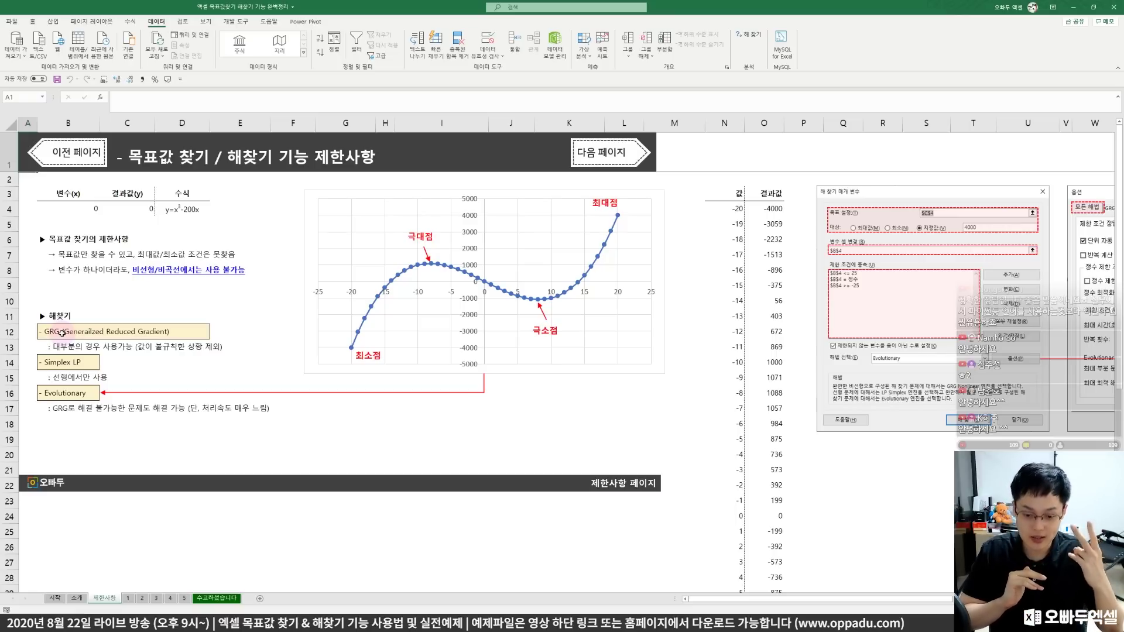
{"action": "left_click", "coordinate": [93, 254]}
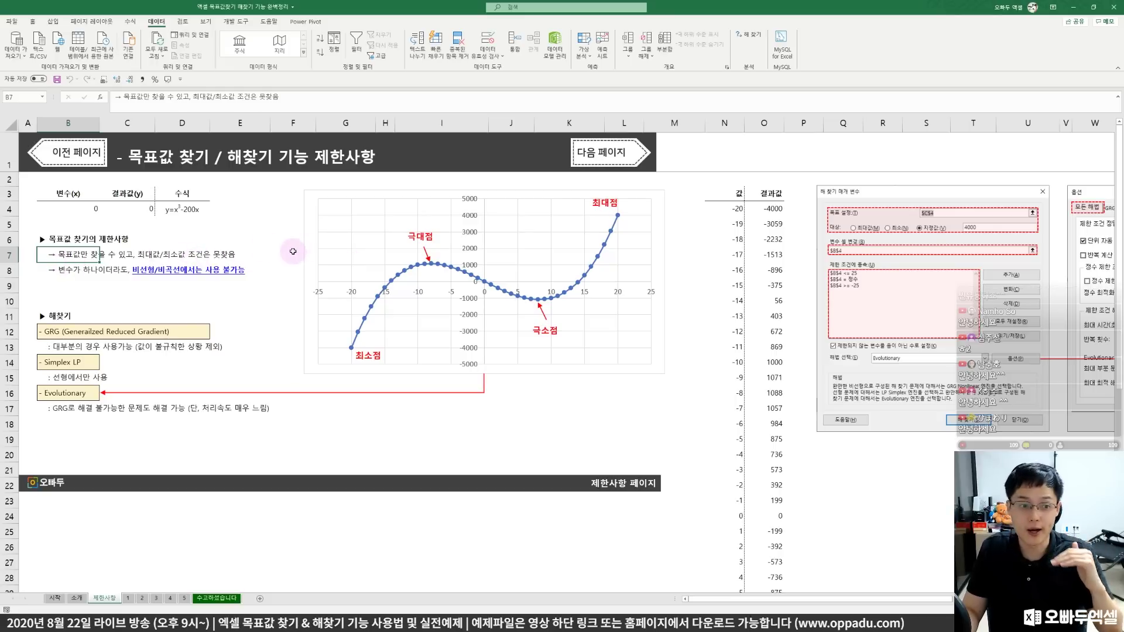
{"action": "left_click", "coordinate": [85, 272]}
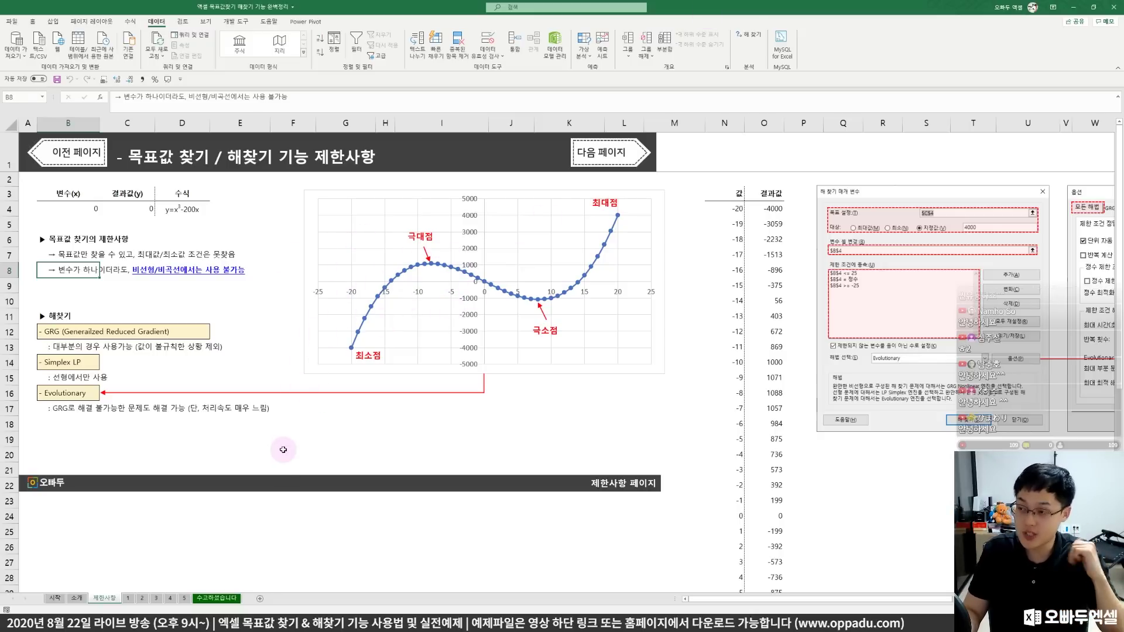
{"action": "left_click", "coordinate": [82, 211]}
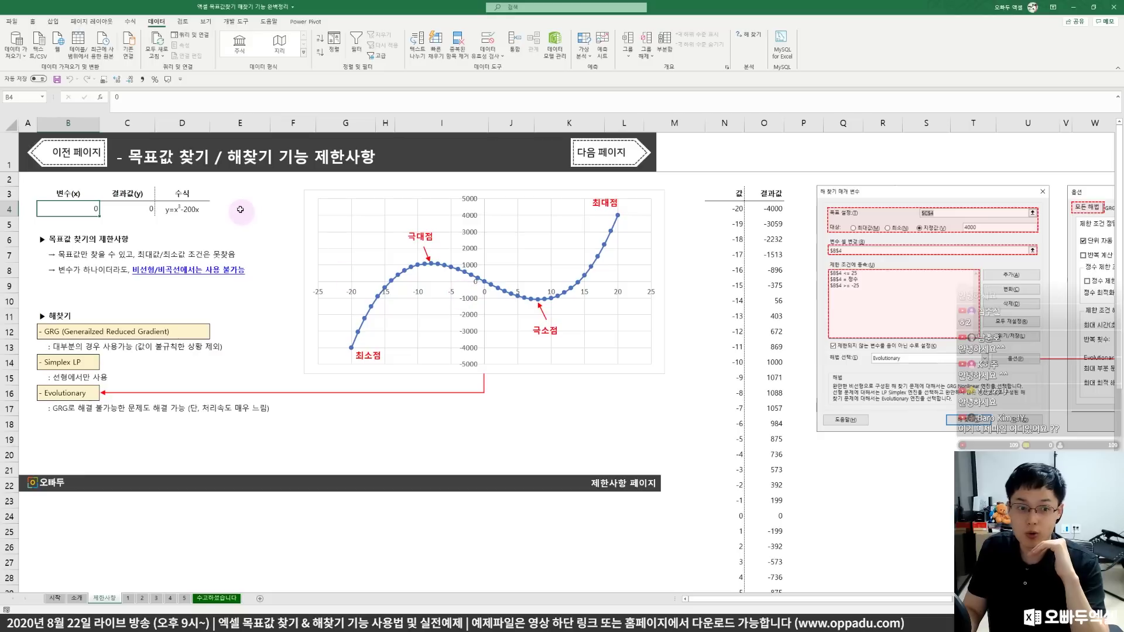
Set up a Goal Seek for formula cell C4 with a target of 4000 by changing cell B4.
{"action": "left_click", "coordinate": [147, 209]}
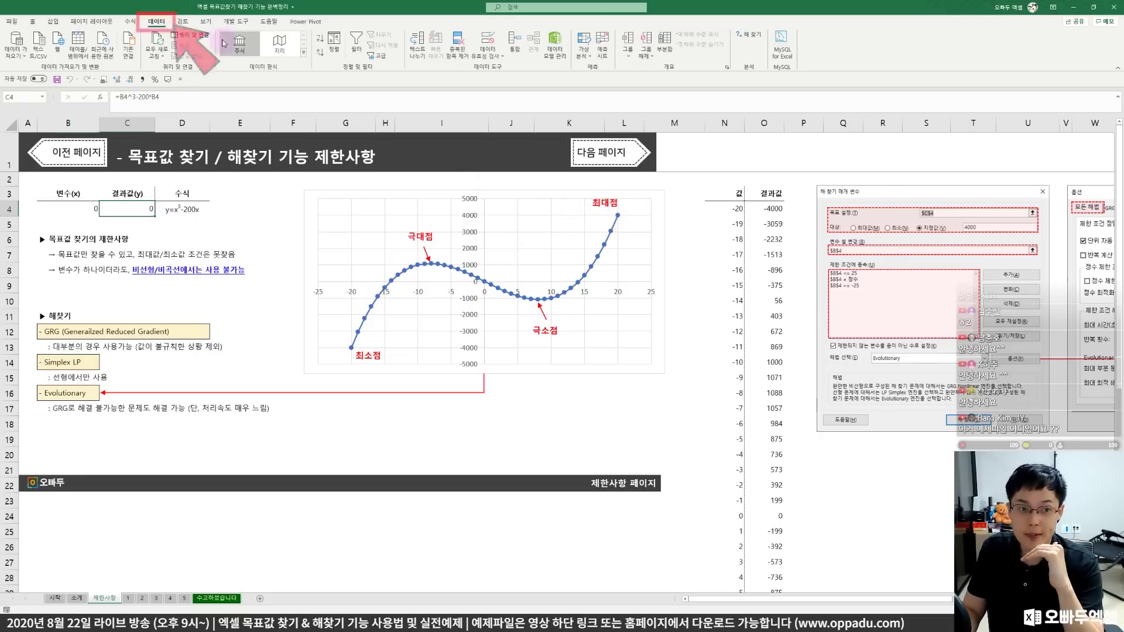
{"action": "left_click", "coordinate": [578, 59]}
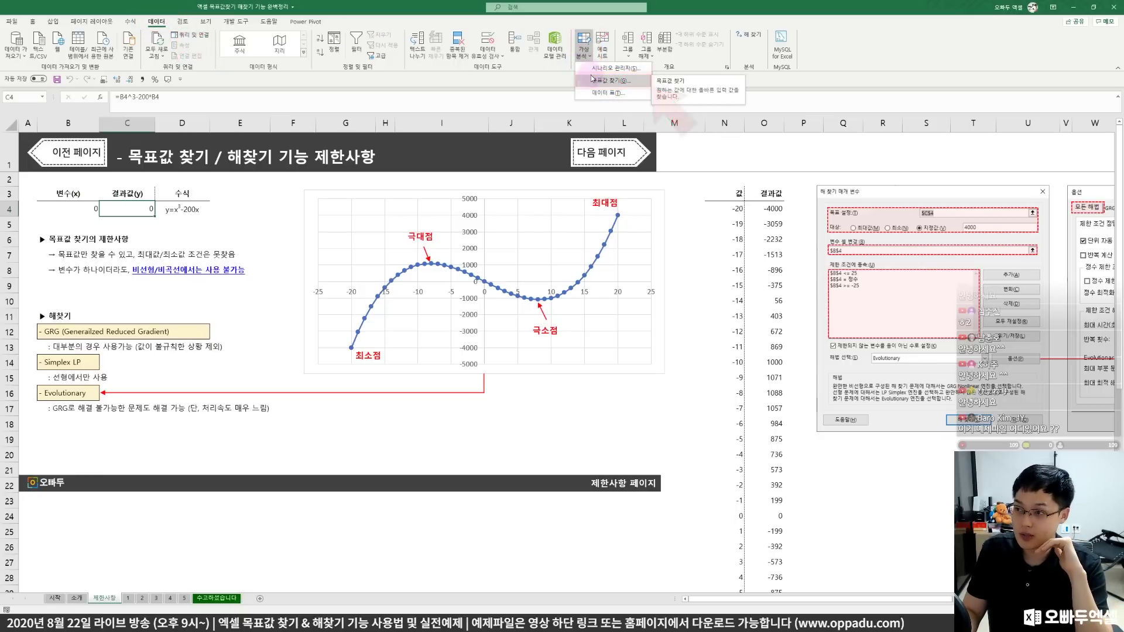
{"action": "left_click", "coordinate": [592, 77]}
{"action": "left_click_drag", "start_coordinate": [449, 196], "coordinate": [304, 267]}
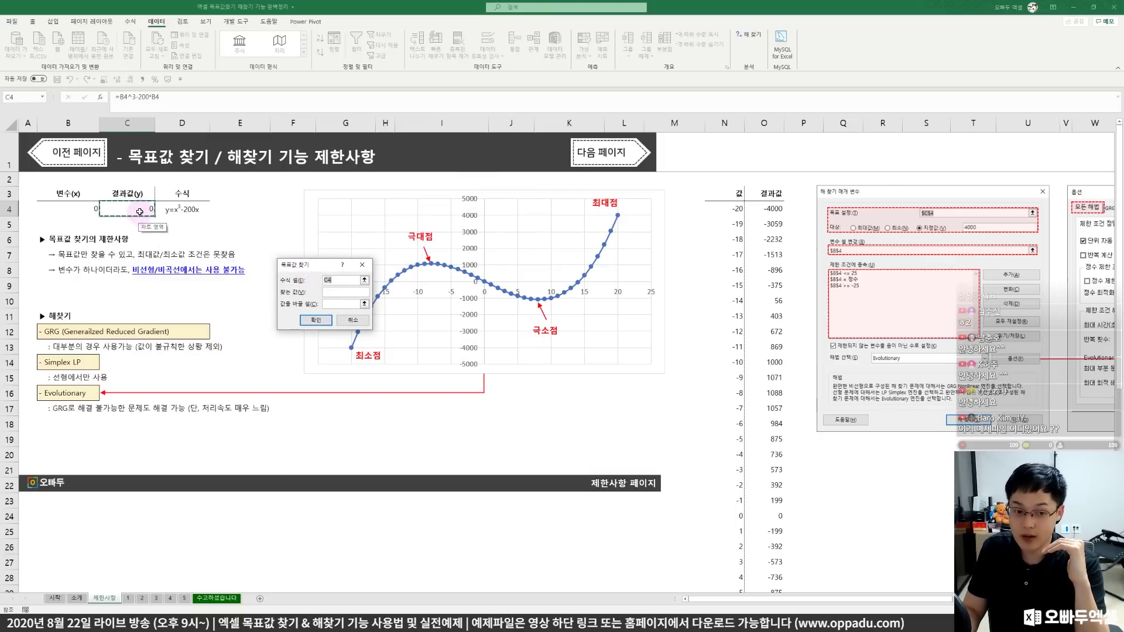
{"action": "left_click", "coordinate": [330, 291]}
{"action": "type", "text": "4000"}
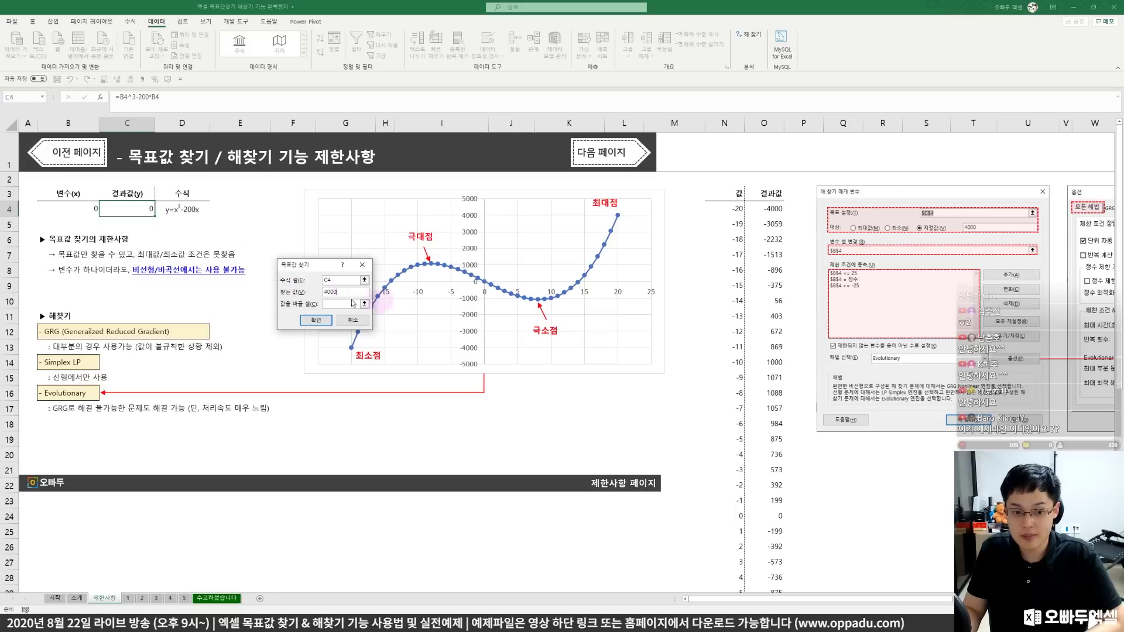
{"action": "left_click", "coordinate": [342, 303]}
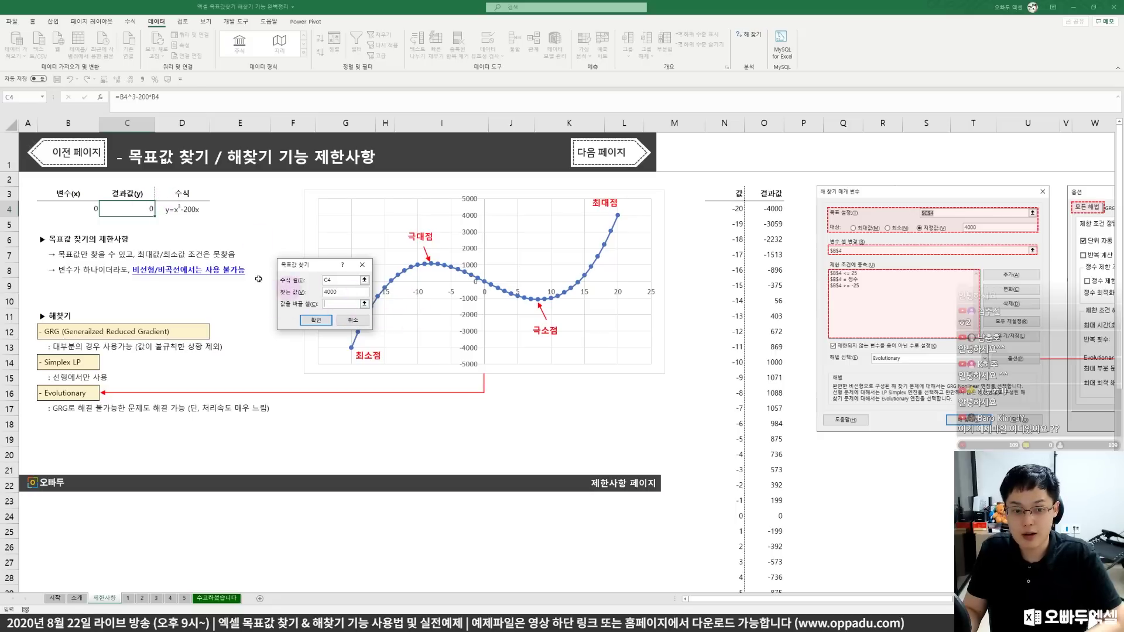
{"action": "left_click", "coordinate": [85, 208]}
{"action": "left_click_drag", "start_coordinate": [313, 269], "coordinate": [263, 204]}
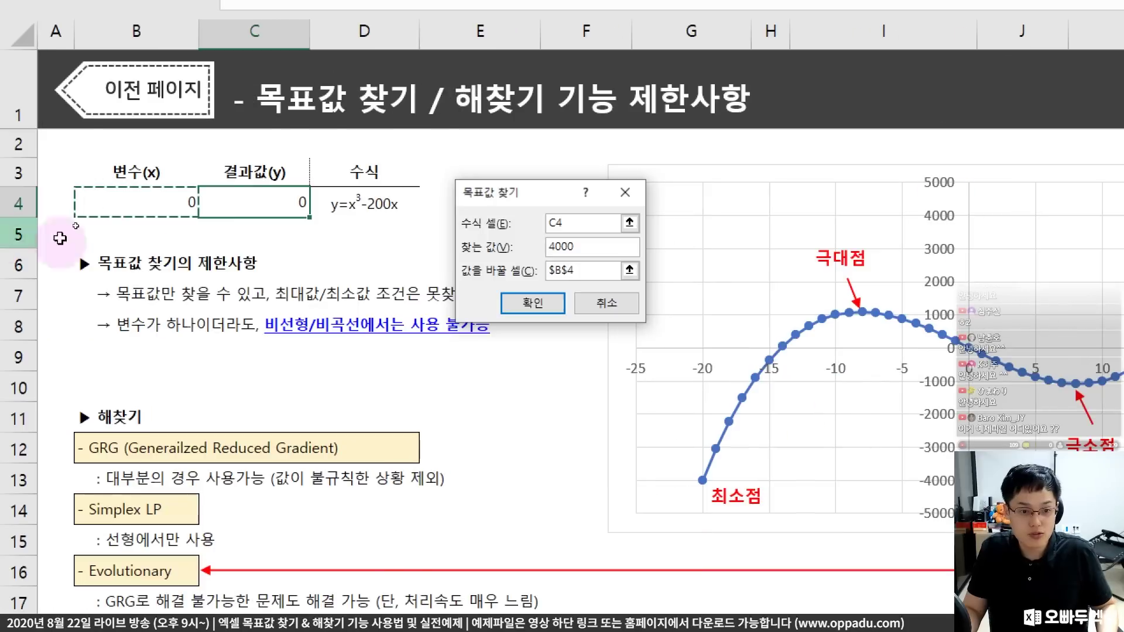
Check the three Goal Seek settings, run the search, and cancel its result to restore the original values.
{"action": "left_click", "coordinate": [523, 228]}
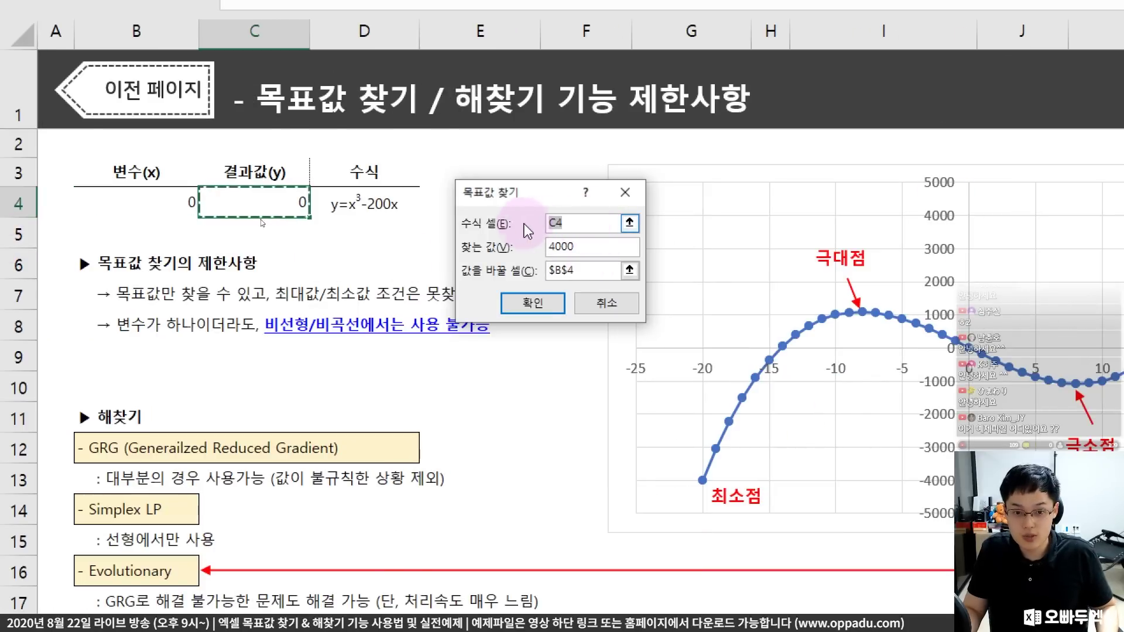
{"action": "left_click_drag", "start_coordinate": [613, 247], "coordinate": [496, 248]}
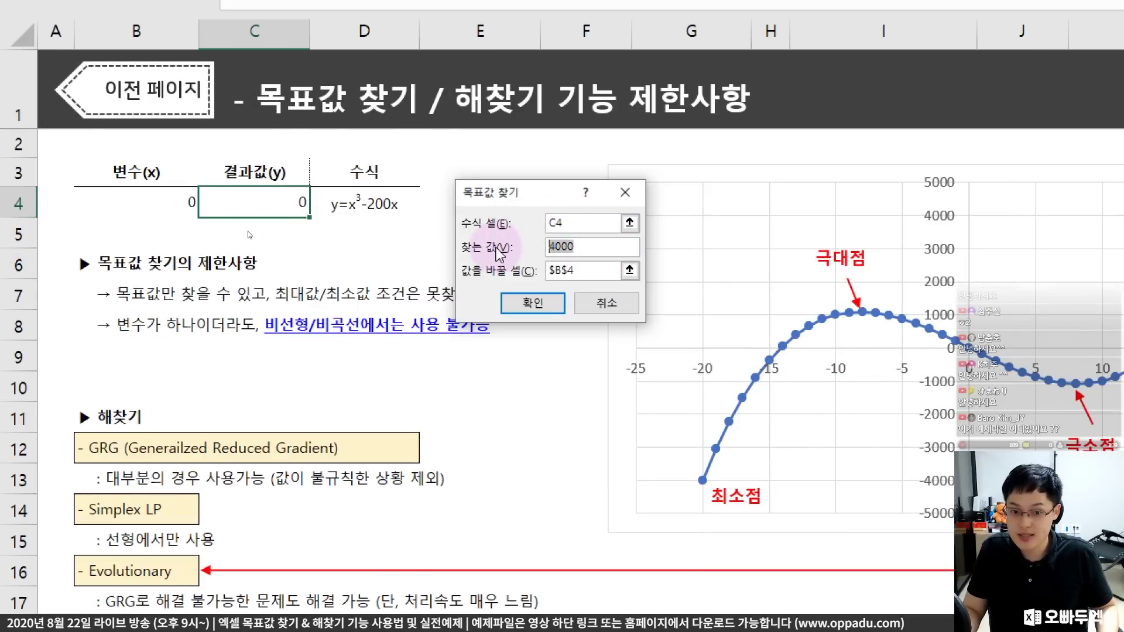
{"action": "double_click", "coordinate": [587, 266]}
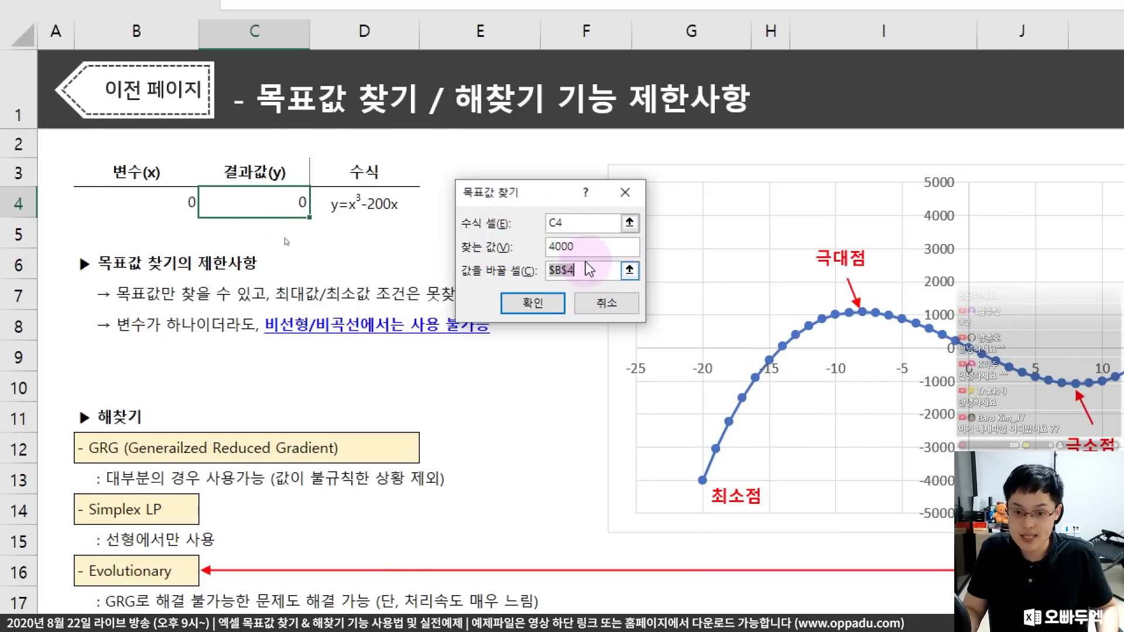
{"action": "left_click", "coordinate": [583, 271]}
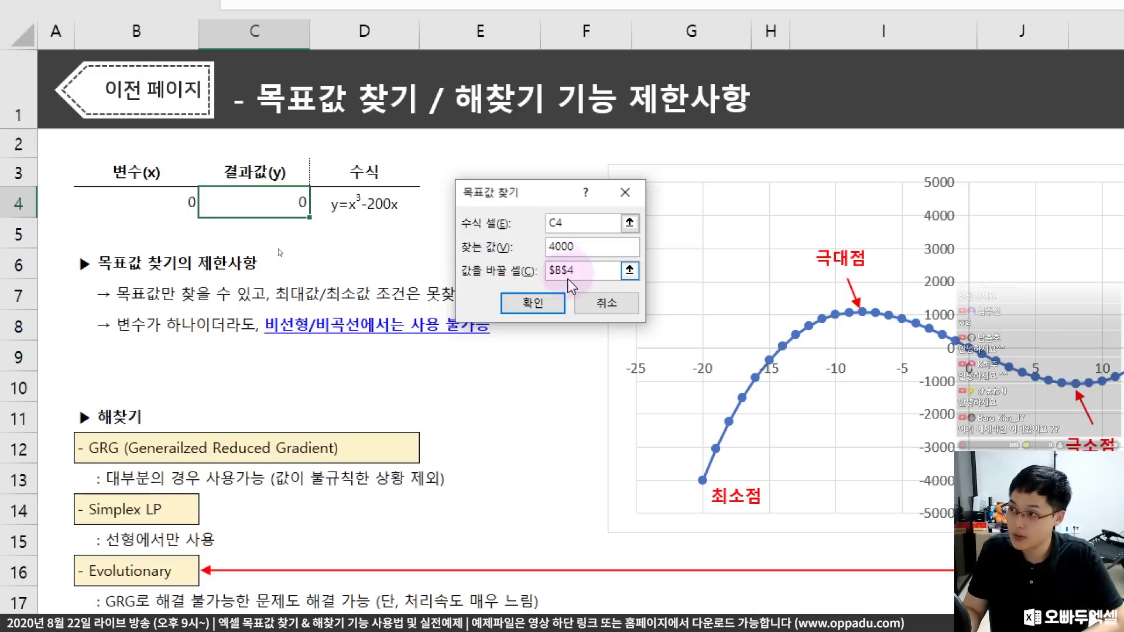
{"action": "left_click", "coordinate": [531, 303]}
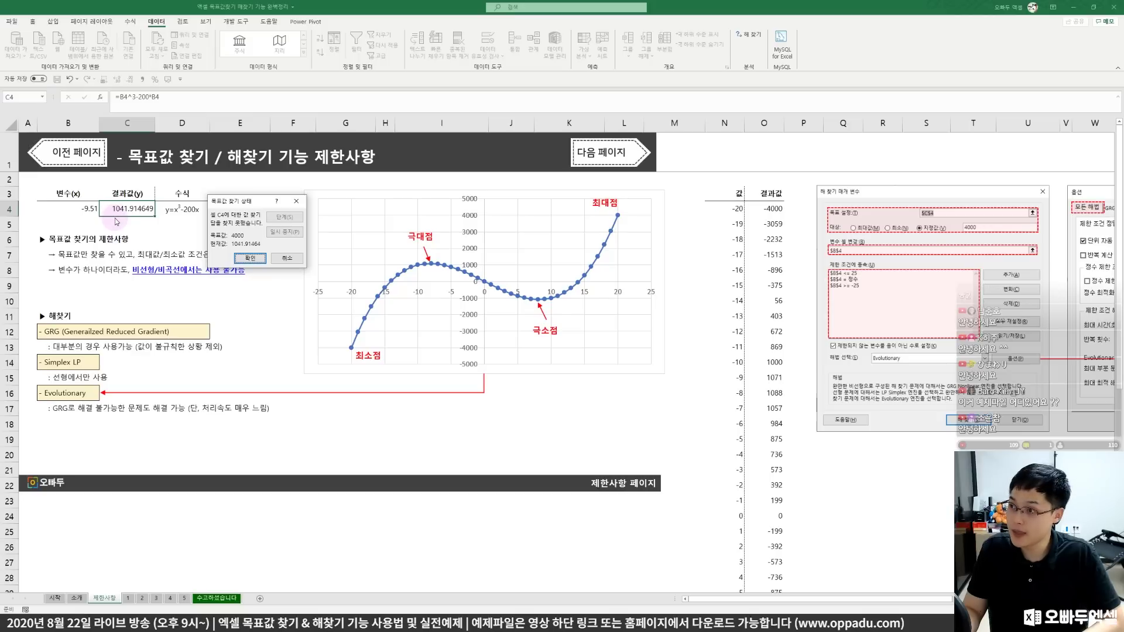
{"action": "left_click", "coordinate": [288, 262]}
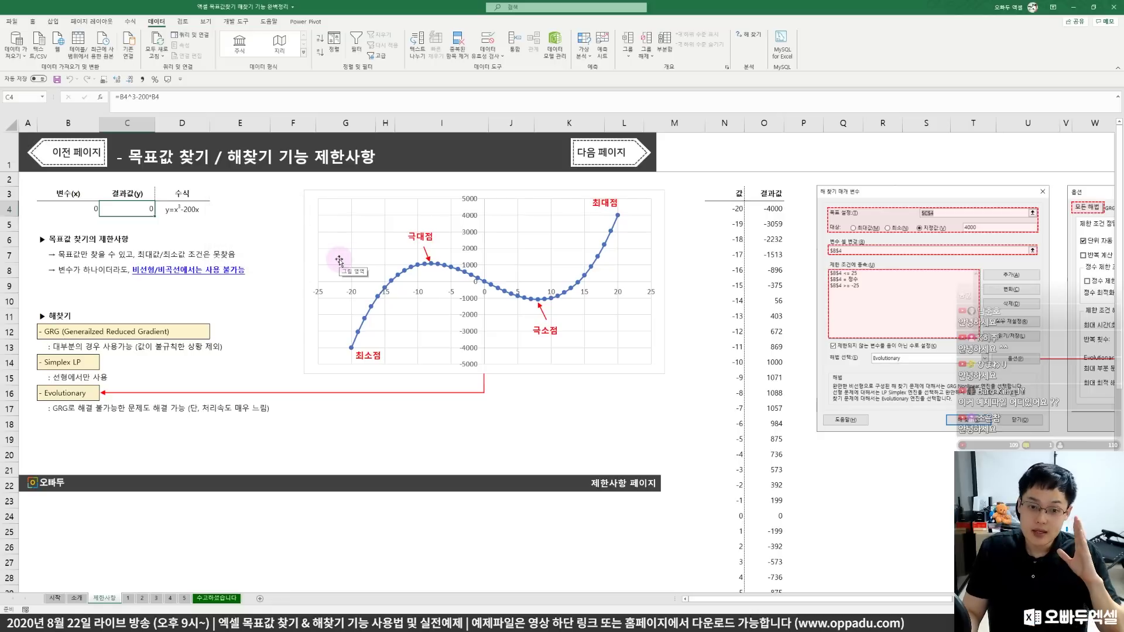
Circle the curve's starting point at x = 0 and write the 4000 target above the result cell in red ink.
{"action": "left_click", "coordinate": [82, 208]}
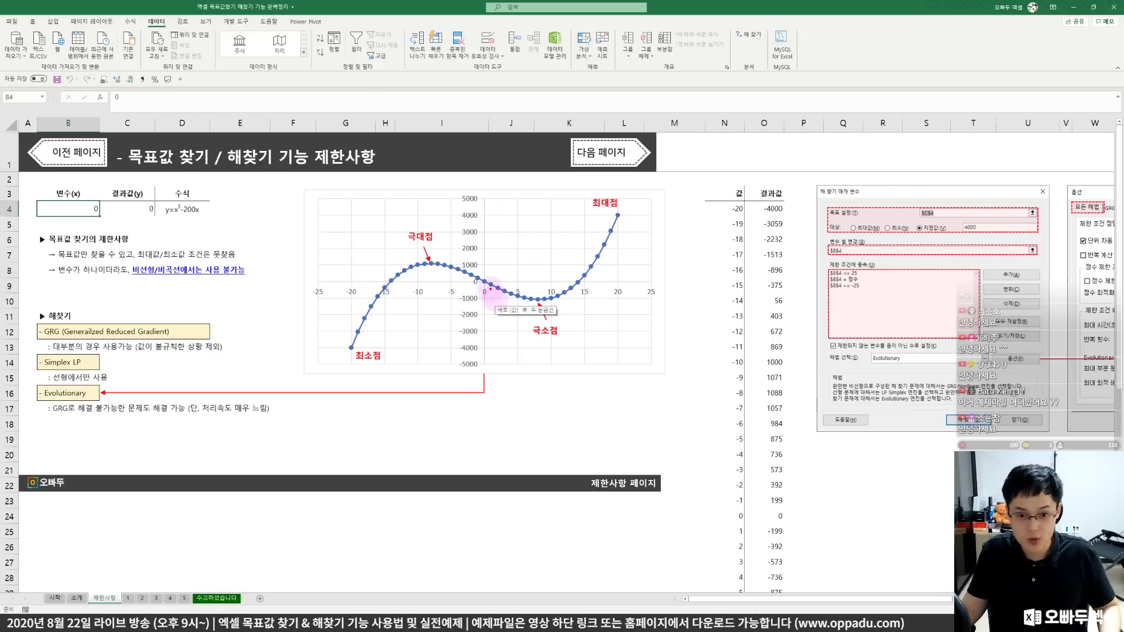
{"action": "left_click_drag", "start_coordinate": [492, 291], "coordinate": [484, 268]}
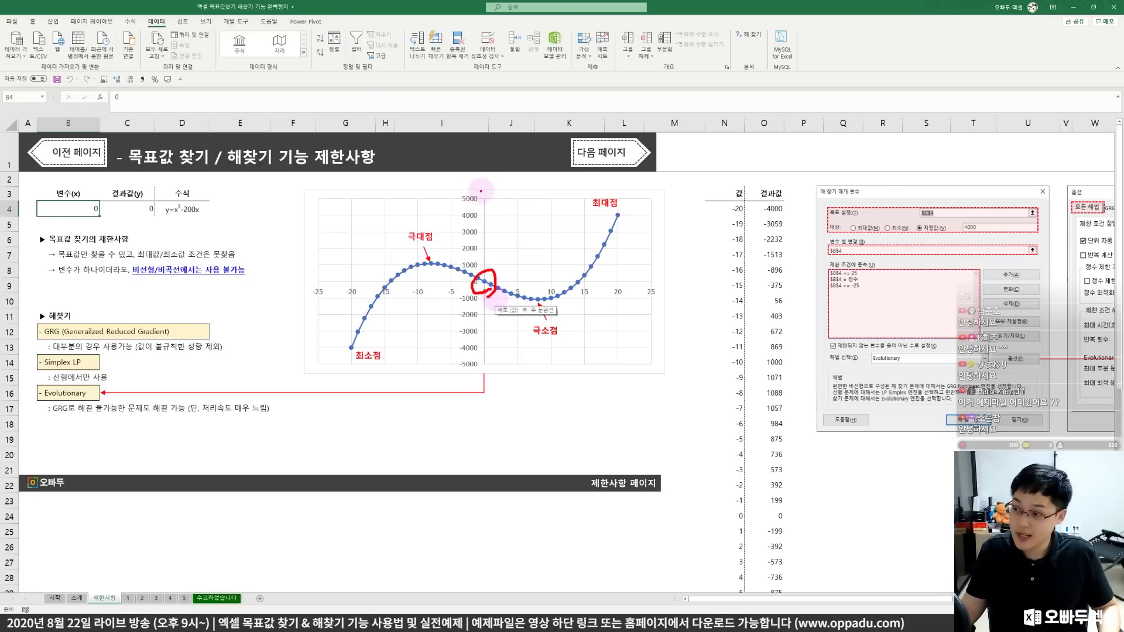
{"action": "left_click_drag", "start_coordinate": [134, 188], "coordinate": [181, 188]}
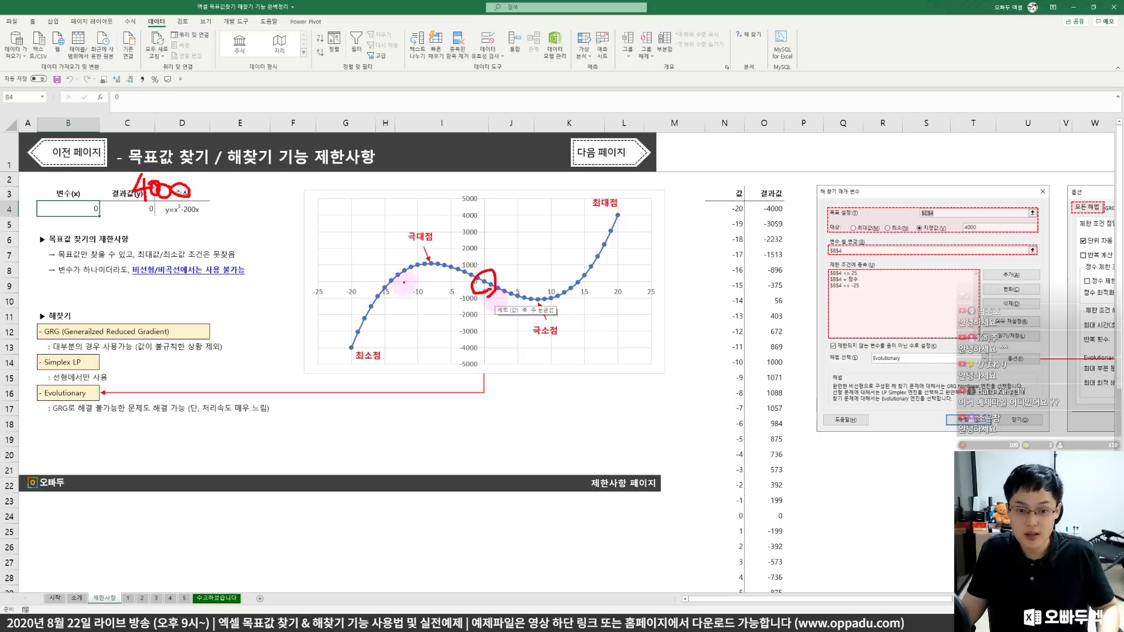
{"action": "left_click_drag", "start_coordinate": [477, 286], "coordinate": [504, 280]}
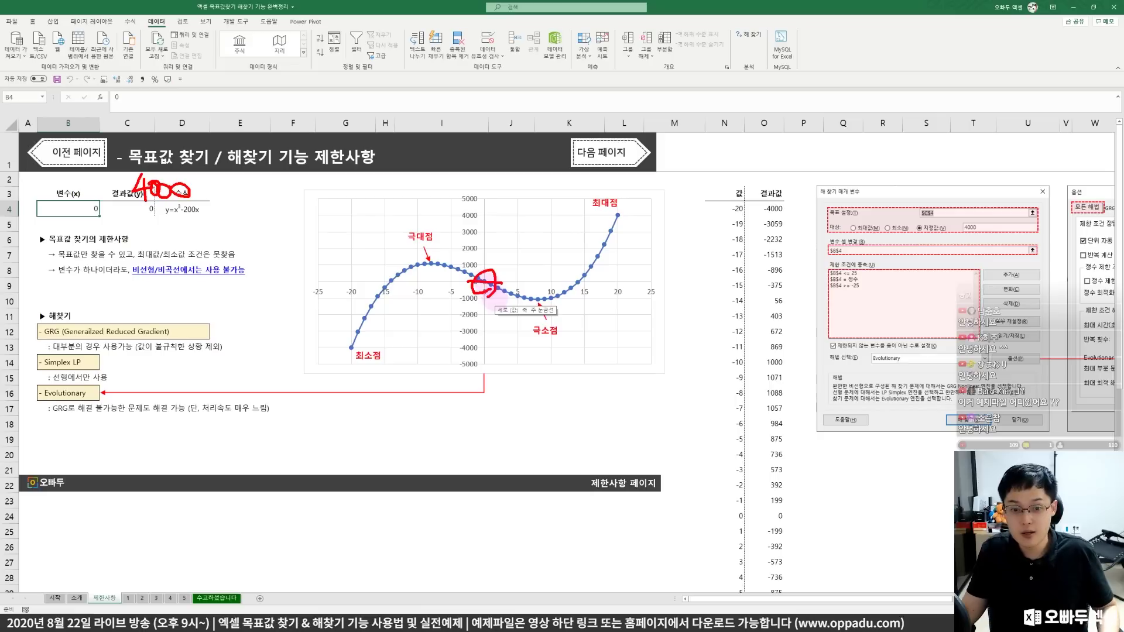
Draw red arrows from the starting point to the local maximum and trace the curve down toward its minimum.
{"action": "mouse_move", "coordinate": [494, 290]}
{"action": "left_mouse_down"}
{"action": "mouse_move", "coordinate": [468, 261]}
{"action": "mouse_move", "coordinate": [490, 276]}
{"action": "left_mouse_up"}
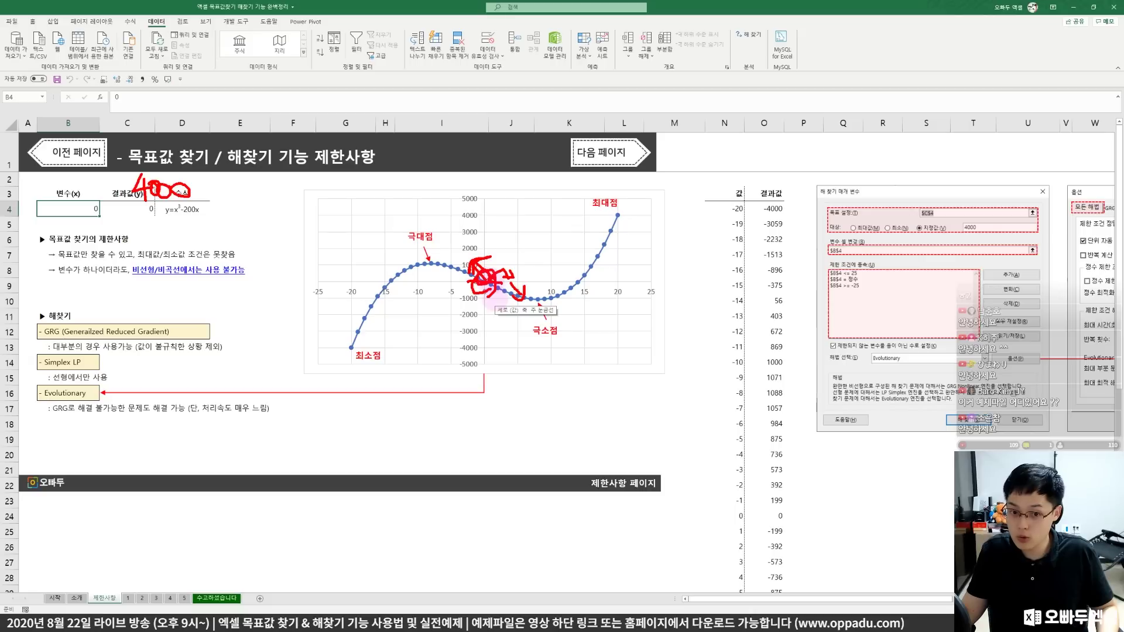
{"action": "mouse_move", "coordinate": [494, 270]}
{"action": "left_mouse_down"}
{"action": "mouse_move", "coordinate": [451, 240]}
{"action": "mouse_move", "coordinate": [471, 231]}
{"action": "left_mouse_up"}
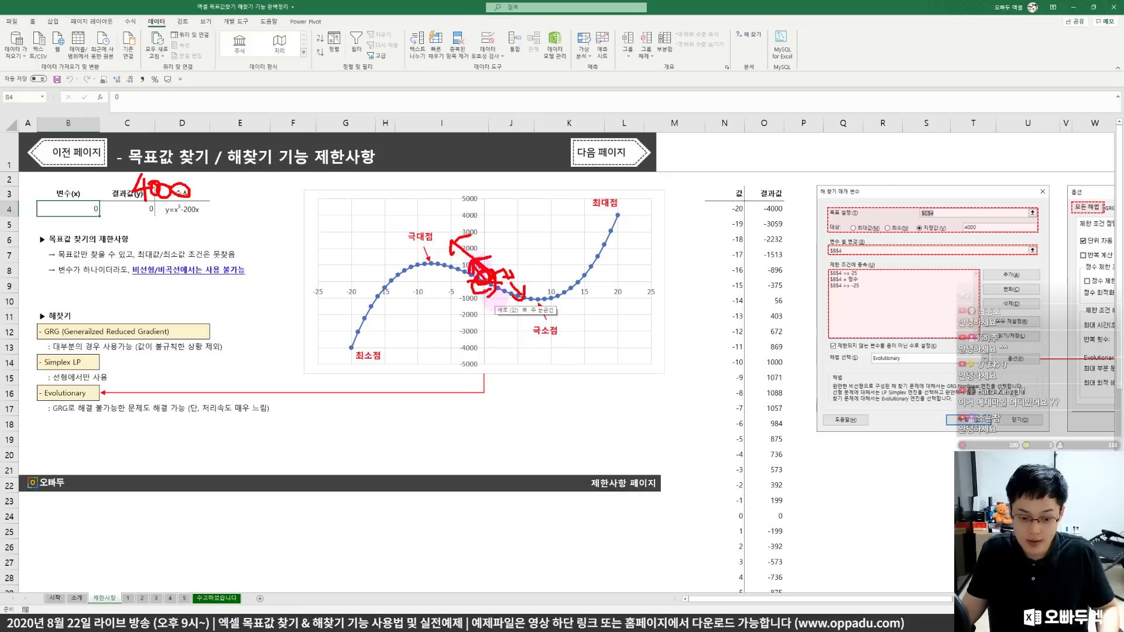
{"action": "mouse_move", "coordinate": [465, 256]}
{"action": "left_mouse_down"}
{"action": "mouse_move", "coordinate": [436, 251]}
{"action": "mouse_move", "coordinate": [413, 283]}
{"action": "mouse_move", "coordinate": [429, 273]}
{"action": "mouse_move", "coordinate": [426, 289]}
{"action": "left_mouse_up"}
{"action": "mouse_move", "coordinate": [435, 278]}
{"action": "left_mouse_down"}
{"action": "mouse_move", "coordinate": [434, 289]}
{"action": "mouse_move", "coordinate": [450, 286]}
{"action": "left_mouse_up"}
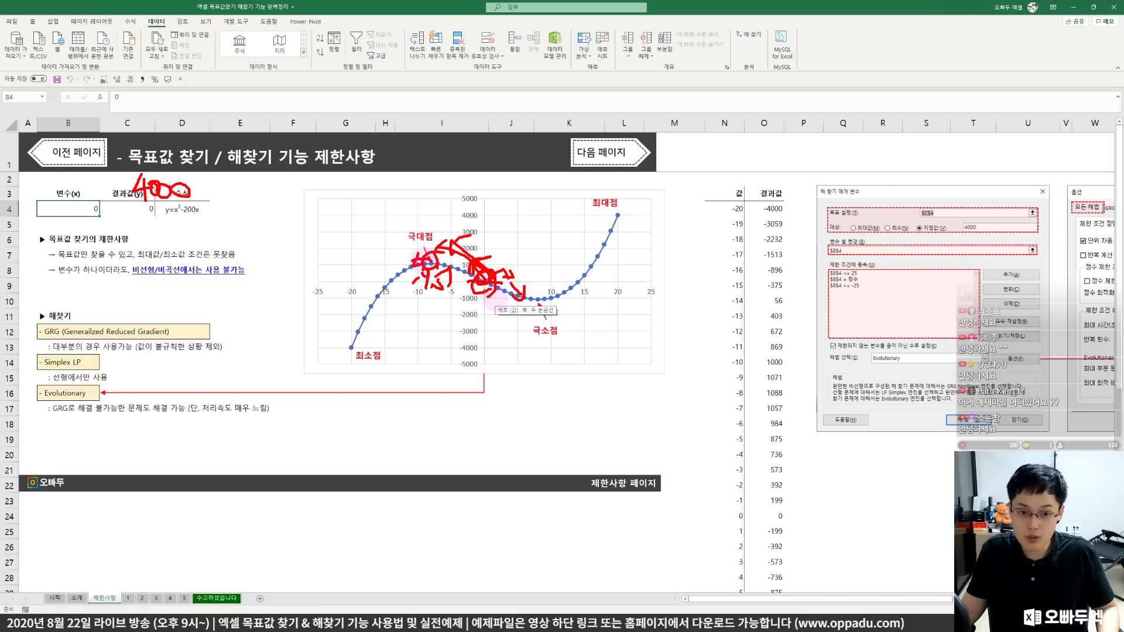
{"action": "mouse_move", "coordinate": [416, 255]}
{"action": "left_mouse_down"}
{"action": "mouse_move", "coordinate": [367, 308]}
{"action": "mouse_move", "coordinate": [381, 301]}
{"action": "left_mouse_up"}
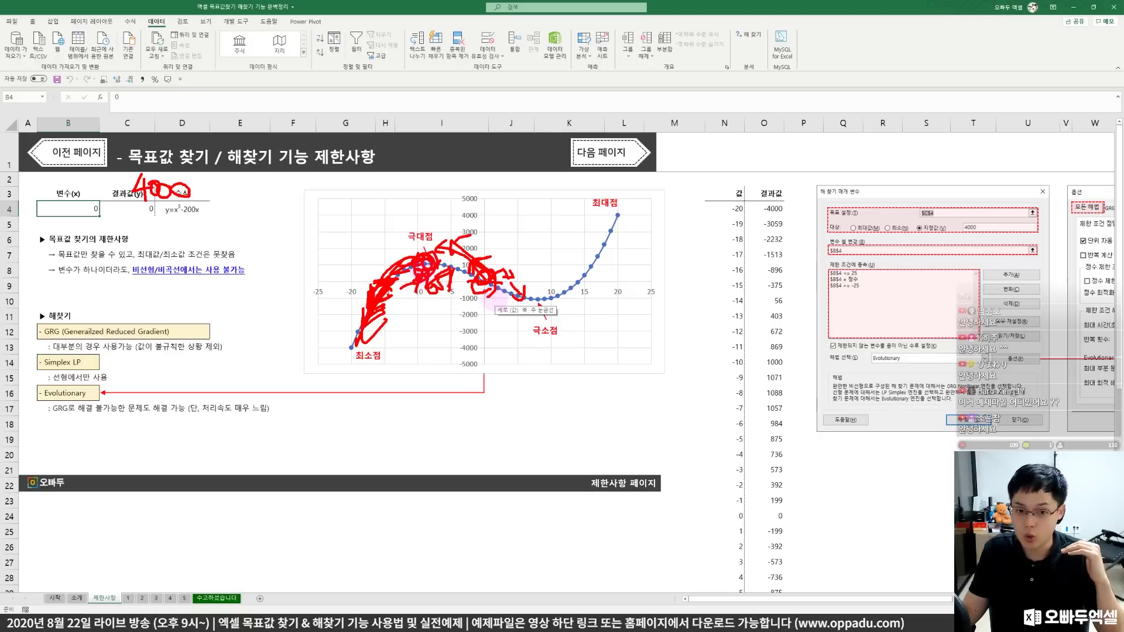
Add handwritten red notes around the local maximum and circle the handwritten 4000 target.
{"action": "left_click_drag", "start_coordinate": [385, 239], "coordinate": [399, 235]}
{"action": "left_click_drag", "start_coordinate": [410, 223], "coordinate": [408, 251]}
{"action": "left_click", "coordinate": [415, 247]}
{"action": "mouse_move", "coordinate": [424, 235]}
{"action": "left_mouse_down"}
{"action": "mouse_move", "coordinate": [432, 245]}
{"action": "mouse_move", "coordinate": [448, 193]}
{"action": "mouse_move", "coordinate": [491, 218]}
{"action": "mouse_move", "coordinate": [436, 193]}
{"action": "mouse_move", "coordinate": [448, 259]}
{"action": "left_mouse_up"}
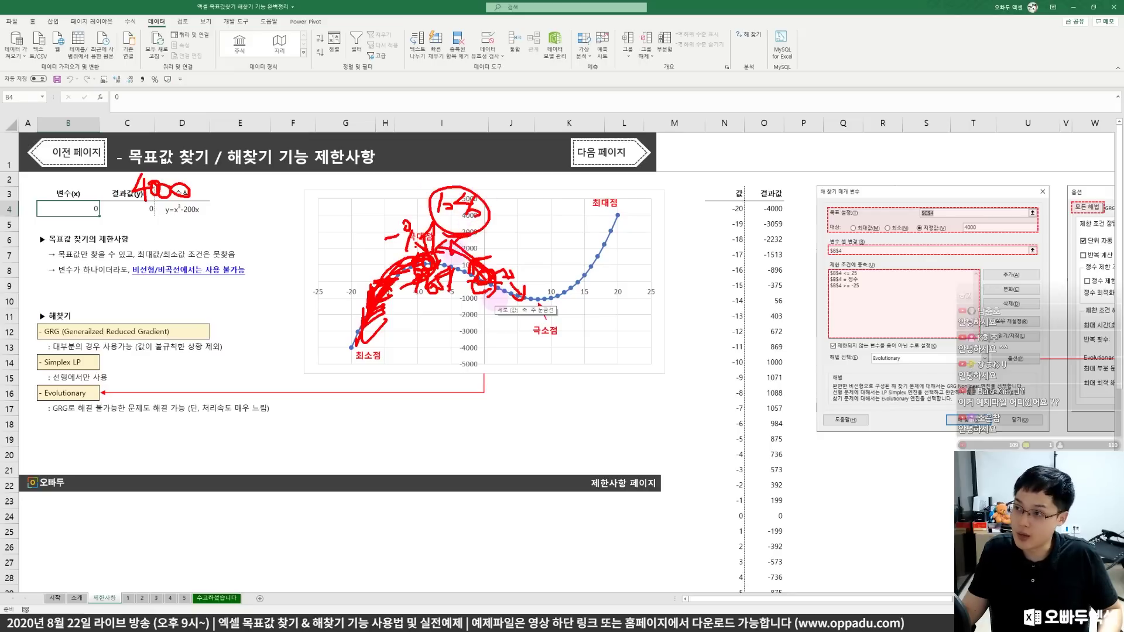
{"action": "mouse_move", "coordinate": [196, 177]}
{"action": "left_mouse_down"}
{"action": "mouse_move", "coordinate": [212, 197]}
{"action": "mouse_move", "coordinate": [196, 174]}
{"action": "mouse_move", "coordinate": [199, 217]}
{"action": "left_mouse_up"}
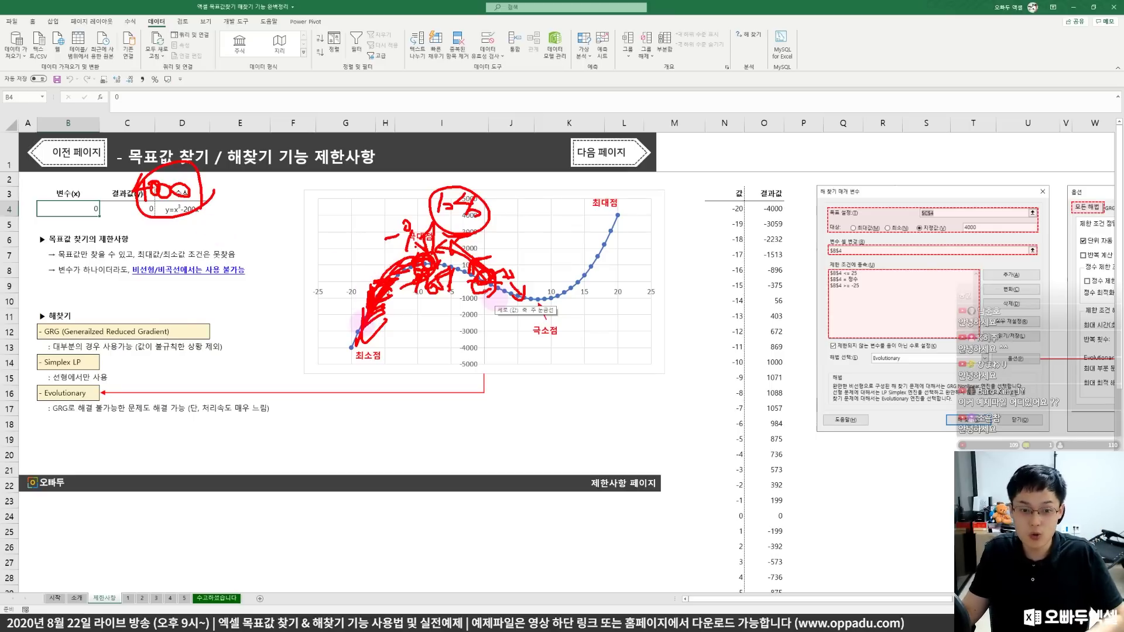
Trace the curve in red ink from its minimum over the local maximum and up toward the overall maximum.
{"action": "mouse_move", "coordinate": [351, 338]}
{"action": "left_mouse_down"}
{"action": "mouse_move", "coordinate": [382, 260]}
{"action": "mouse_move", "coordinate": [468, 307]}
{"action": "mouse_move", "coordinate": [570, 269]}
{"action": "mouse_move", "coordinate": [456, 257]}
{"action": "mouse_move", "coordinate": [367, 340]}
{"action": "mouse_move", "coordinate": [492, 310]}
{"action": "mouse_move", "coordinate": [591, 234]}
{"action": "mouse_move", "coordinate": [486, 307]}
{"action": "left_mouse_up"}
{"action": "left_click_drag", "start_coordinate": [352, 351], "coordinate": [375, 269]}
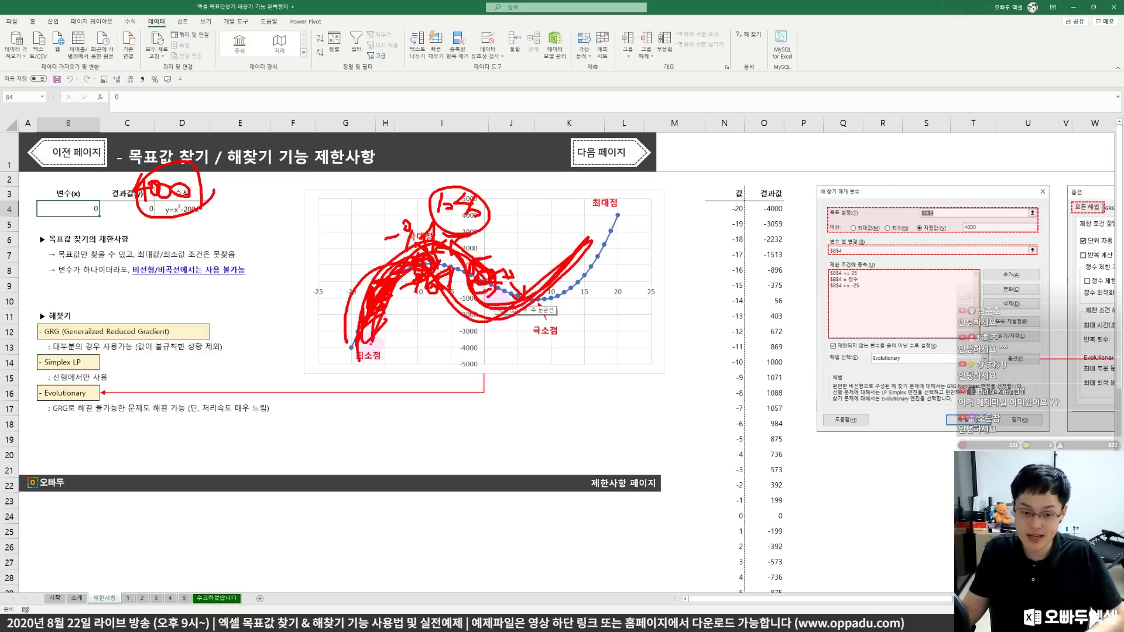
{"action": "mouse_move", "coordinate": [358, 385]}
{"action": "left_mouse_down"}
{"action": "mouse_move", "coordinate": [698, 256]}
{"action": "mouse_move", "coordinate": [806, 282]}
{"action": "left_mouse_up"}
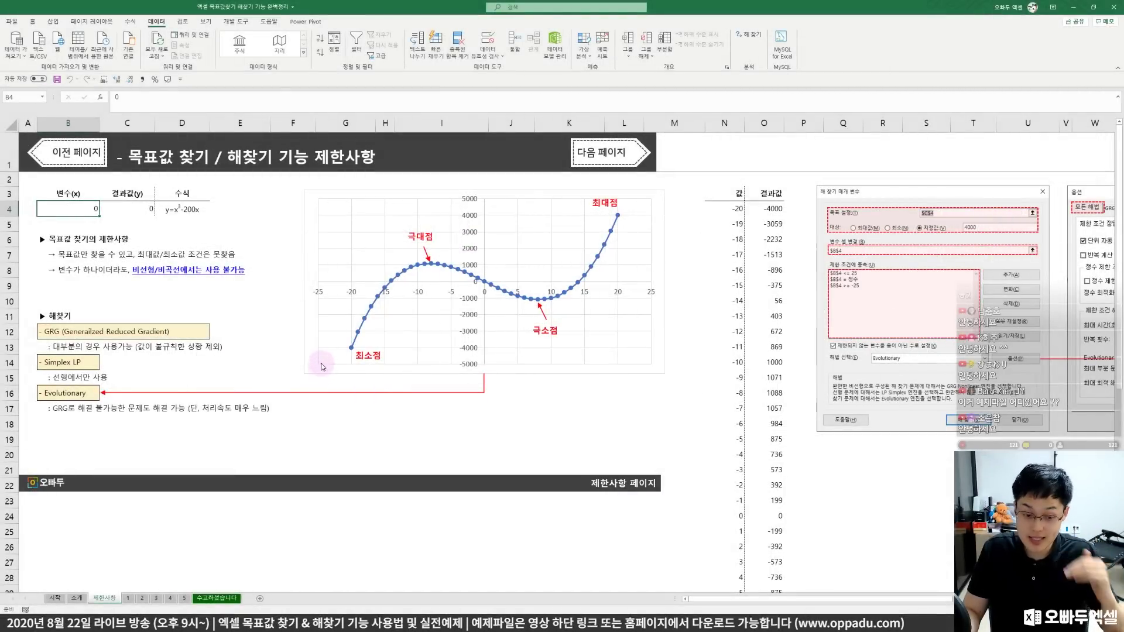
Review the GRG, Simplex LP and Evolutionary method notes and the sample Solver parameter and option settings beside the chart.
{"action": "left_click", "coordinate": [74, 333]}
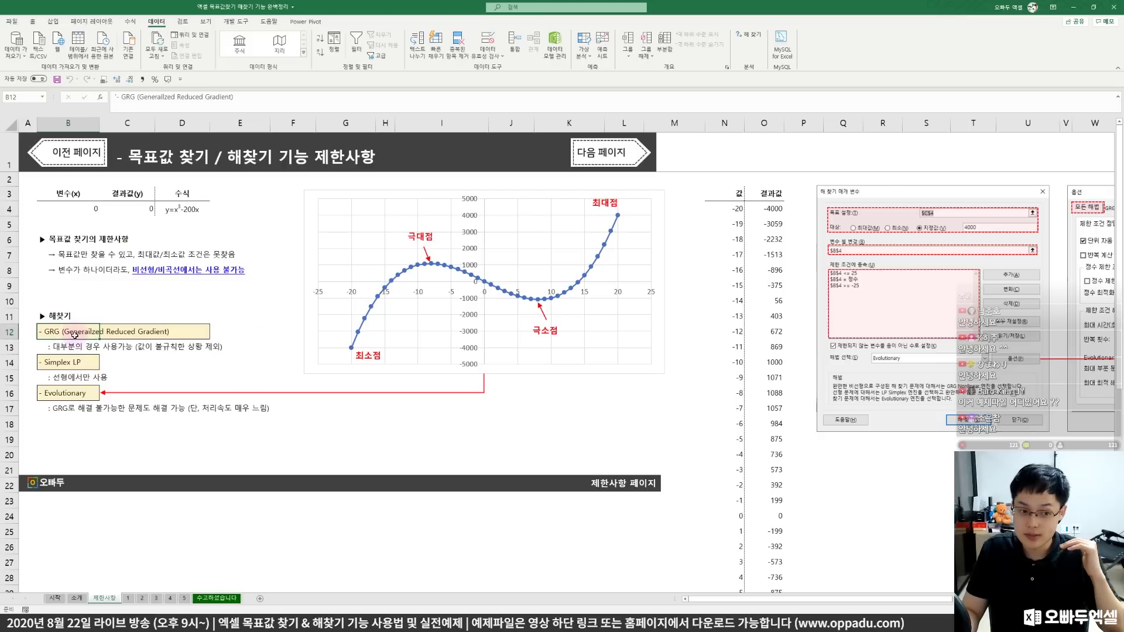
{"action": "left_click", "coordinate": [73, 363]}
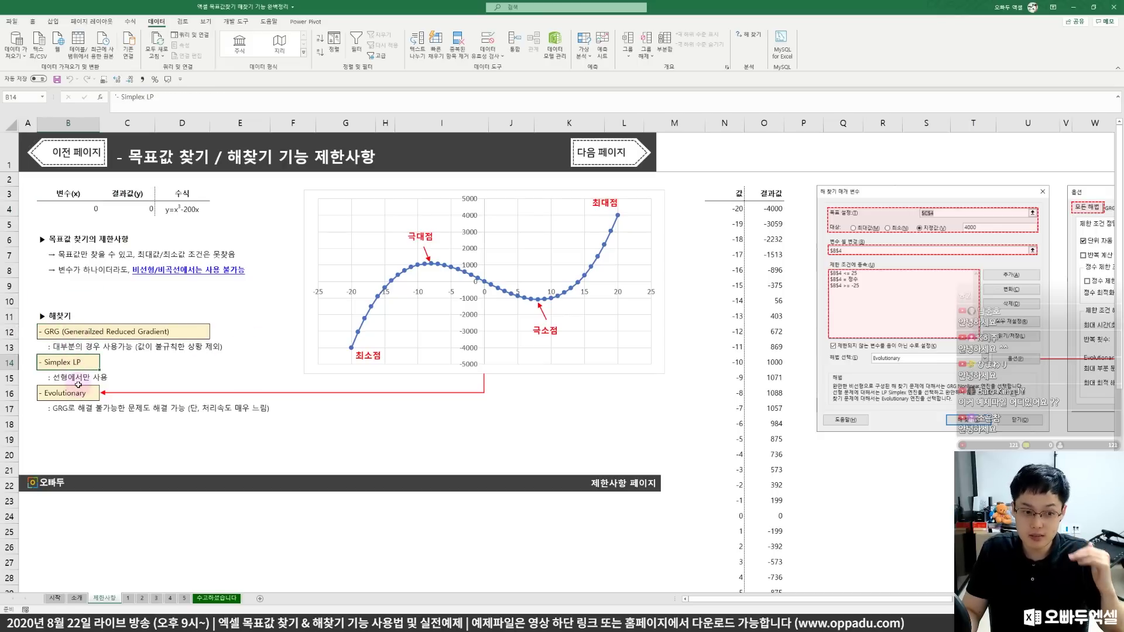
{"action": "left_click", "coordinate": [77, 394]}
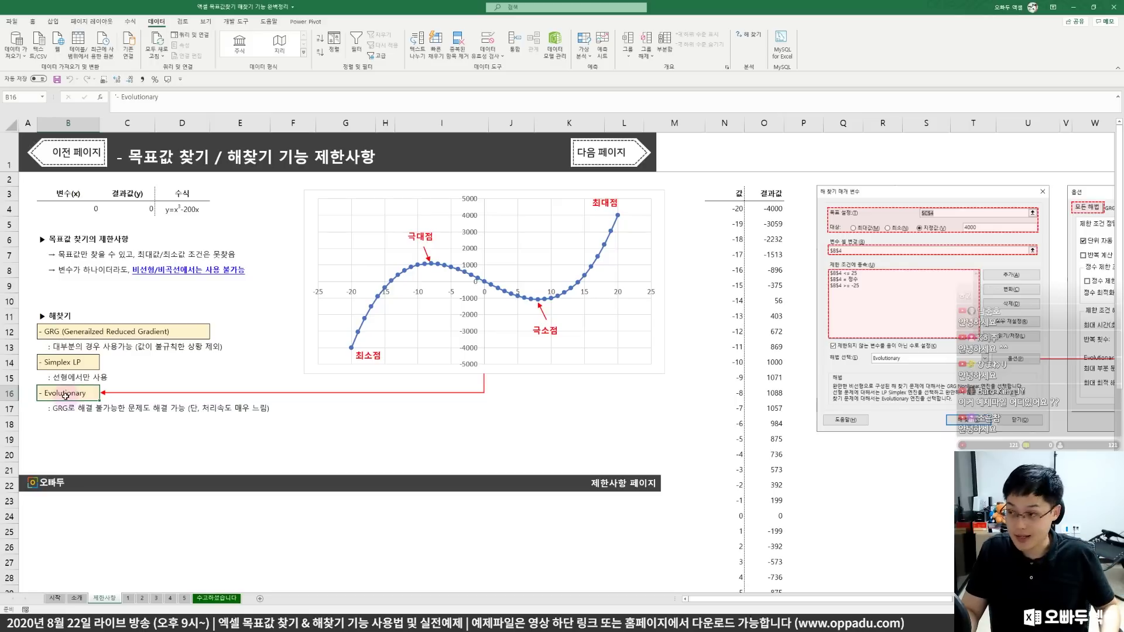
{"action": "left_click", "coordinate": [55, 336]}
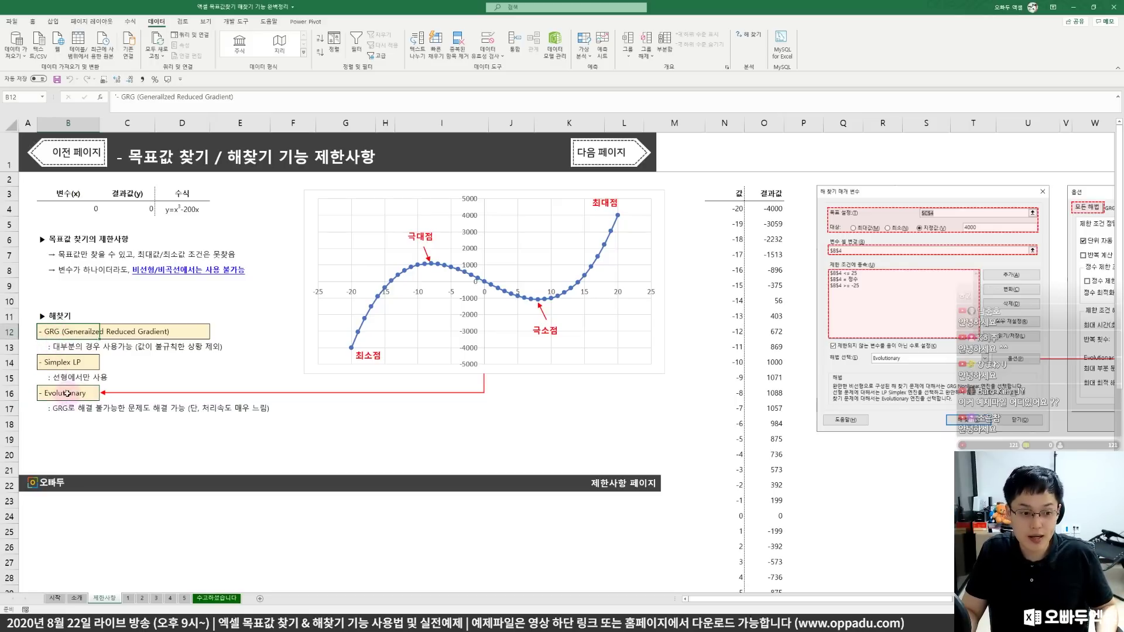
{"action": "left_click", "coordinate": [67, 393], "text": "ctrl"}
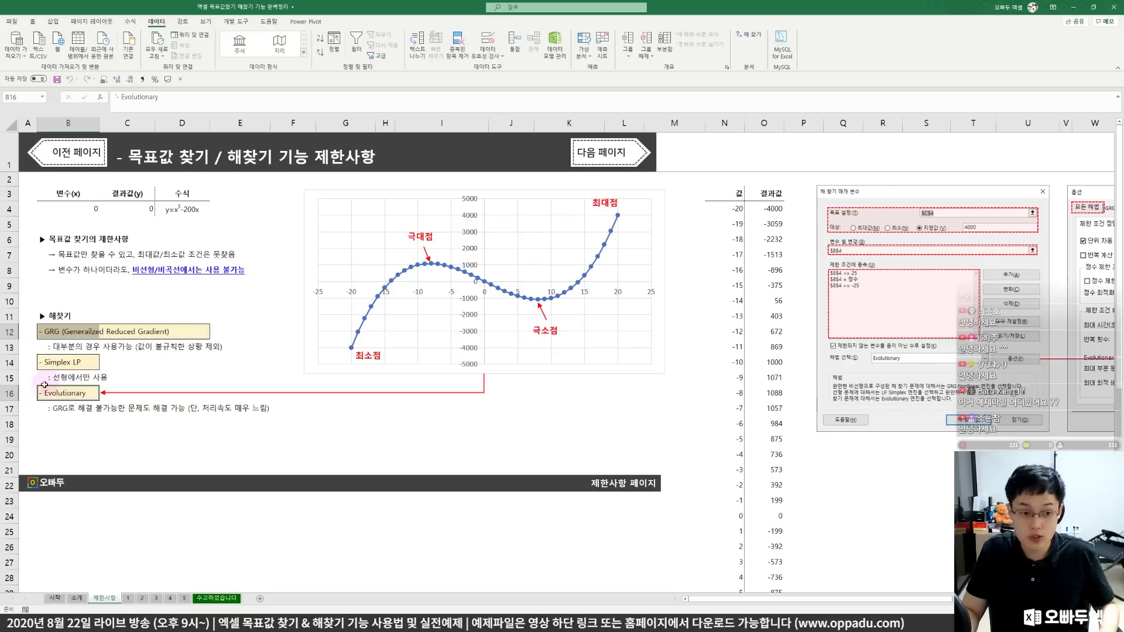
{"action": "left_click_drag", "start_coordinate": [50, 333], "coordinate": [188, 332]}
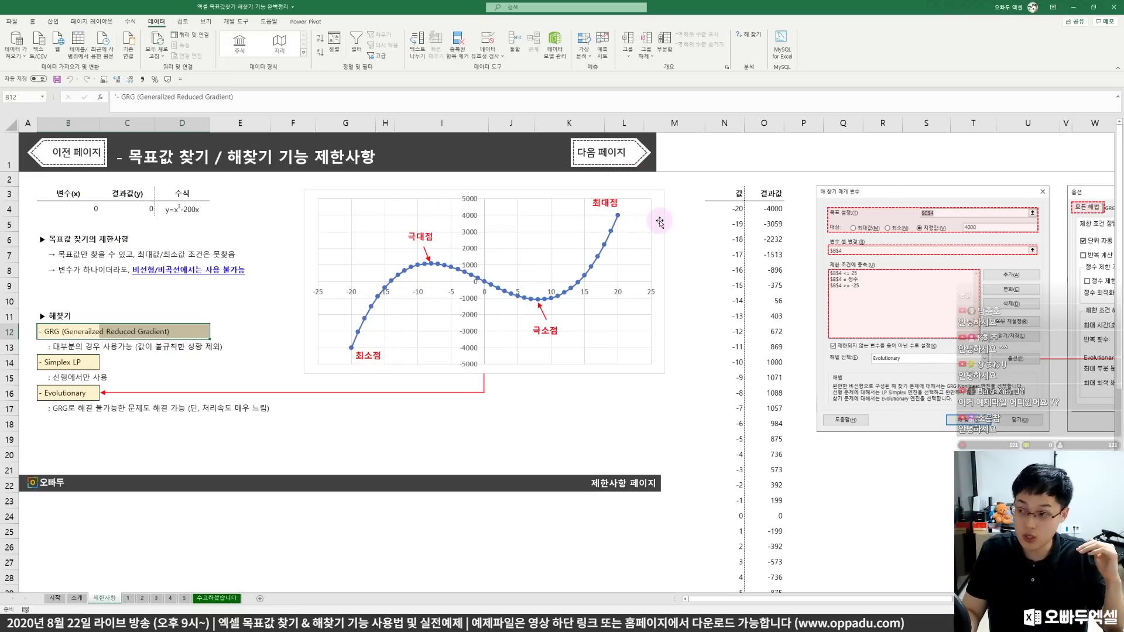
{"action": "left_click", "coordinate": [78, 395]}
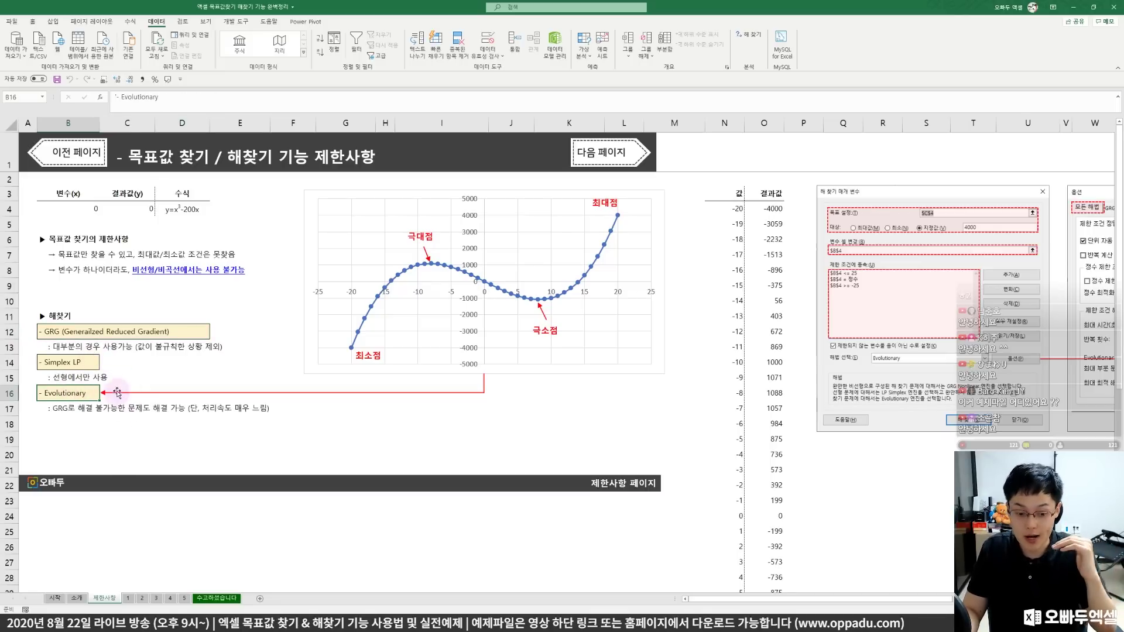
{"action": "left_click_drag", "start_coordinate": [782, 598], "coordinate": [848, 598]}
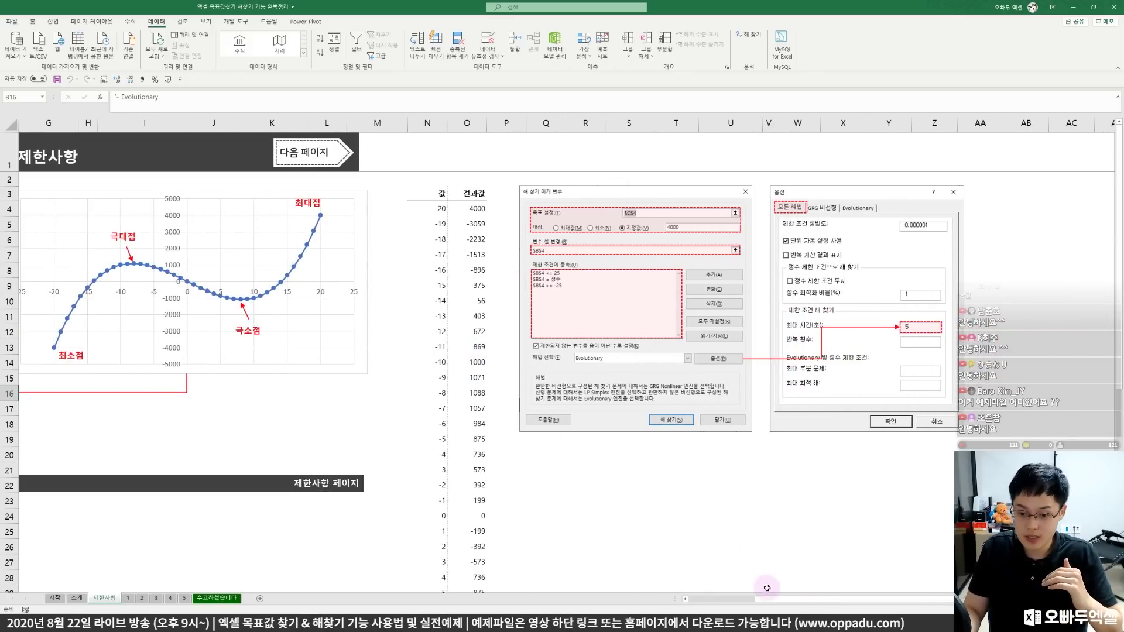
{"action": "left_click_drag", "start_coordinate": [767, 598], "coordinate": [699, 598]}
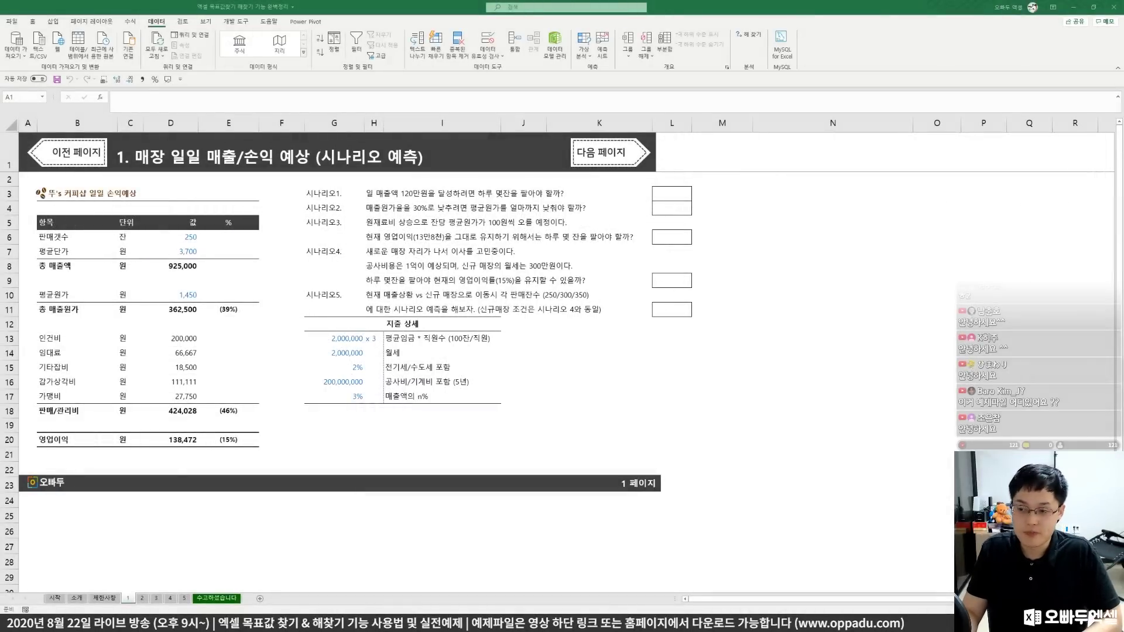
Examine the coffee shop's daily profit table, the scenario 1 question, and the sales quantity and total revenue cells on sheet 1.
{"action": "left_click", "coordinate": [101, 224]}
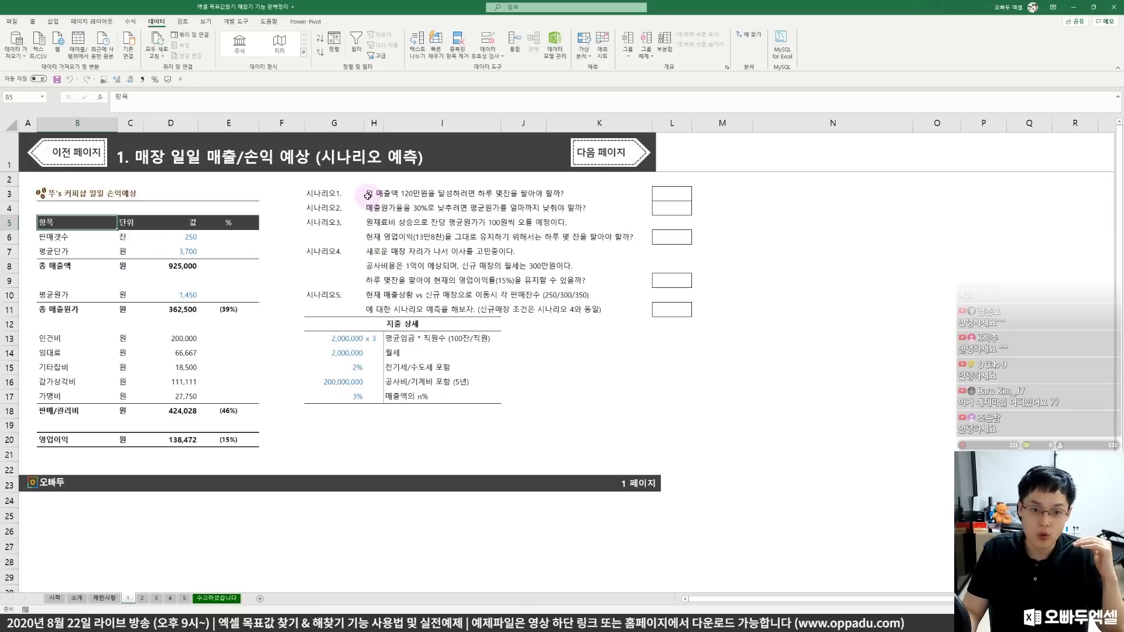
{"action": "left_click_drag", "start_coordinate": [367, 195], "coordinate": [524, 193]}
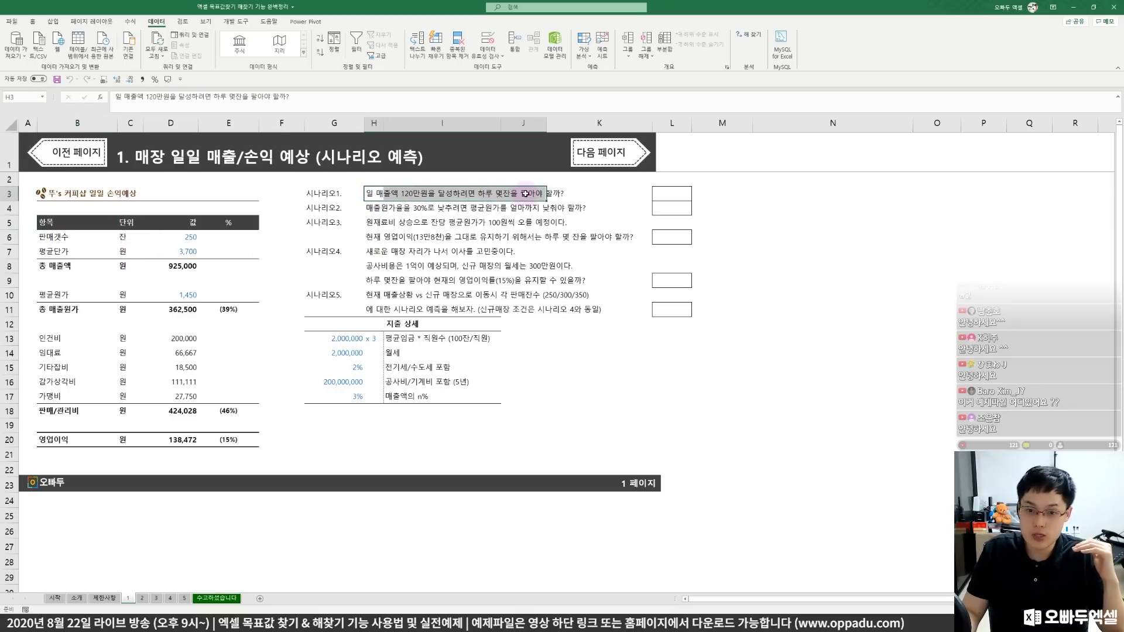
{"action": "left_click", "coordinate": [502, 226]}
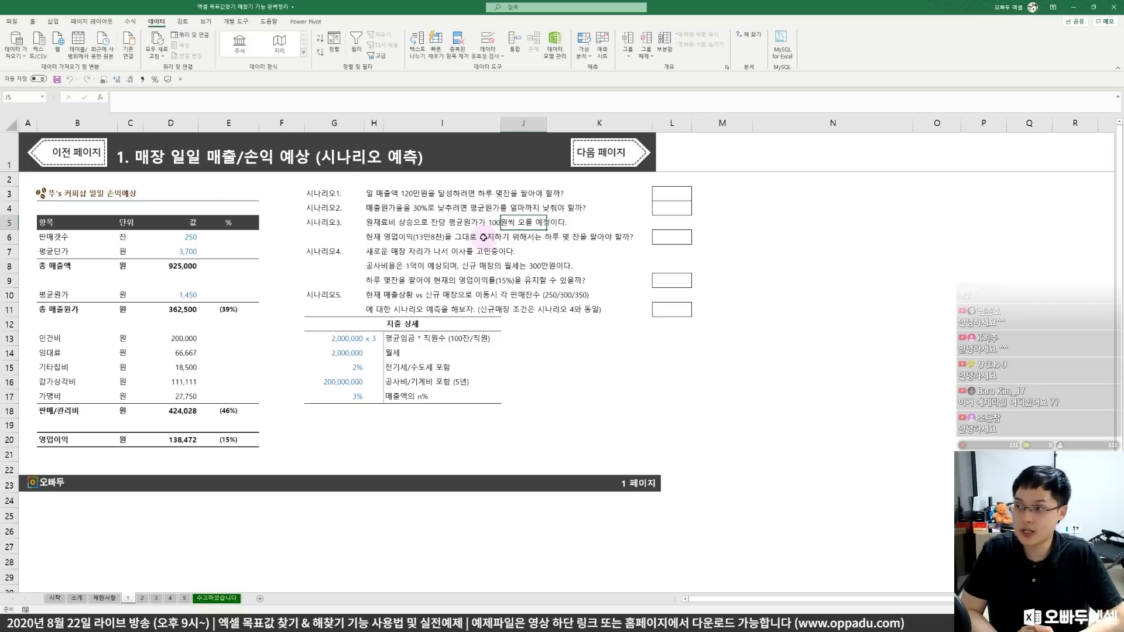
{"action": "left_click", "coordinate": [173, 266]}
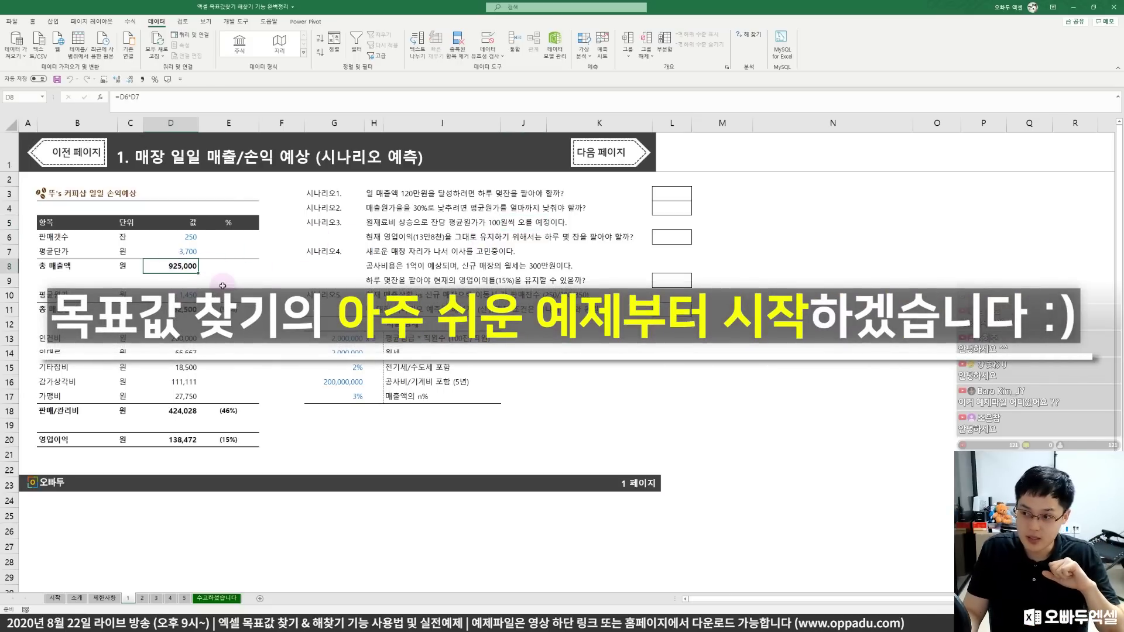
{"action": "left_click", "coordinate": [371, 193]}
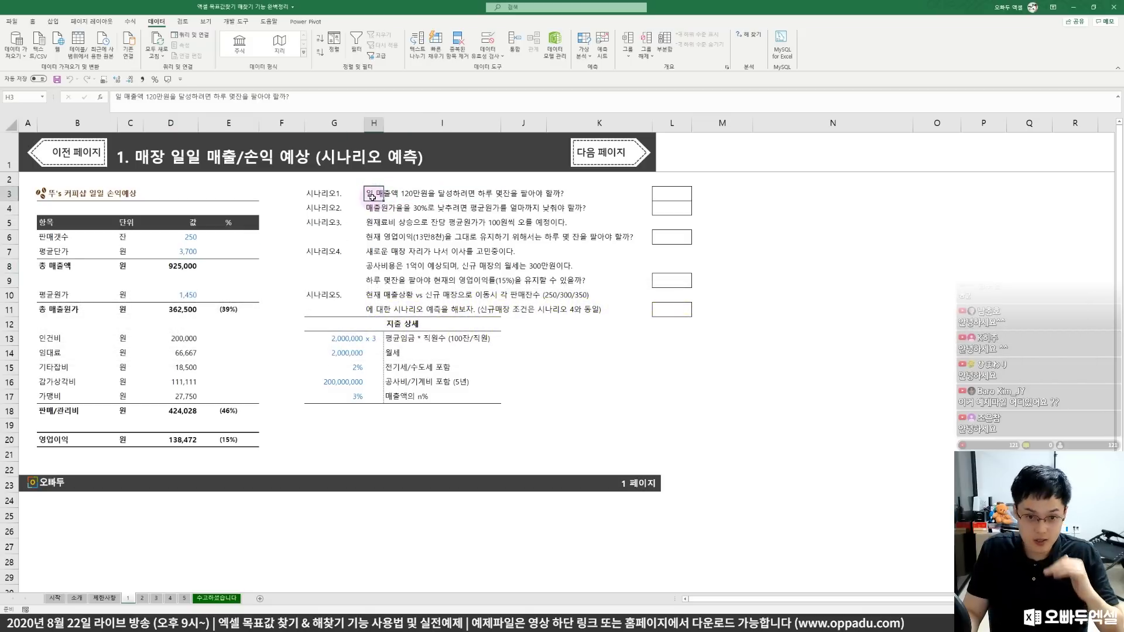
{"action": "left_click", "coordinate": [191, 238]}
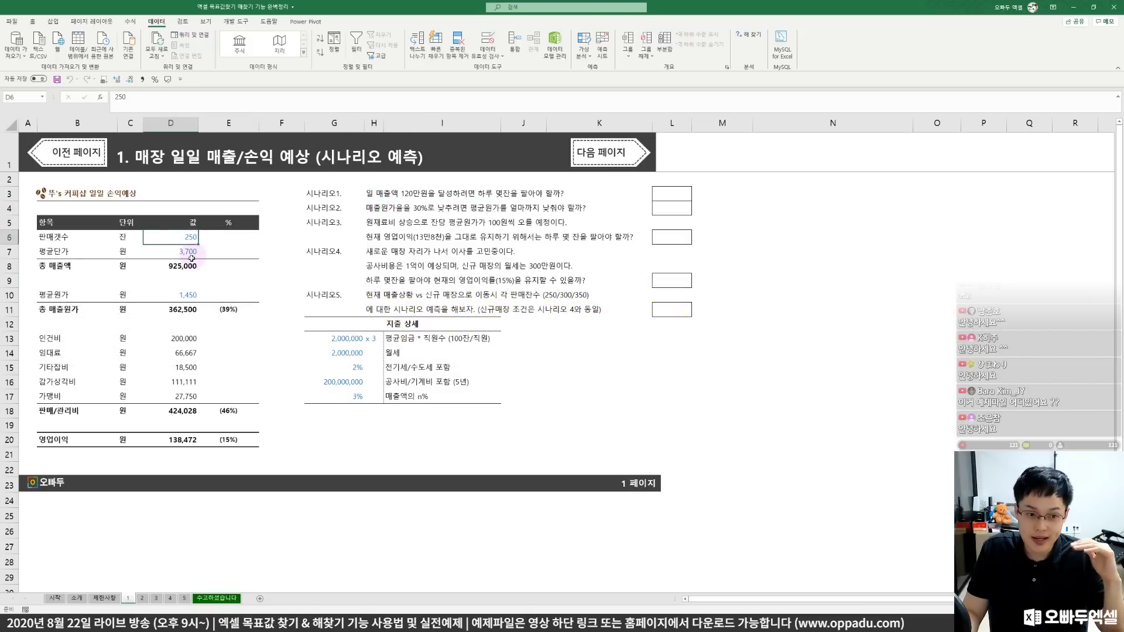
Run Goal Seek for a total revenue (D8) of 1200000 by changing the sales quantity (D6), and discard the applied values.
{"action": "left_click", "coordinate": [186, 264]}
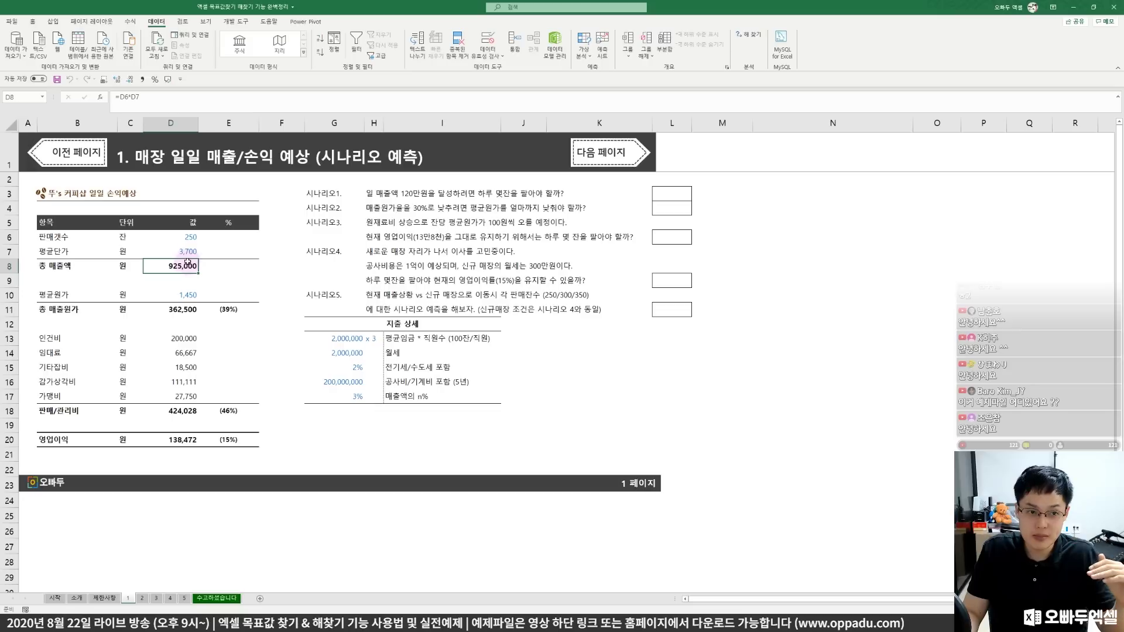
{"action": "left_click", "coordinate": [583, 52]}
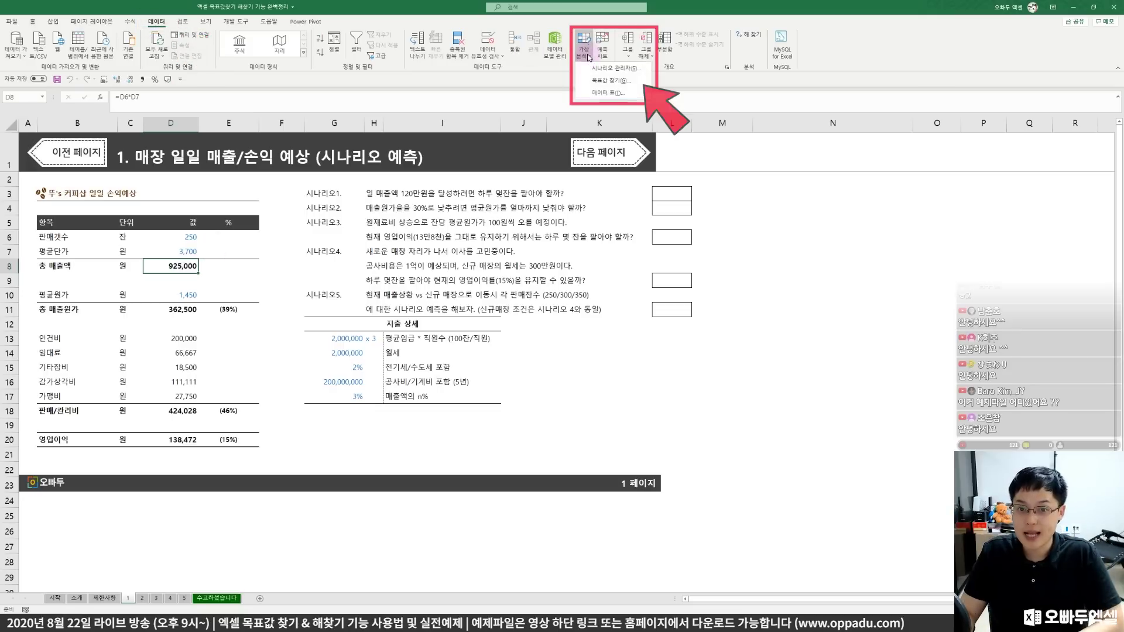
{"action": "left_click", "coordinate": [603, 80]}
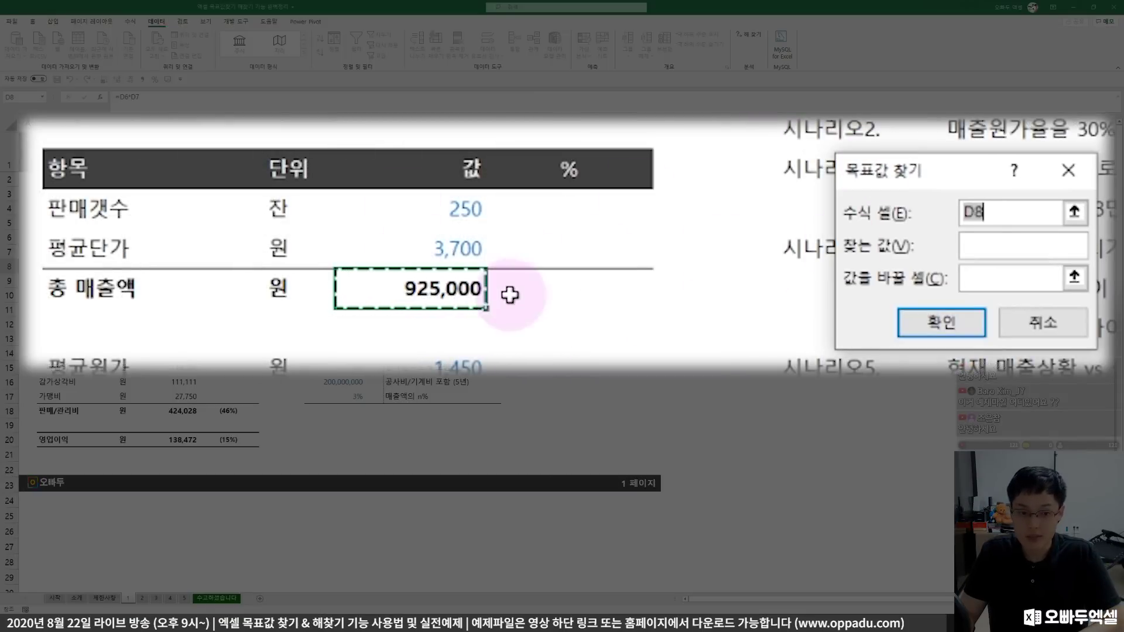
{"action": "left_click", "coordinate": [459, 289]}
{"action": "left_click", "coordinate": [1021, 245]}
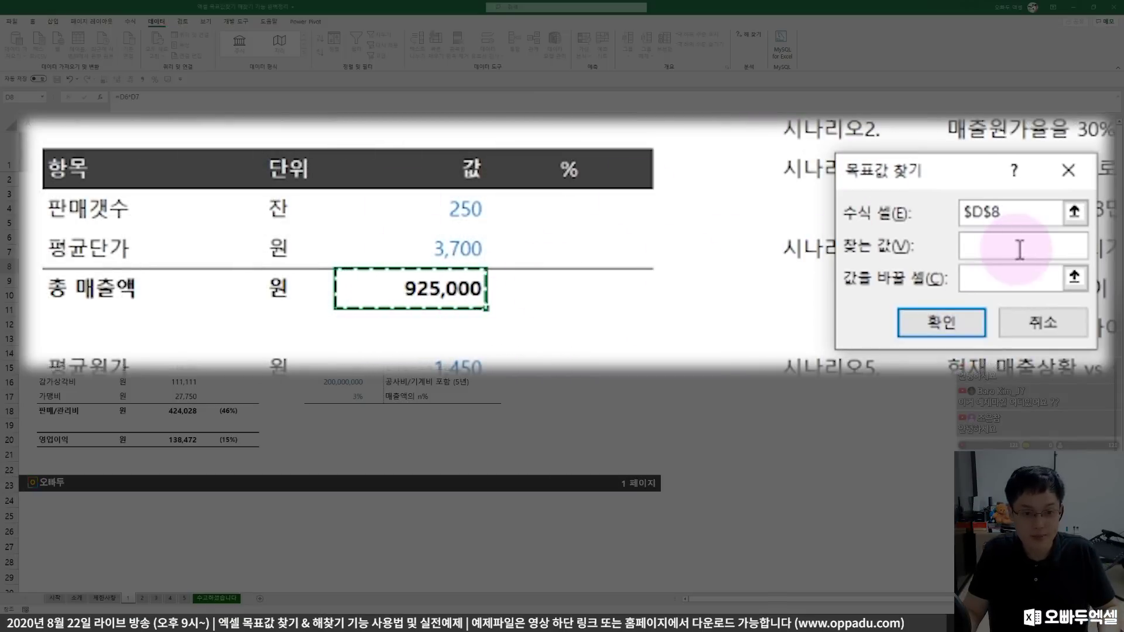
{"action": "type", "text": "120000"}
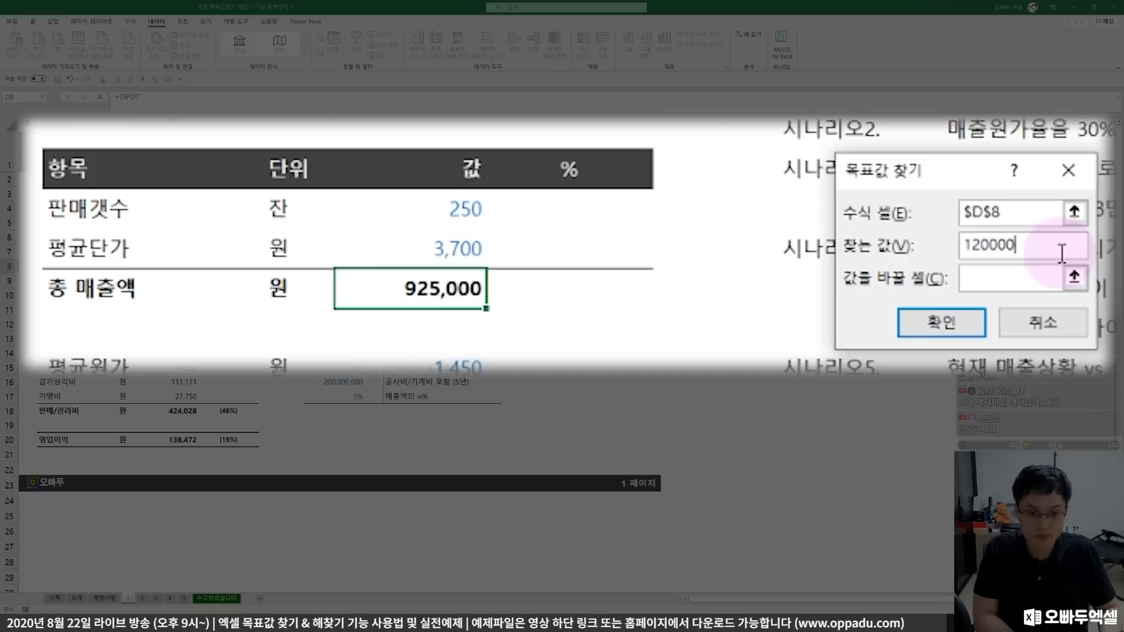
{"action": "type", "text": "0"}
{"action": "left_click", "coordinate": [1013, 281]}
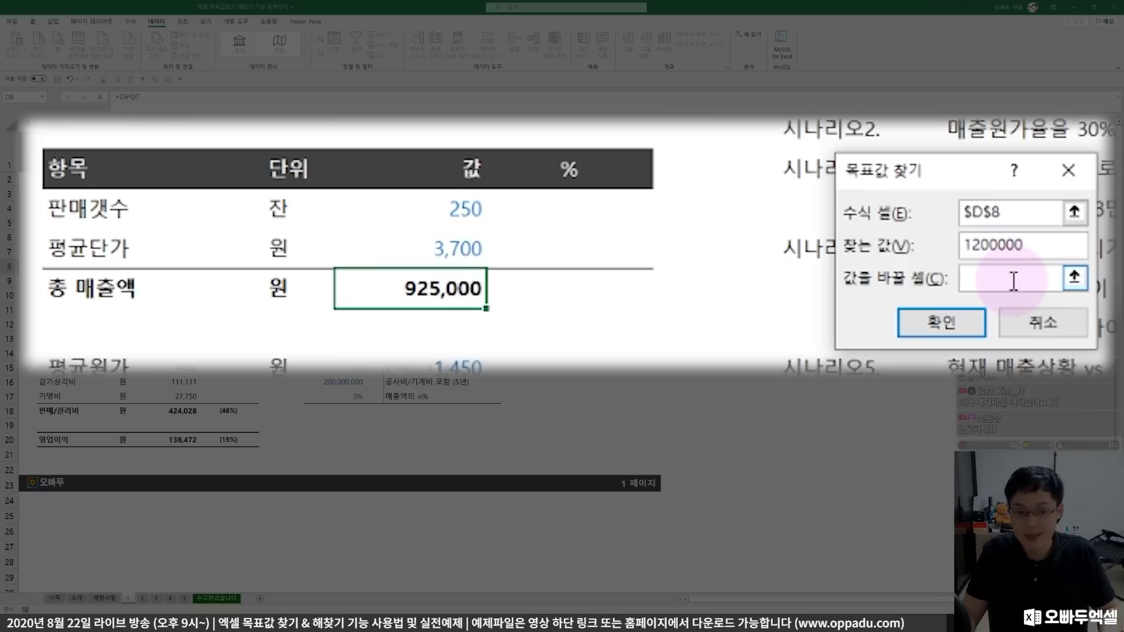
{"action": "left_click", "coordinate": [442, 217]}
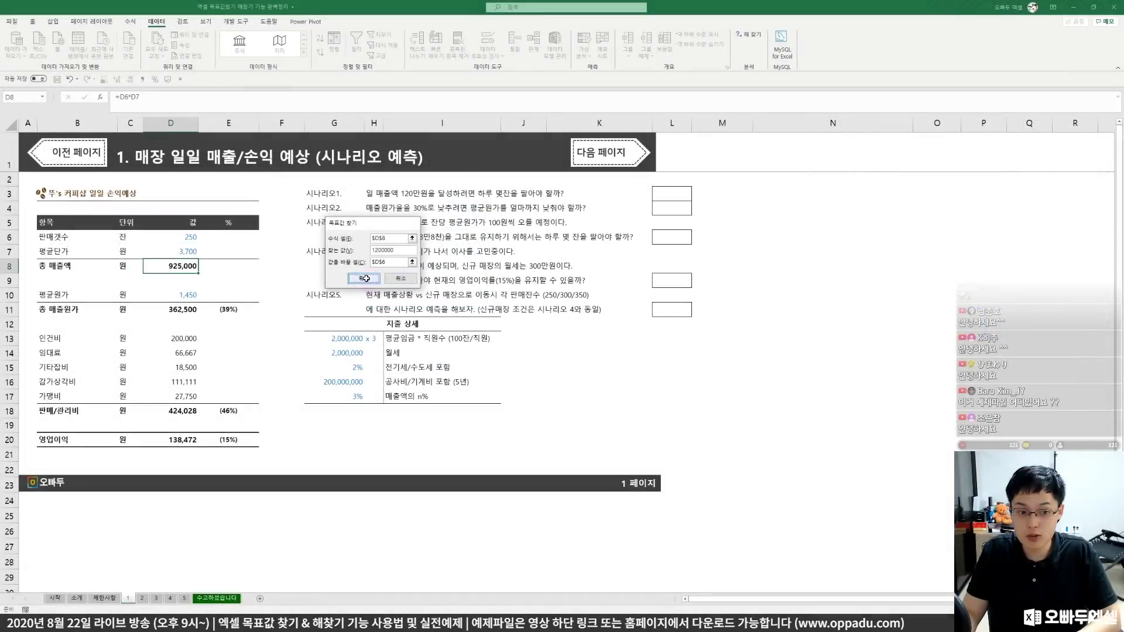
{"action": "left_click", "coordinate": [366, 279]}
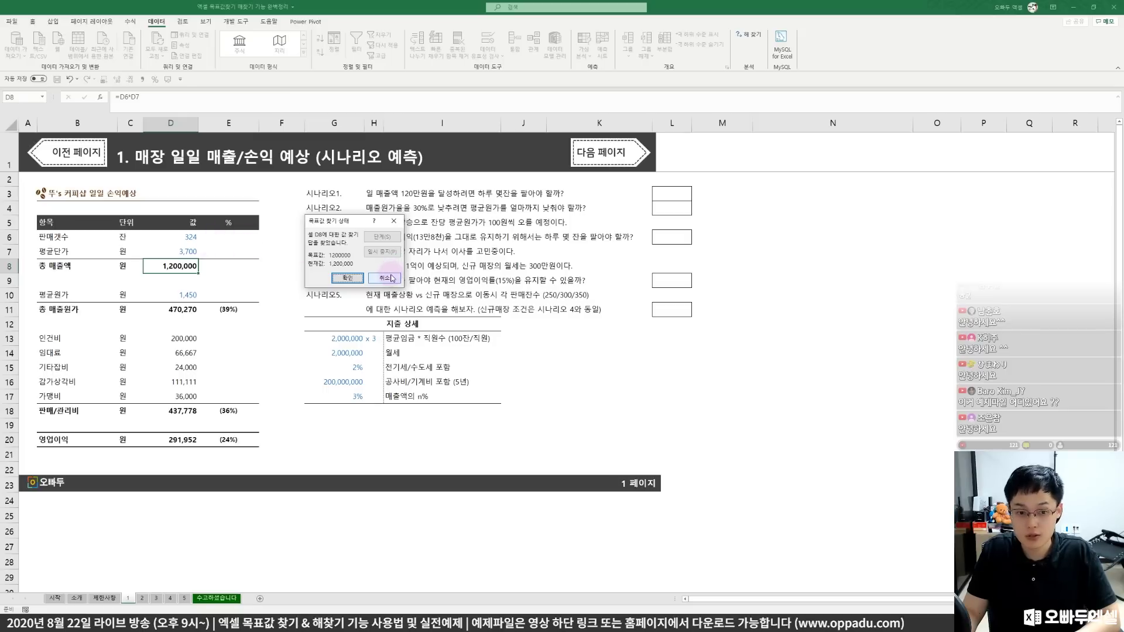
{"action": "left_click", "coordinate": [392, 279]}
Enter 324 in the scenario 1 answer cell L3.
{"action": "left_click", "coordinate": [186, 238]}
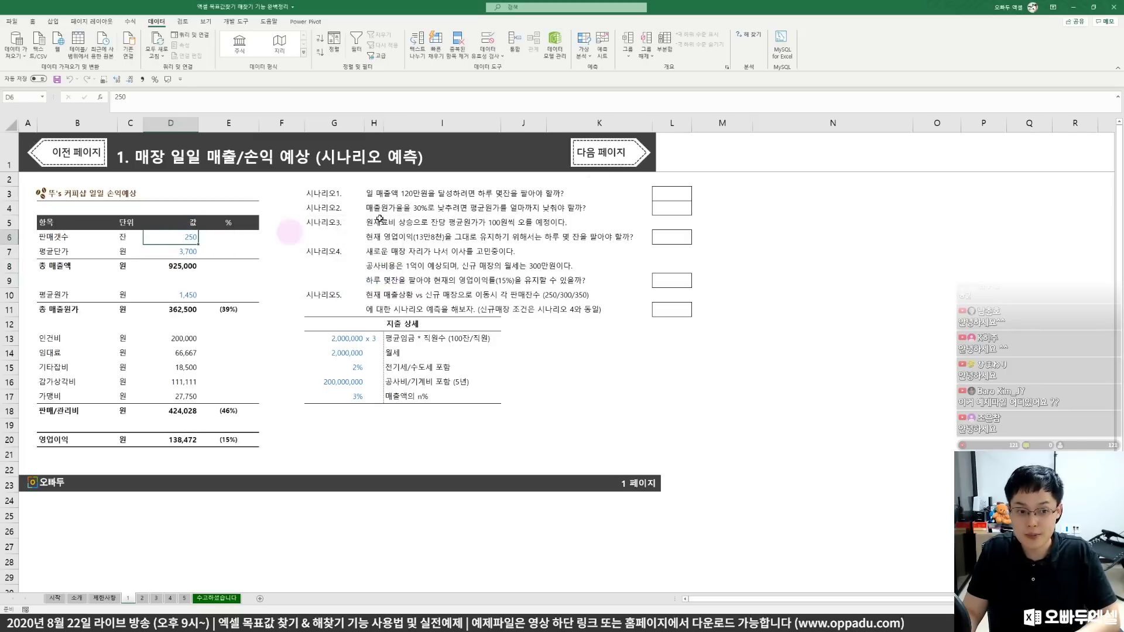
{"action": "left_click", "coordinate": [688, 199]}
{"action": "type", "text": "324"}
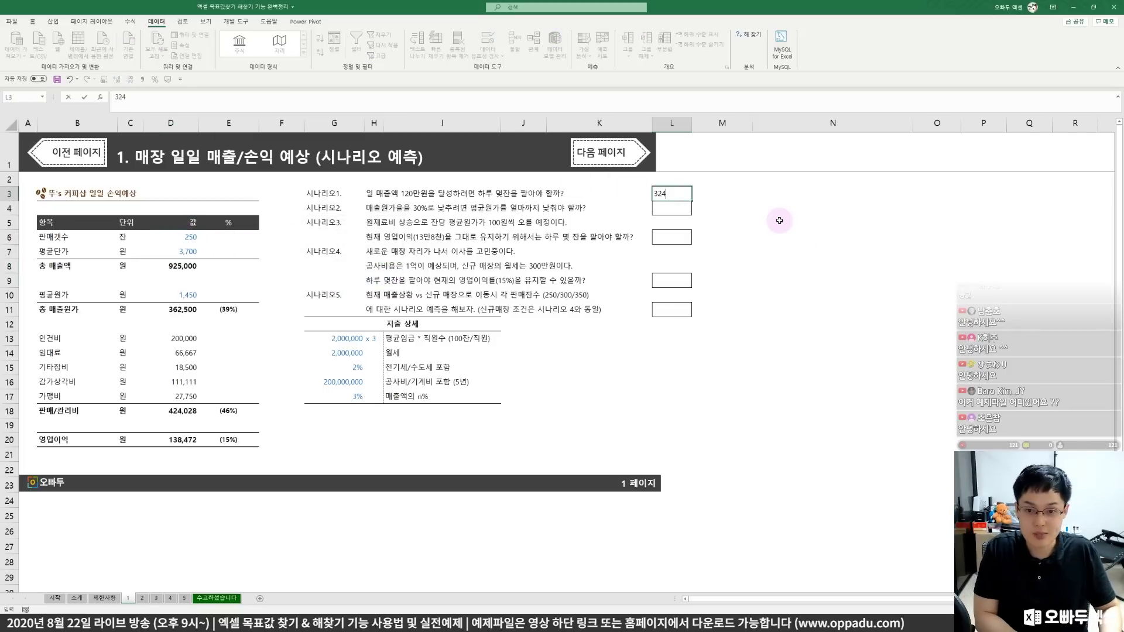
{"action": "key", "text": "Return"}
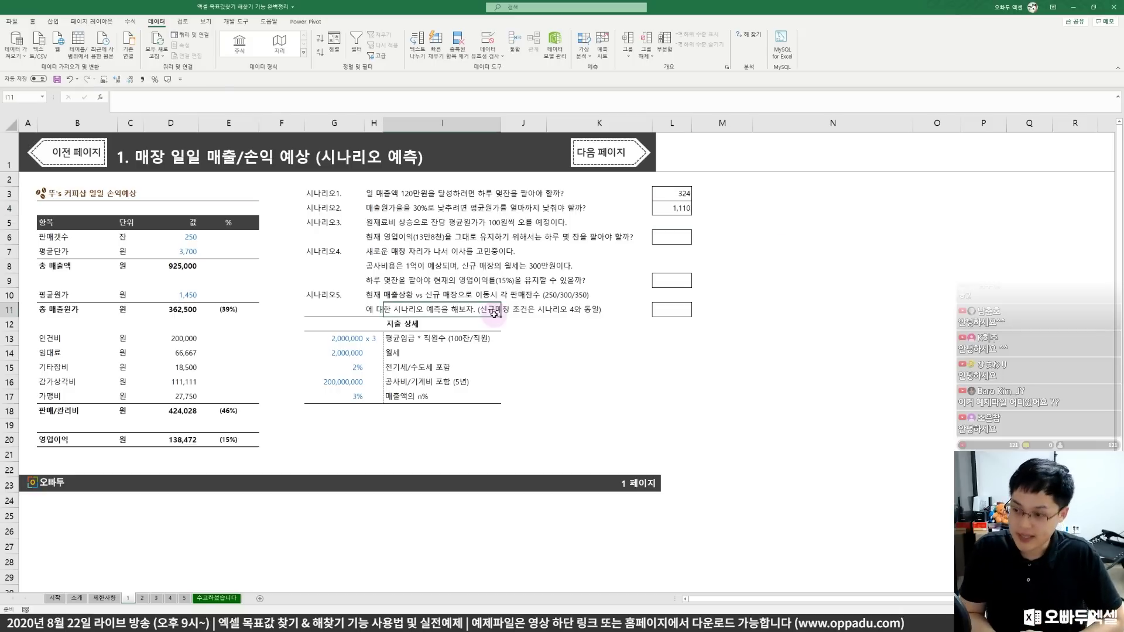
Set the average unit cost in D10 to 1550 for scenario 3.
{"action": "left_click", "coordinate": [381, 223]}
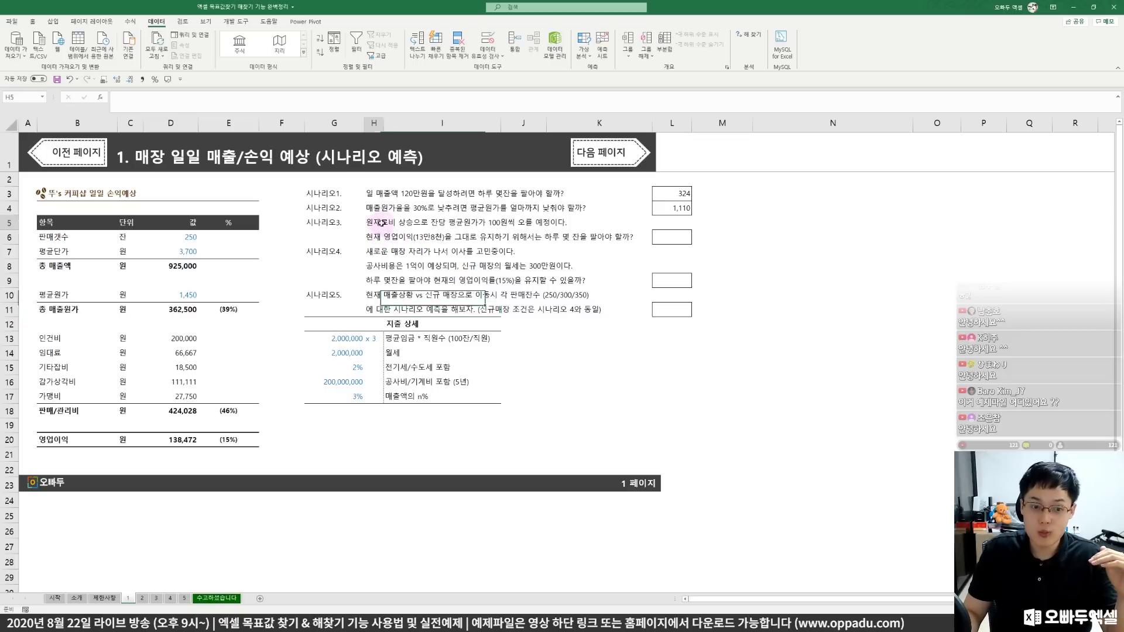
{"action": "left_click", "coordinate": [180, 292]}
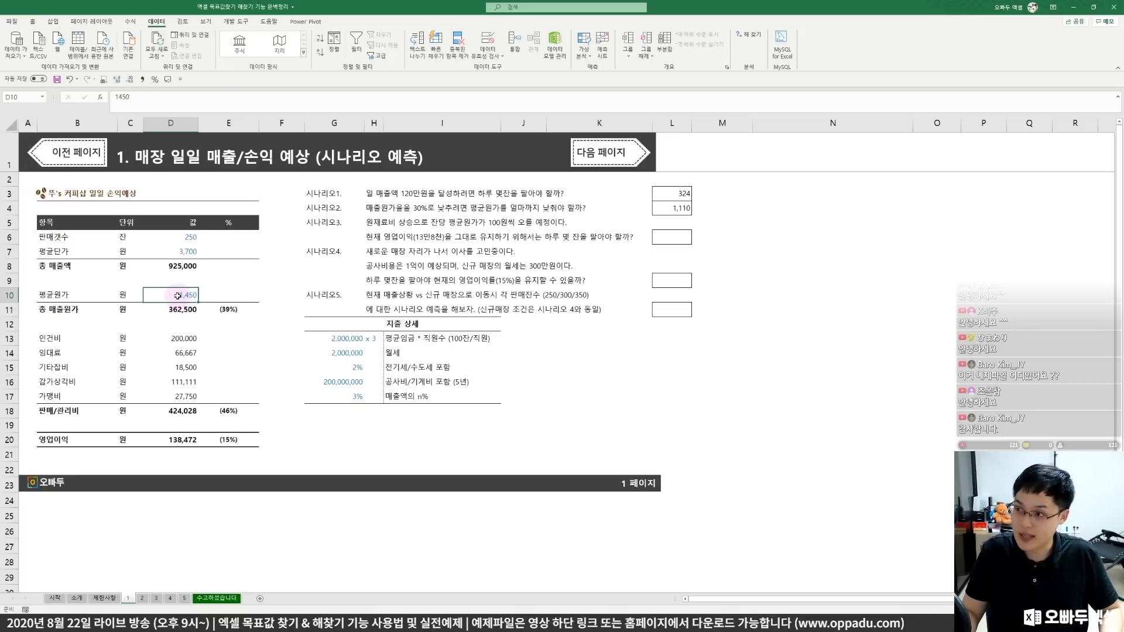
{"action": "type", "text": "1"}
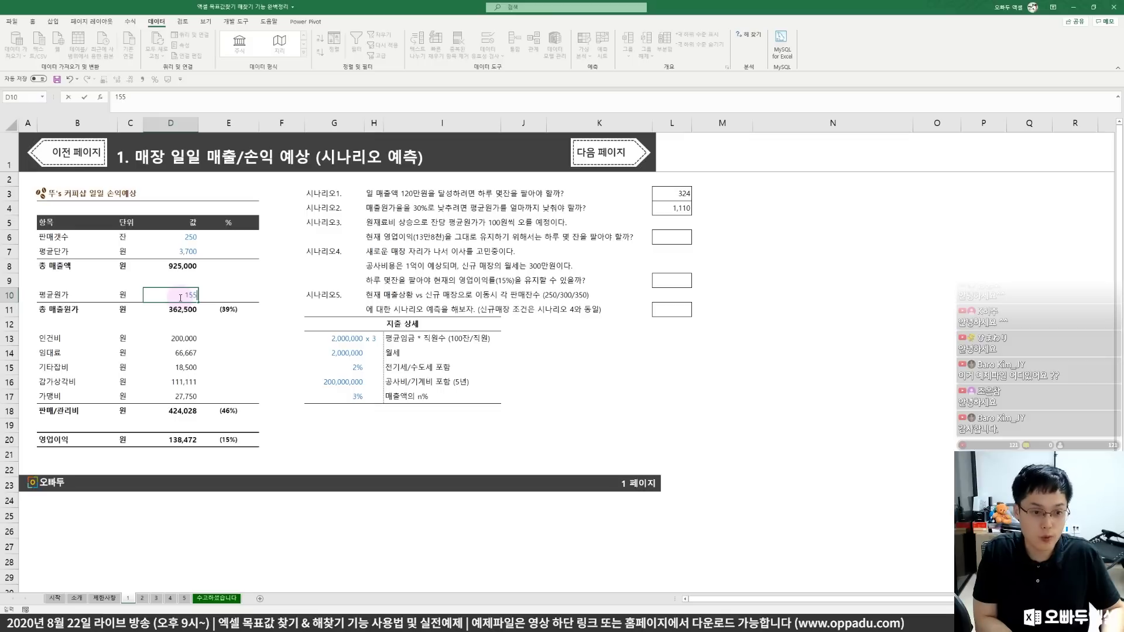
{"action": "key", "text": "Return"}
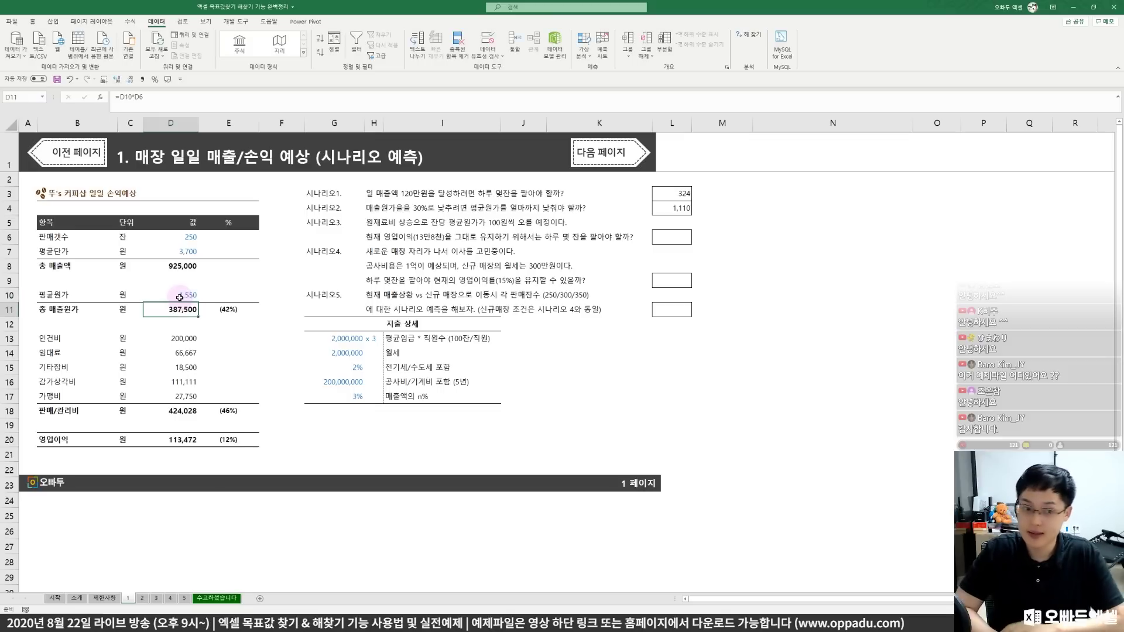
Run Goal Seek for an operating profit (D20) of 138000 by changing the sales quantity (D6).
{"action": "left_click", "coordinate": [180, 297]}
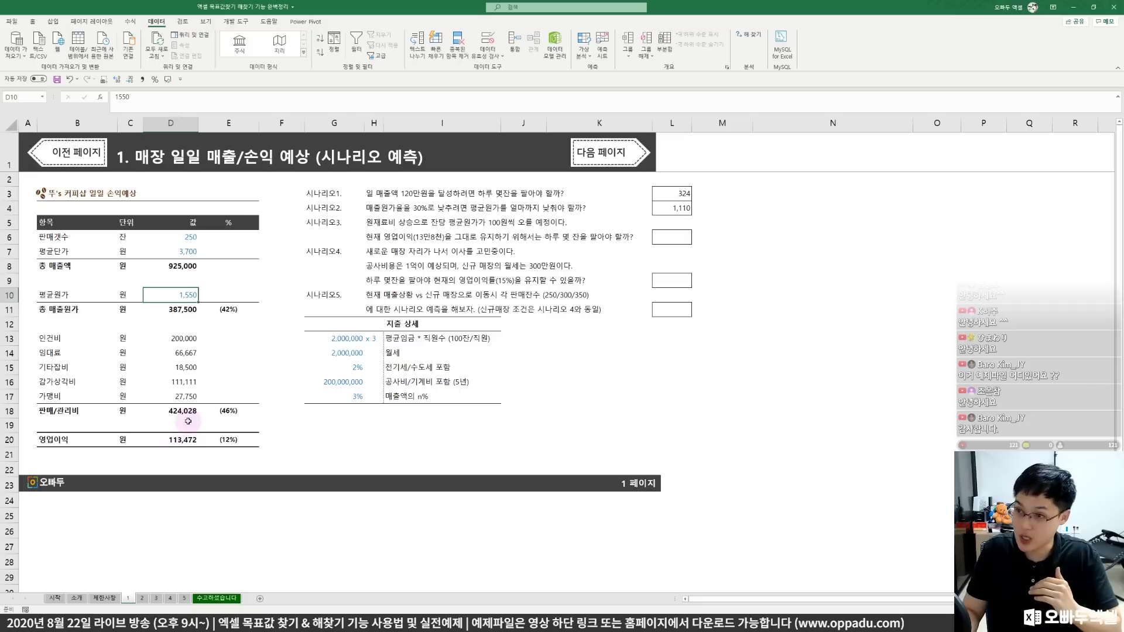
{"action": "left_click", "coordinate": [586, 58]}
{"action": "left_click", "coordinate": [611, 80]}
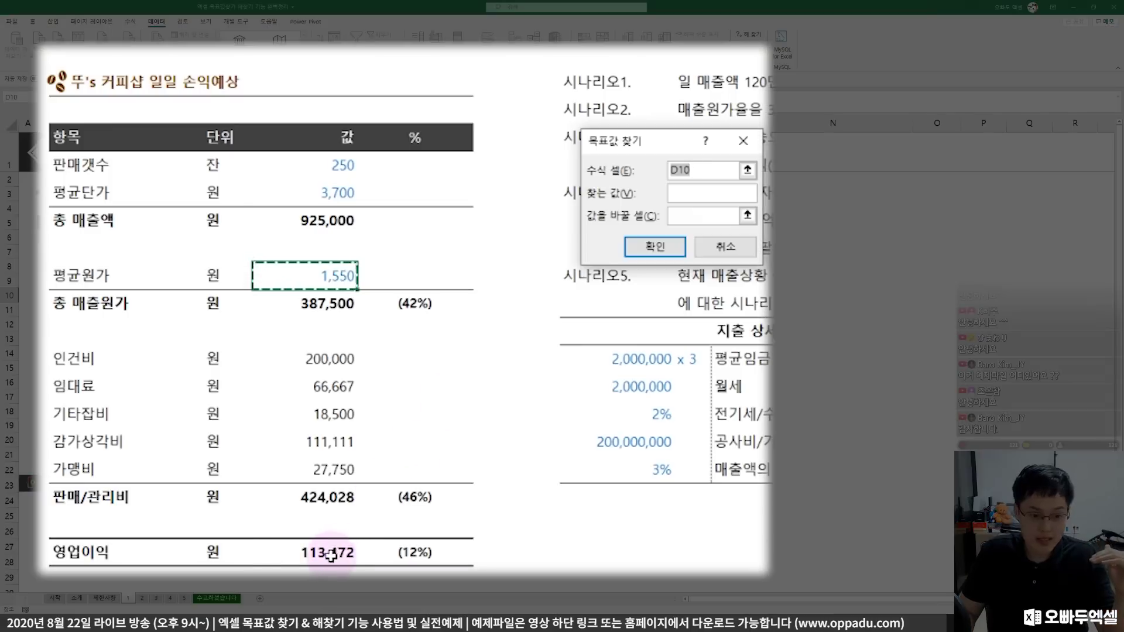
{"action": "left_click", "coordinate": [332, 556]}
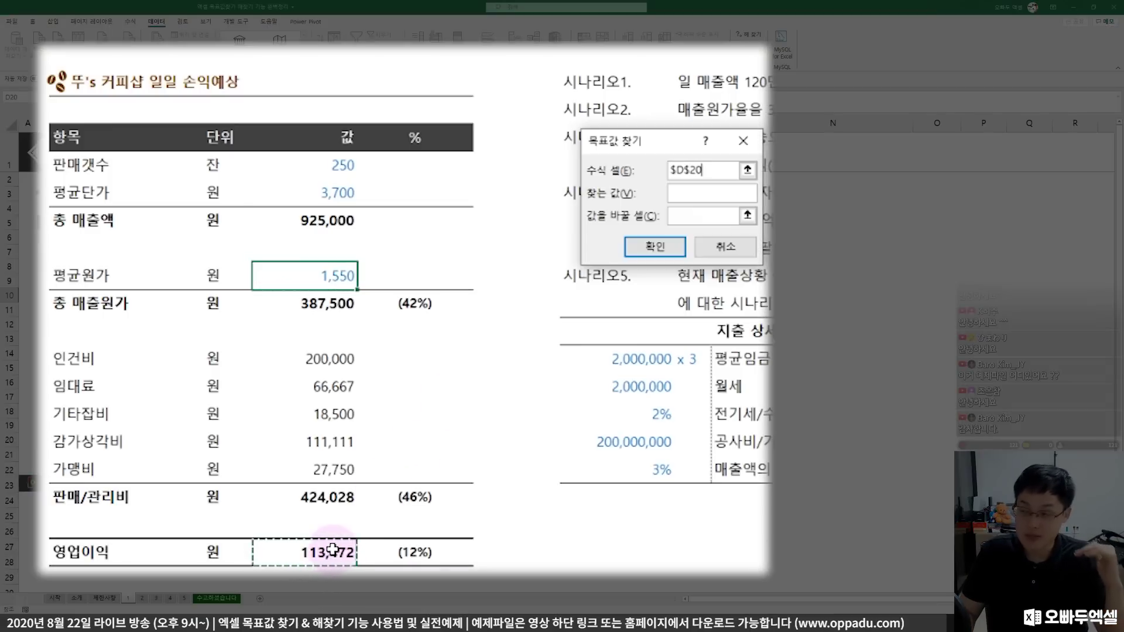
{"action": "left_click", "coordinate": [708, 194]}
{"action": "type", "text": "13"}
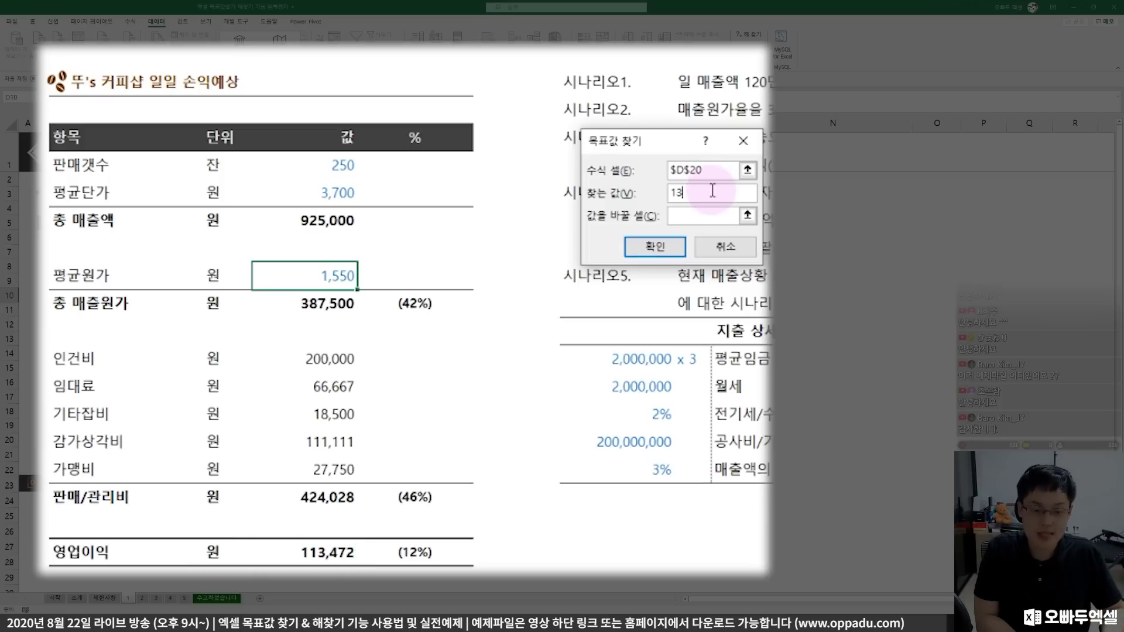
{"action": "type", "text": "8000"}
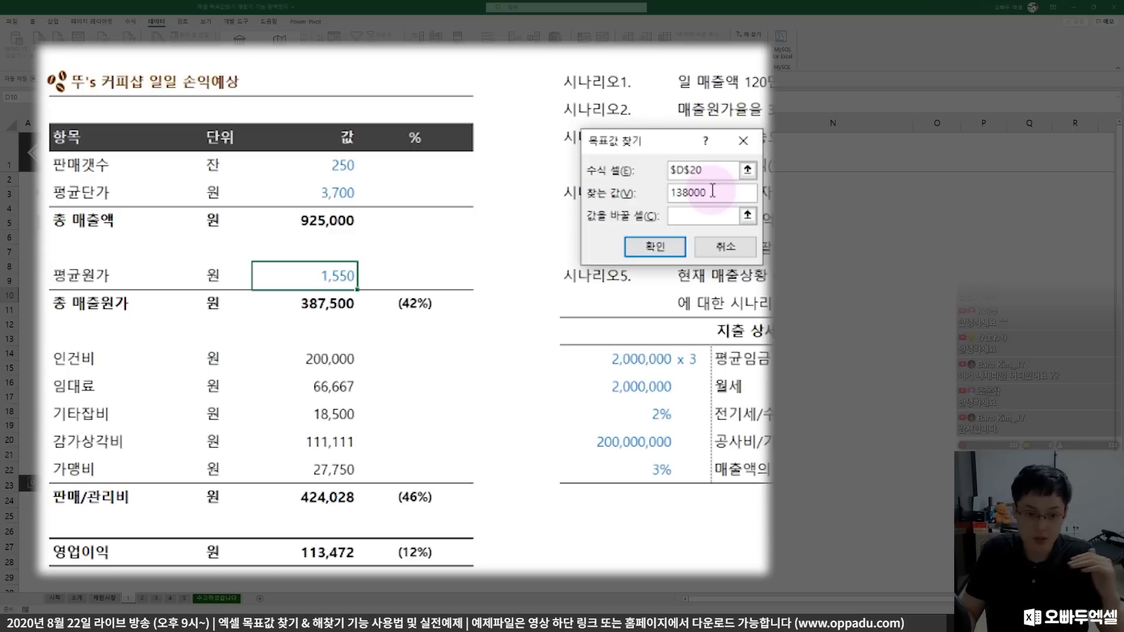
{"action": "left_click", "coordinate": [683, 221]}
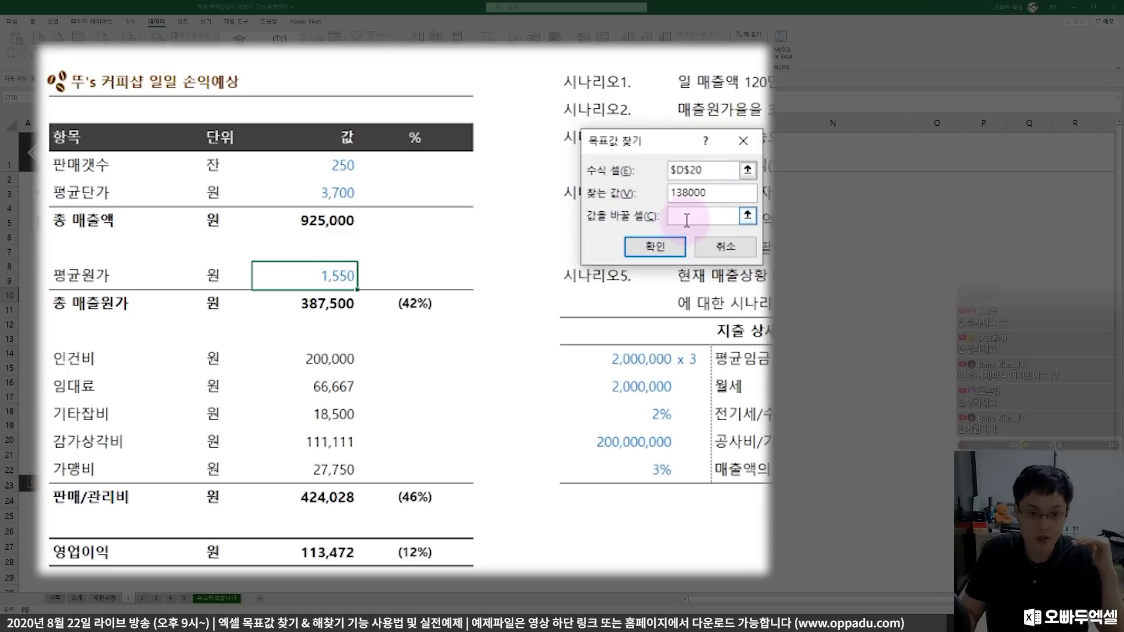
{"action": "left_click", "coordinate": [339, 168]}
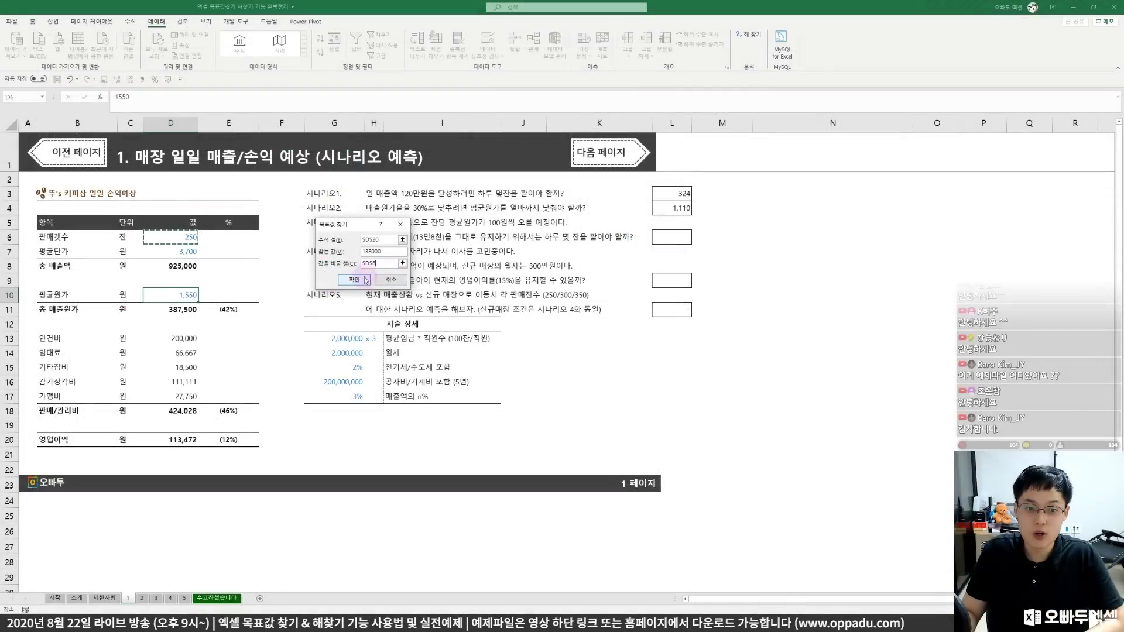
{"action": "left_click", "coordinate": [354, 280]}
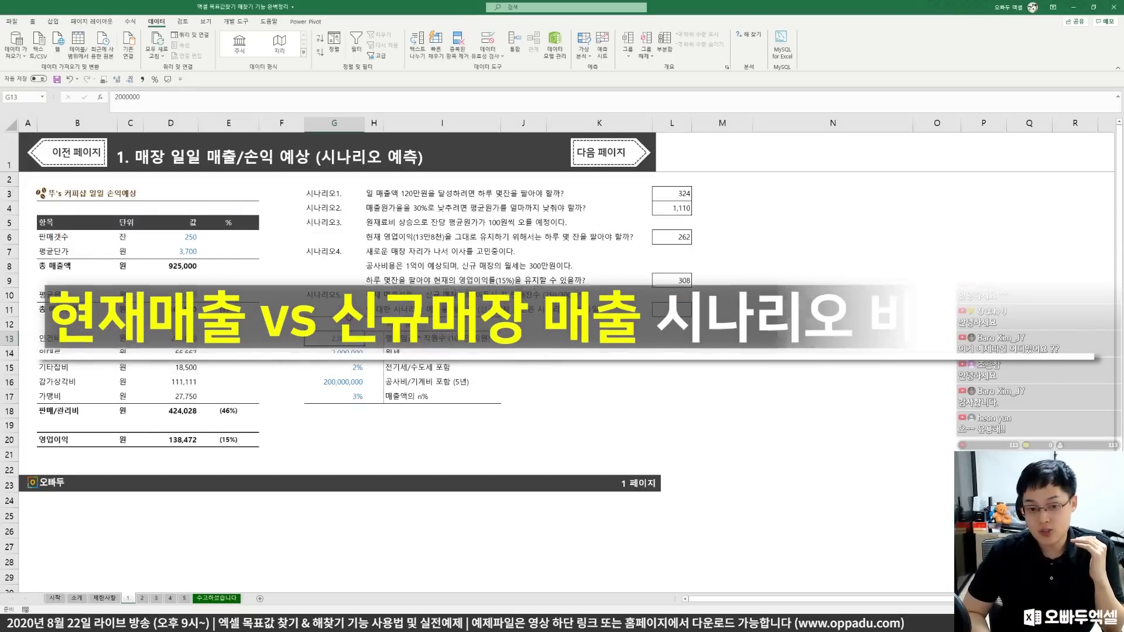
Examine the monthly rent, construction cost, sales quantity and operating profit rate cells involved in scenario 5.
{"action": "left_click", "coordinate": [344, 383]}
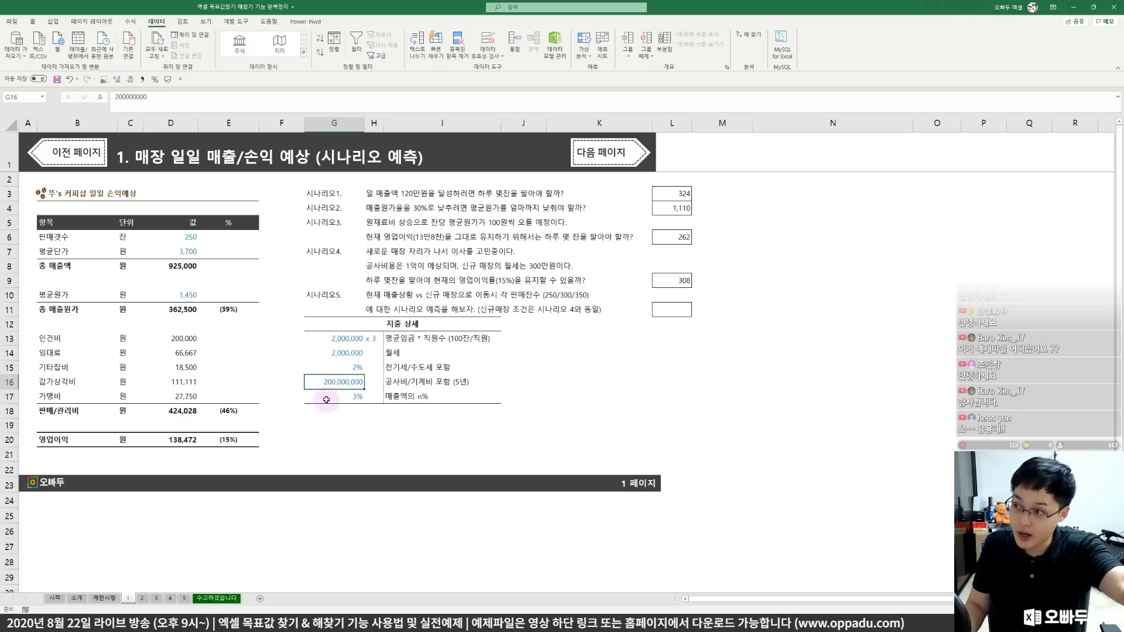
{"action": "left_click", "coordinate": [342, 353]}
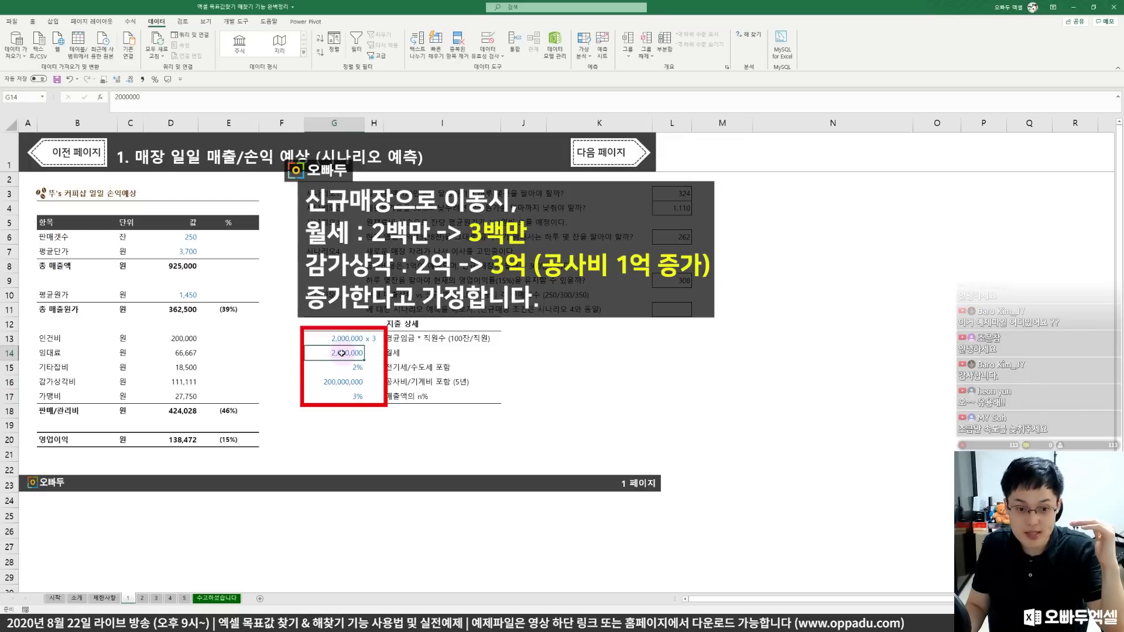
{"action": "left_click", "coordinate": [335, 383]}
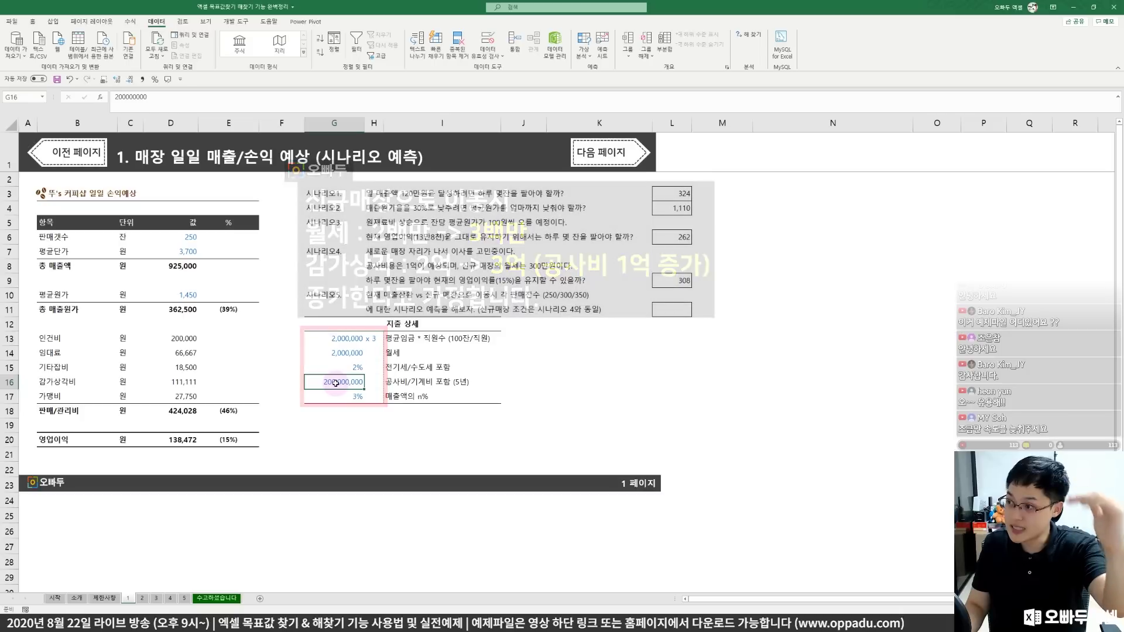
{"action": "left_click", "coordinate": [330, 357]}
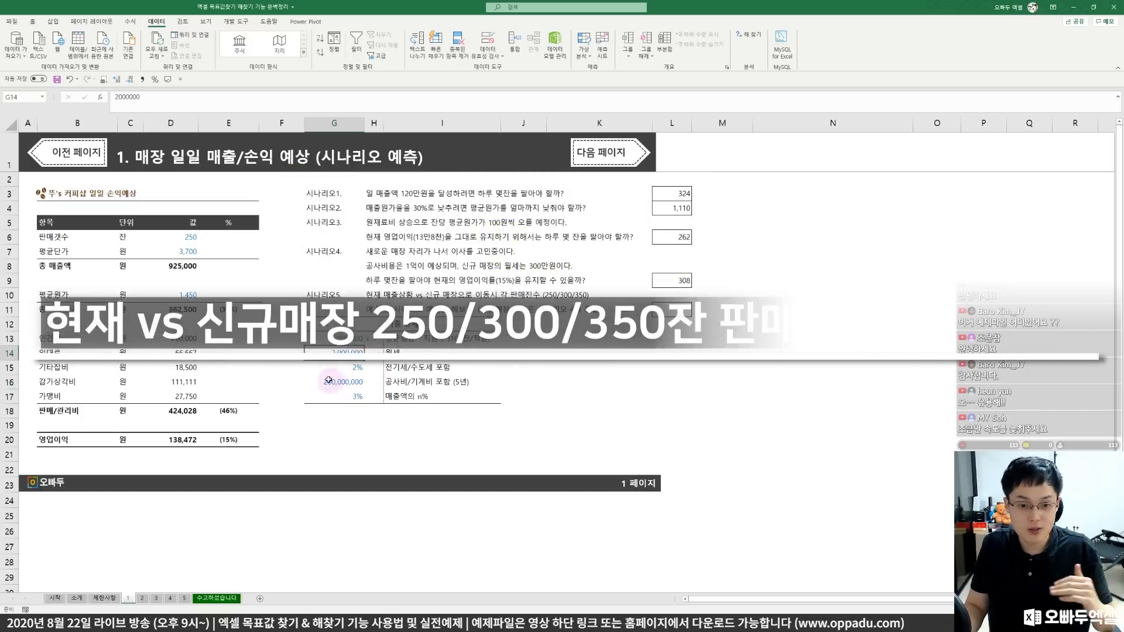
{"action": "left_click", "coordinate": [187, 240]}
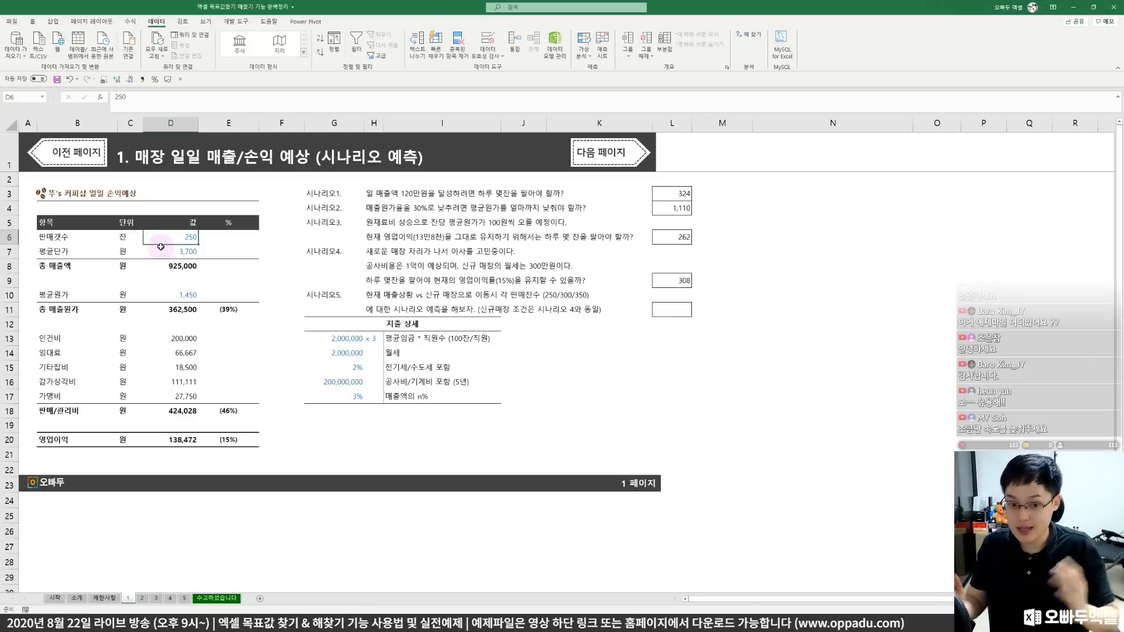
{"action": "left_click", "coordinate": [232, 439]}
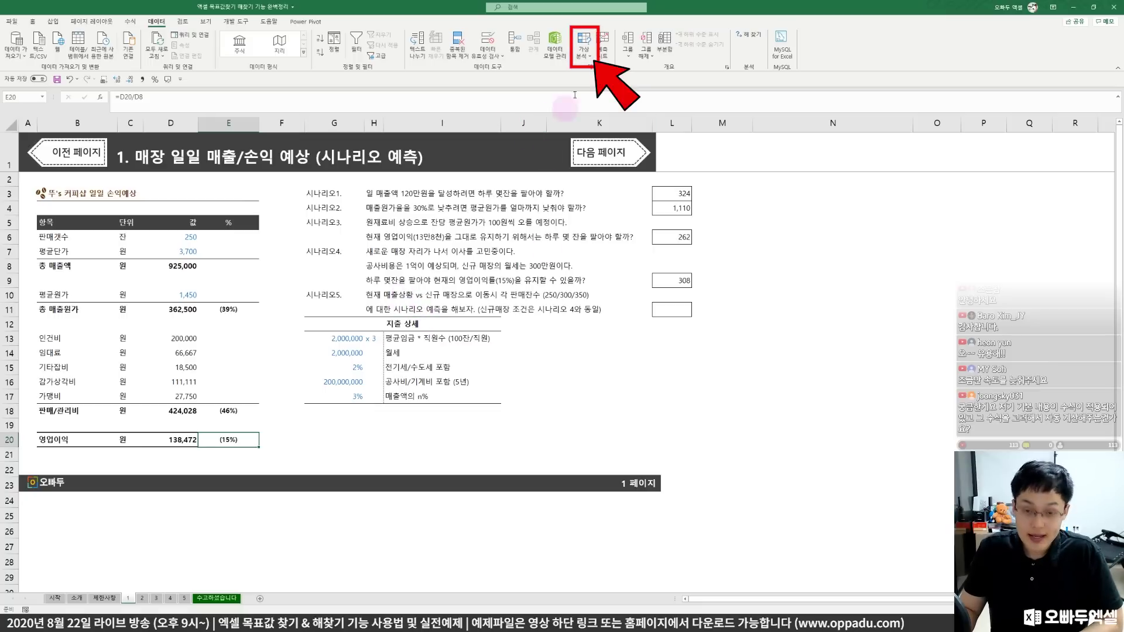
{"action": "left_click", "coordinate": [584, 47]}
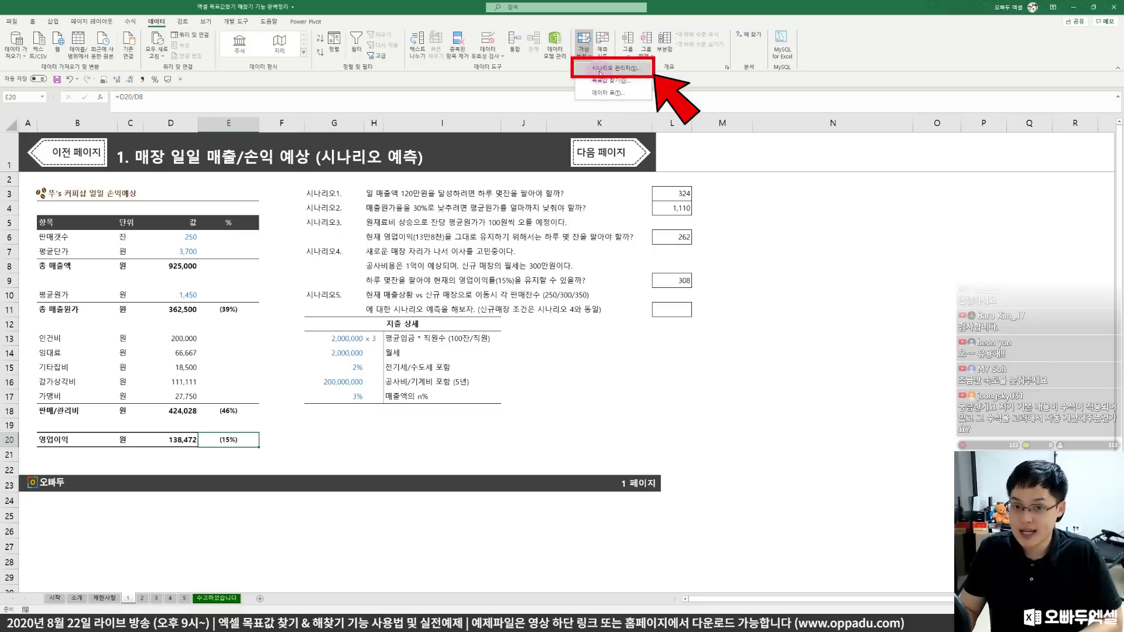
{"action": "left_click", "coordinate": [599, 70]}
{"action": "left_click_drag", "start_coordinate": [269, 166], "coordinate": [450, 216]}
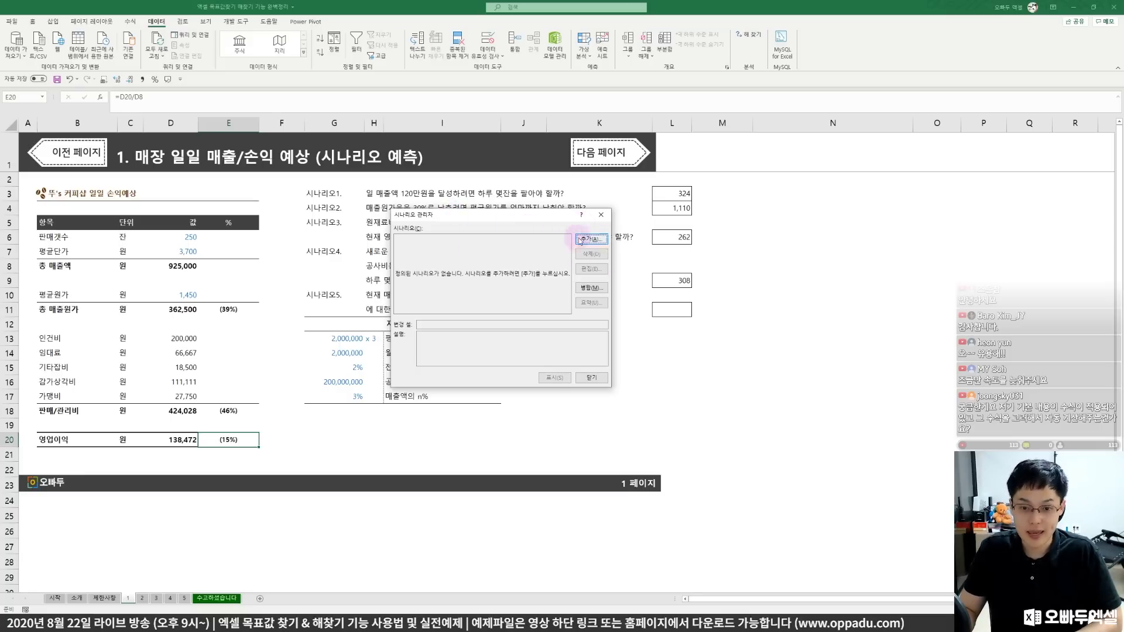
{"action": "left_click", "coordinate": [590, 239]}
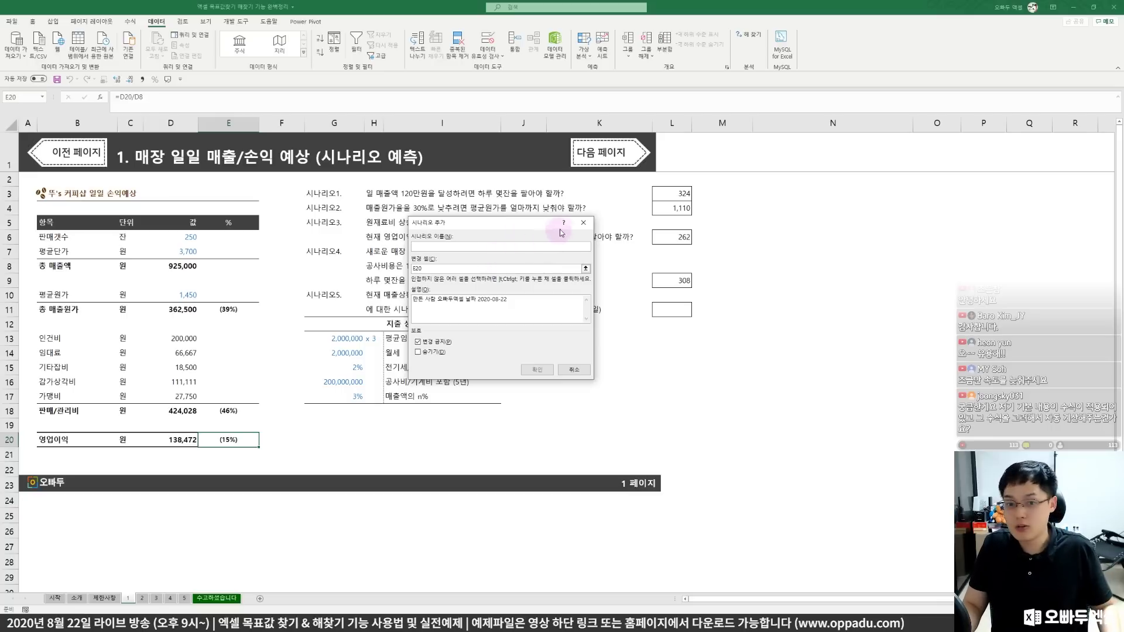
{"action": "left_click", "coordinate": [585, 224]}
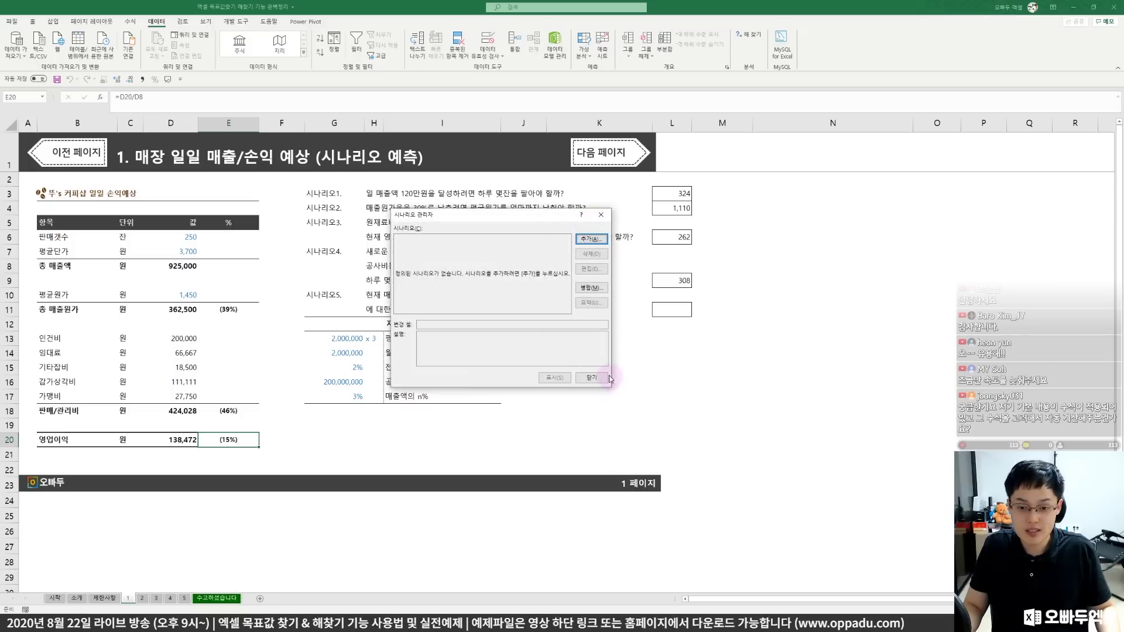
{"action": "left_click", "coordinate": [591, 378]}
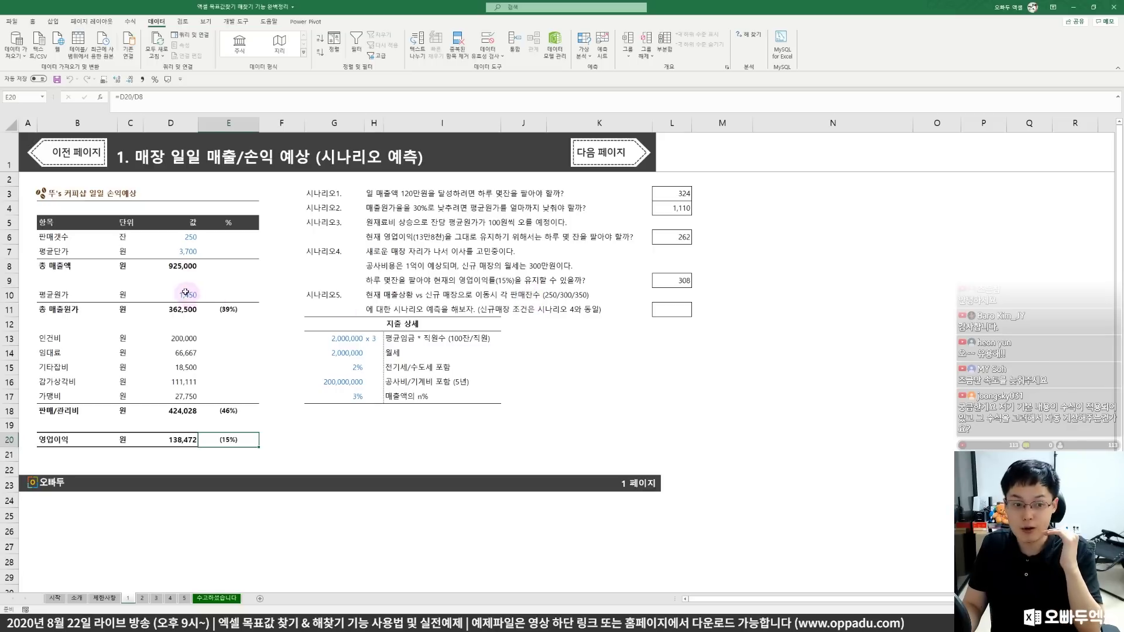
Add a scenario named 250 in Scenario Manager with D6, G14 and G16 as its changing cells.
{"action": "left_click", "coordinate": [181, 238]}
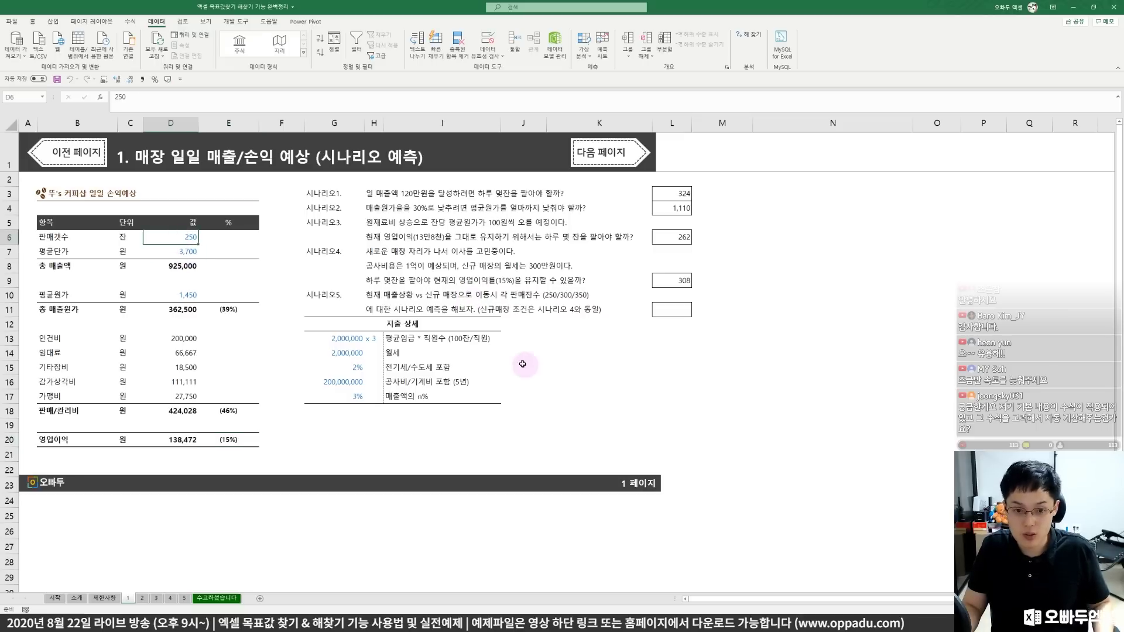
{"action": "left_click", "coordinate": [334, 353], "text": "ctrl"}
{"action": "left_click", "coordinate": [337, 381], "text": "ctrl"}
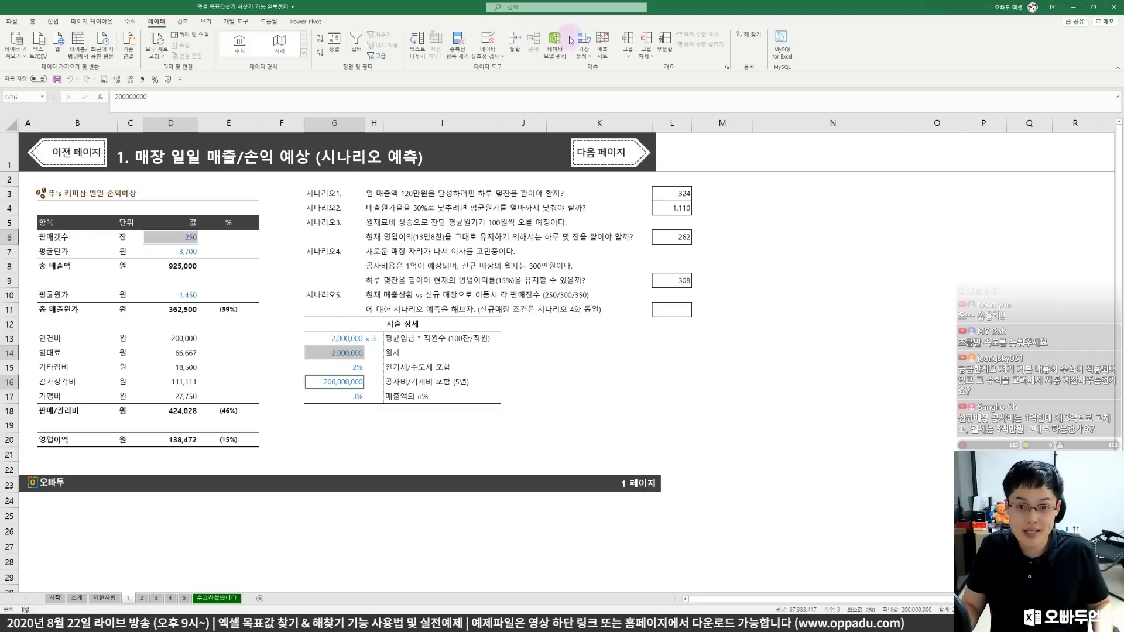
{"action": "left_click", "coordinate": [584, 52]}
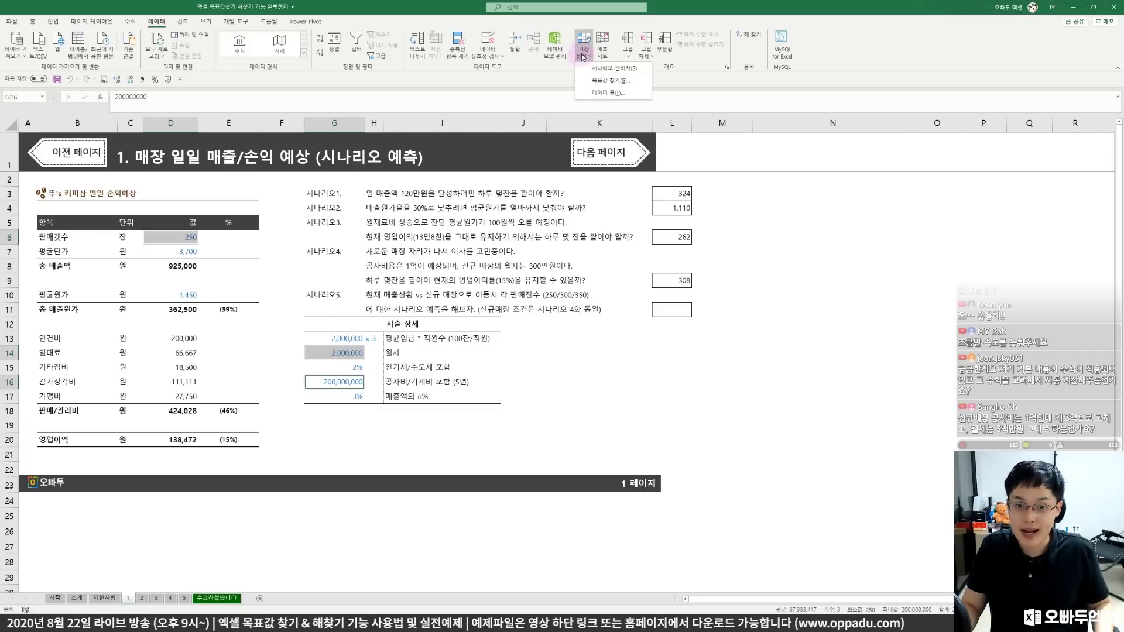
{"action": "left_click", "coordinate": [608, 69]}
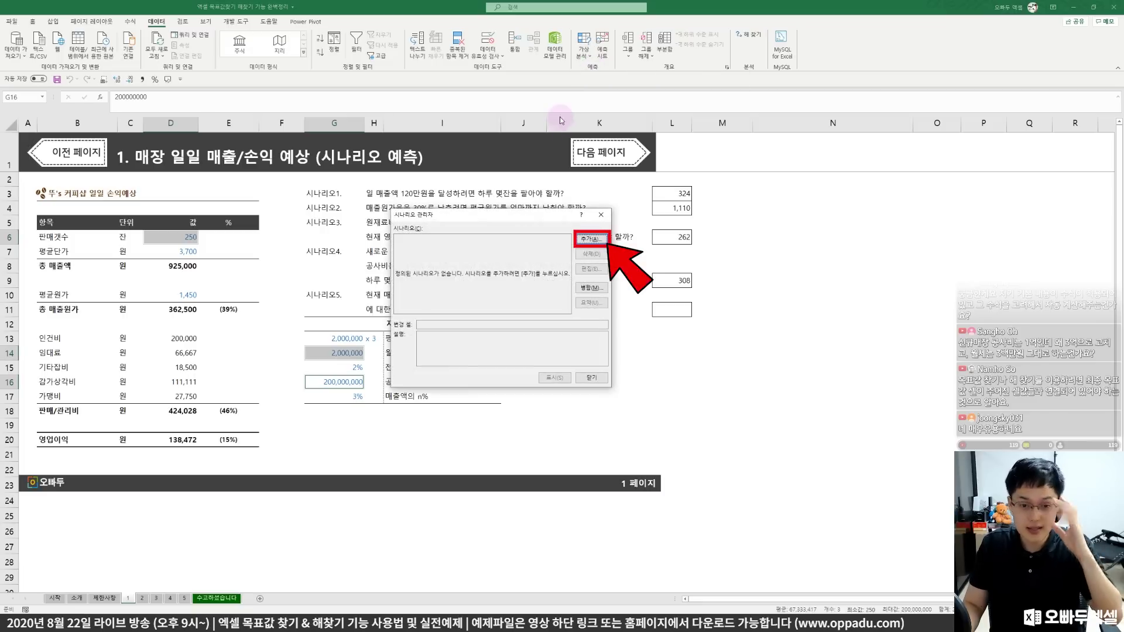
{"action": "left_click", "coordinate": [581, 237]}
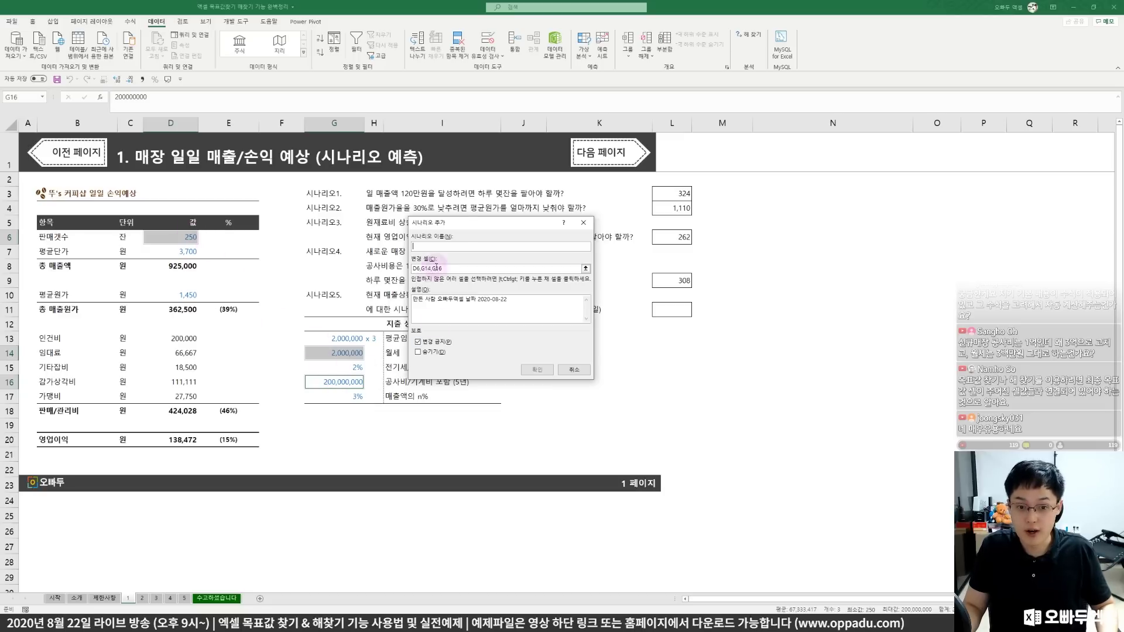
{"action": "left_click_drag", "start_coordinate": [450, 227], "coordinate": [584, 224]}
{"action": "type", "text": "250"}
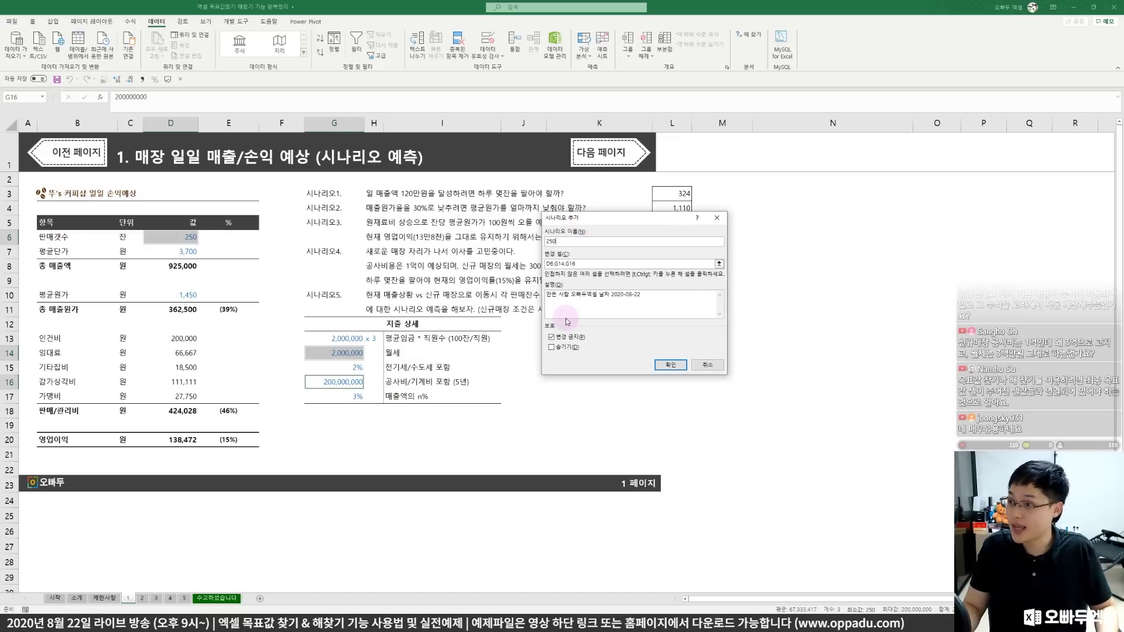
{"action": "left_click", "coordinate": [668, 366]}
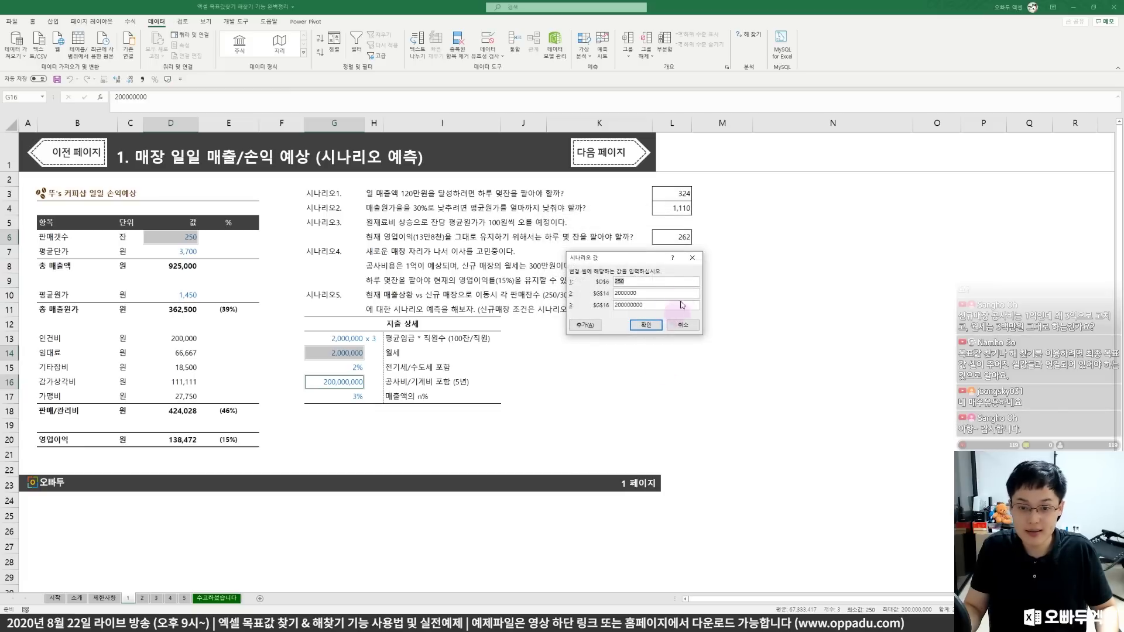
{"action": "left_click_drag", "start_coordinate": [621, 256], "coordinate": [339, 230]}
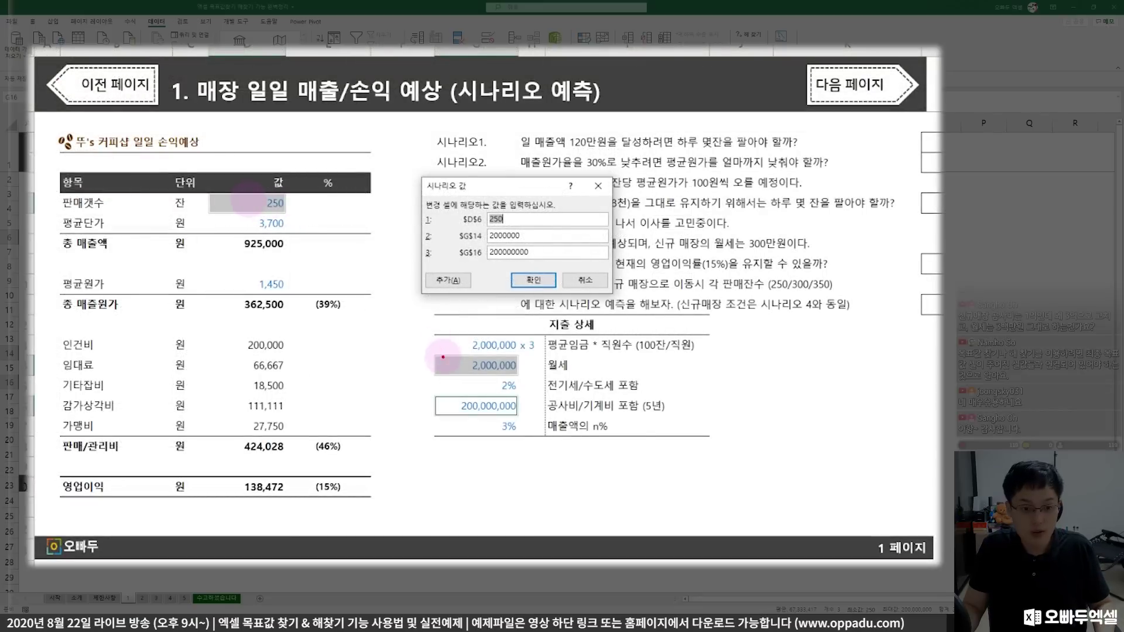
{"action": "left_click_drag", "start_coordinate": [426, 351], "coordinate": [528, 378]}
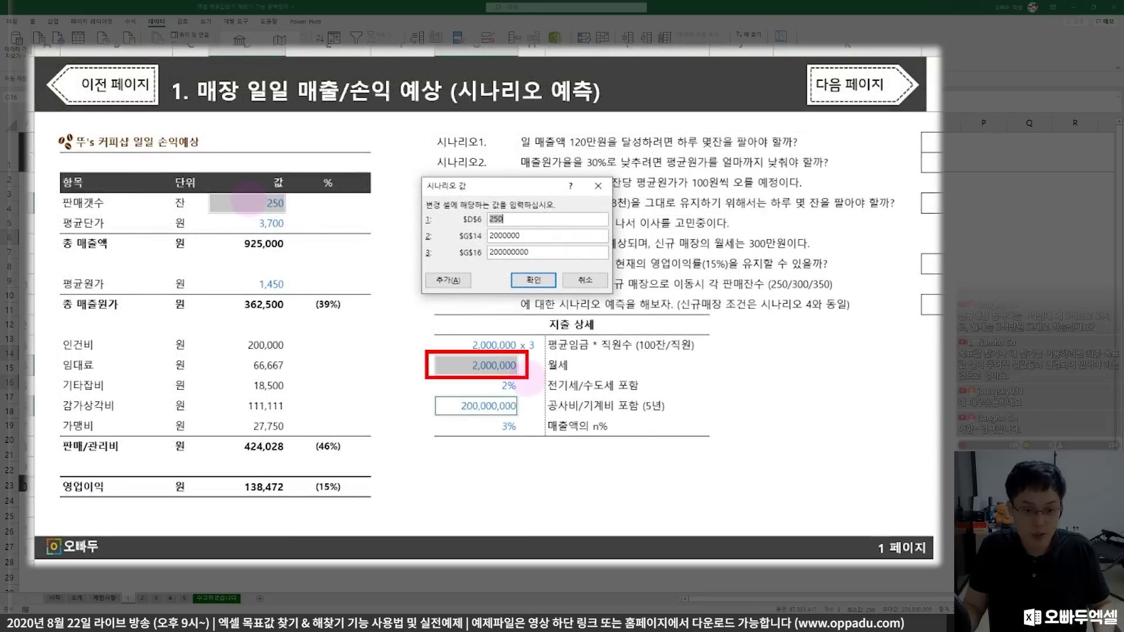
{"action": "mouse_move", "coordinate": [670, 284]}
{"action": "left_mouse_down"}
{"action": "mouse_move", "coordinate": [738, 282]}
{"action": "mouse_move", "coordinate": [744, 323]}
{"action": "left_mouse_up"}
{"action": "mouse_move", "coordinate": [559, 186]}
{"action": "left_mouse_down"}
{"action": "mouse_move", "coordinate": [522, 227]}
{"action": "mouse_move", "coordinate": [549, 223]}
{"action": "left_mouse_up"}
{"action": "mouse_move", "coordinate": [548, 159]}
{"action": "left_mouse_down"}
{"action": "mouse_move", "coordinate": [548, 186]}
{"action": "mouse_move", "coordinate": [574, 164]}
{"action": "left_mouse_up"}
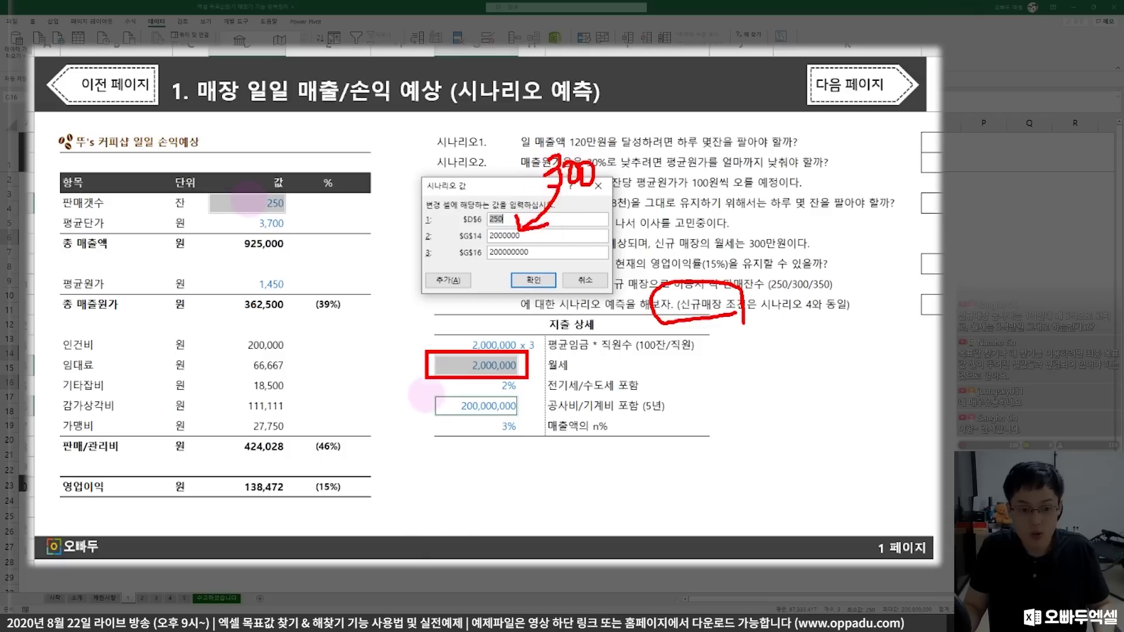
{"action": "mouse_move", "coordinate": [424, 393]}
{"action": "left_mouse_down"}
{"action": "mouse_move", "coordinate": [525, 420]}
{"action": "mouse_move", "coordinate": [541, 410]}
{"action": "mouse_move", "coordinate": [528, 255]}
{"action": "left_mouse_up"}
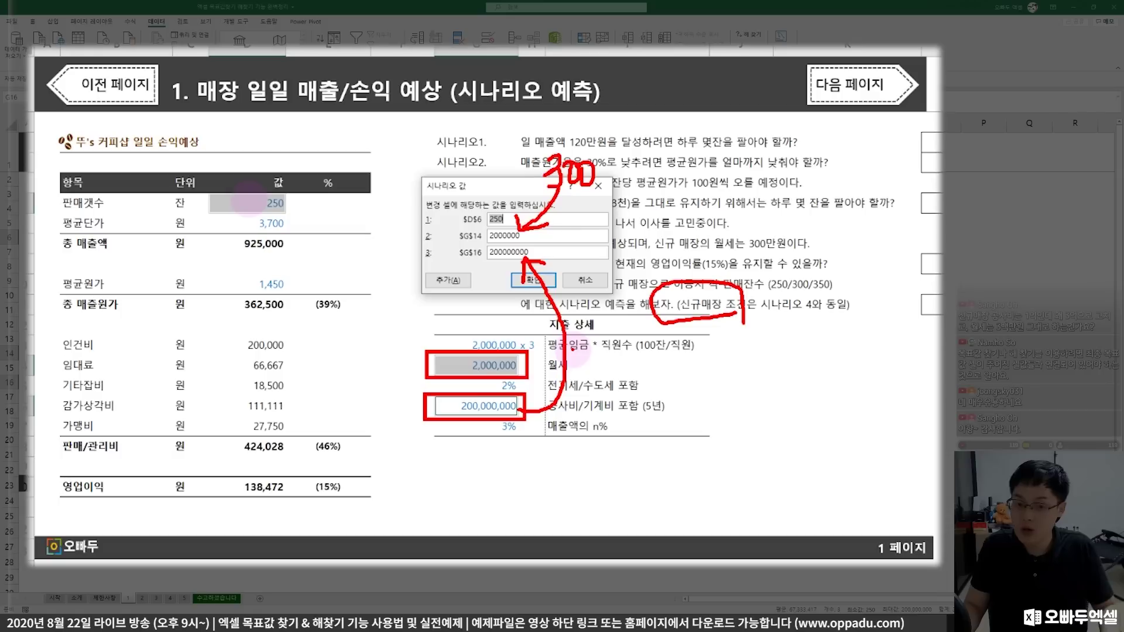
{"action": "key", "text": "Escape"}
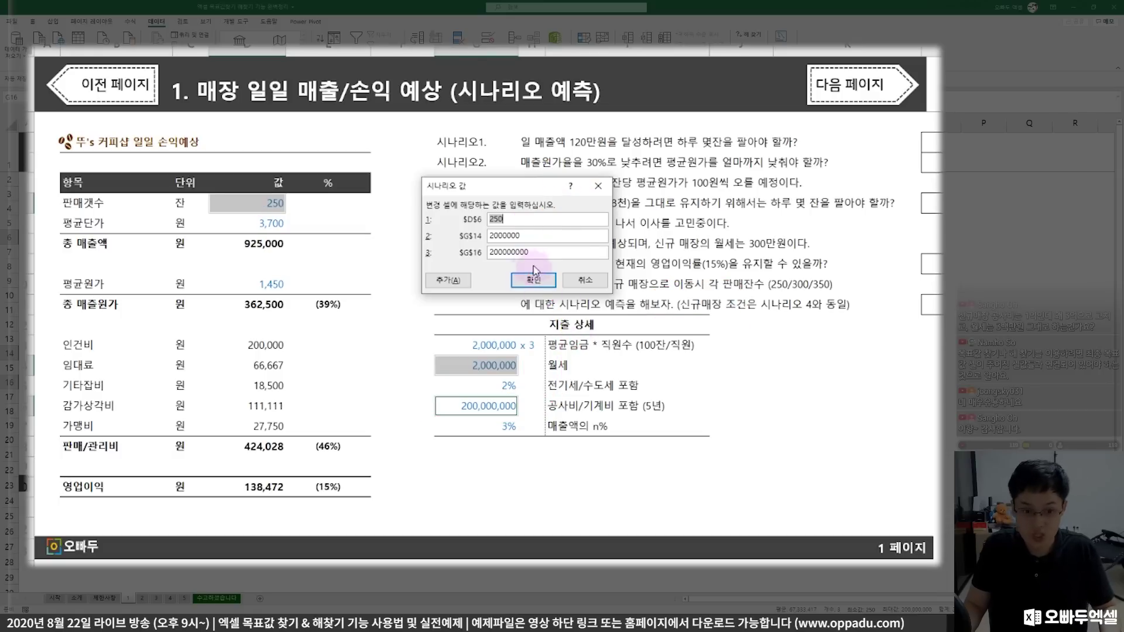
Set the 250 scenario's rent (G14) to 3000000 and construction cost (G16) to 300000000, and save the scenario.
{"action": "left_click", "coordinate": [489, 236]}
{"action": "key", "text": "Delete"}
{"action": "type", "text": "3"}
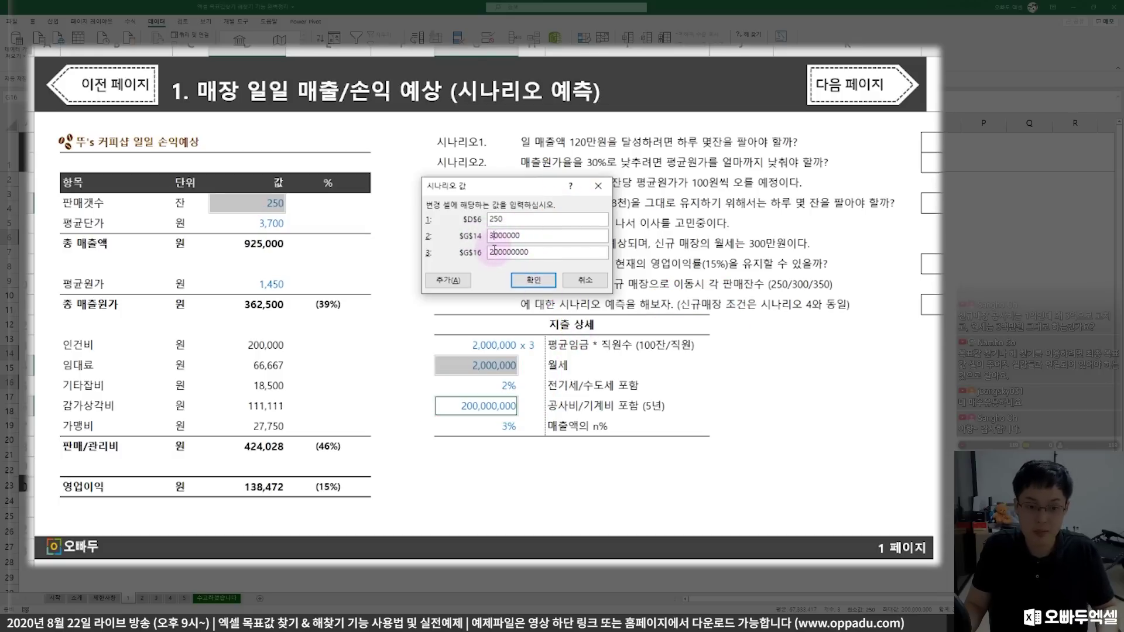
{"action": "key", "text": "BackSpace"}
{"action": "type", "text": "3"}
{"action": "left_click", "coordinate": [515, 281]}
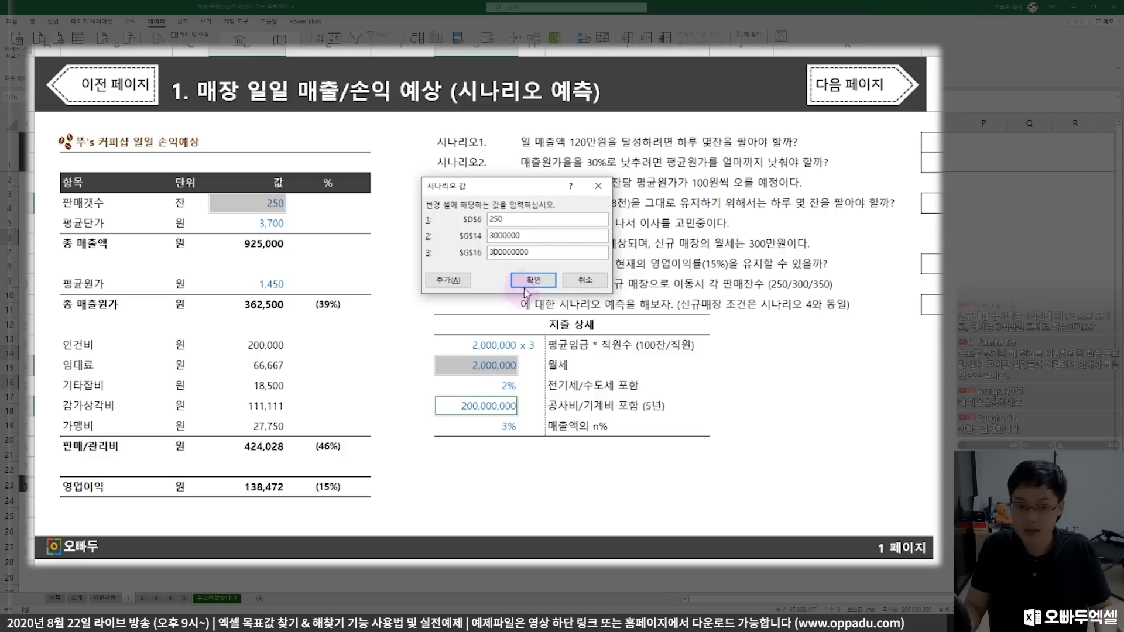
{"action": "left_click", "coordinate": [517, 283]}
{"action": "left_click", "coordinate": [578, 154]}
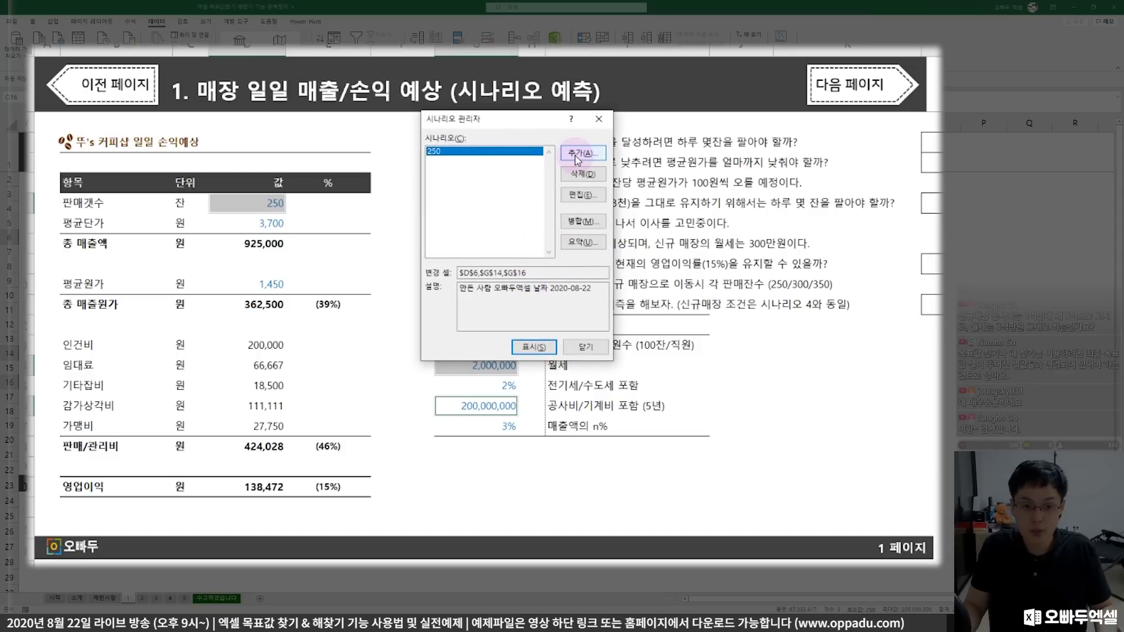
{"action": "type", "text": "39"}
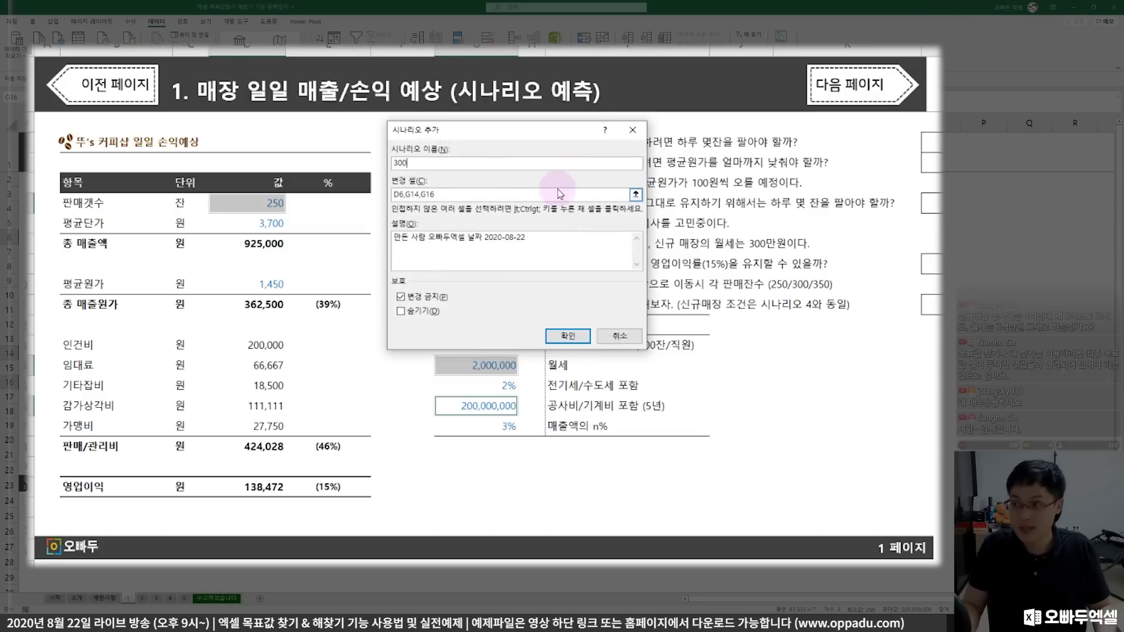
{"action": "left_click", "coordinate": [563, 337]}
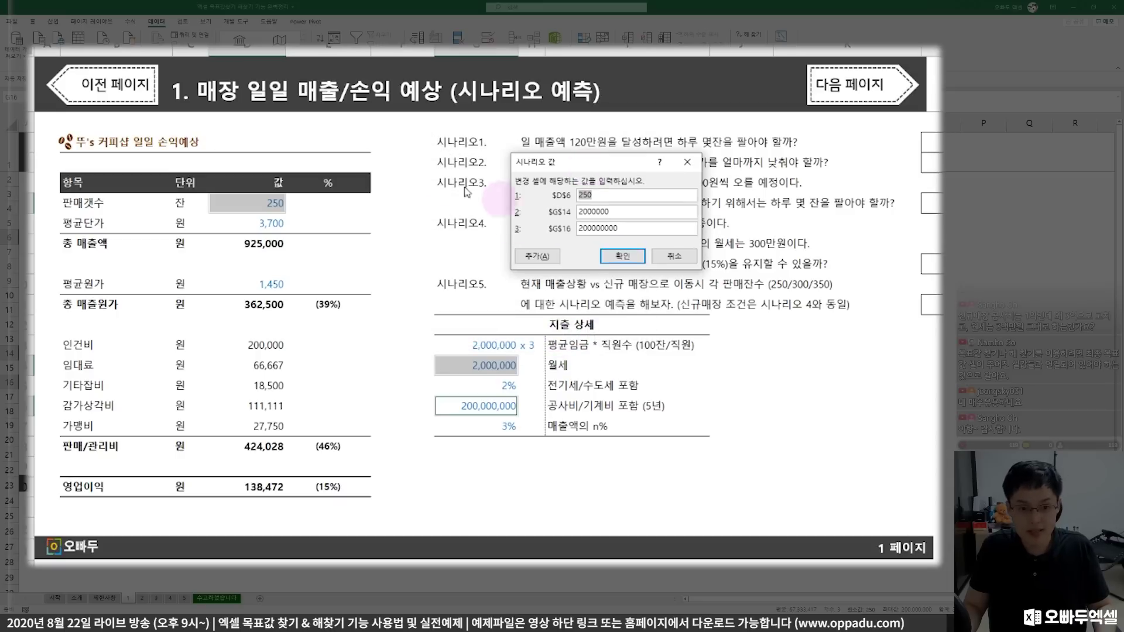
{"action": "type", "text": "300"}
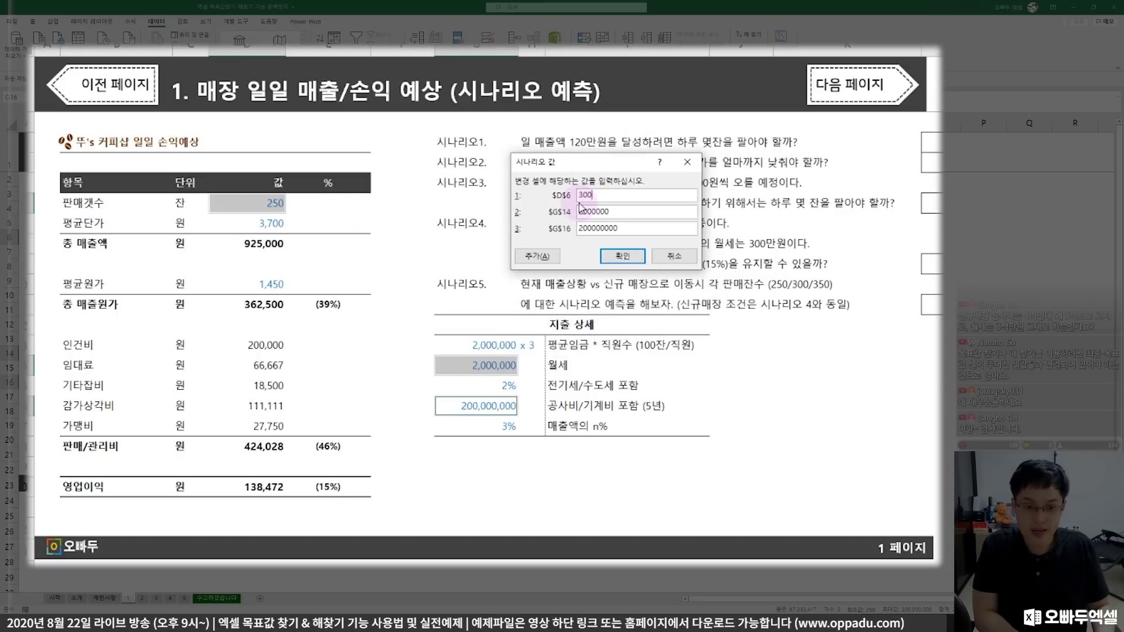
{"action": "left_click", "coordinate": [580, 229]}
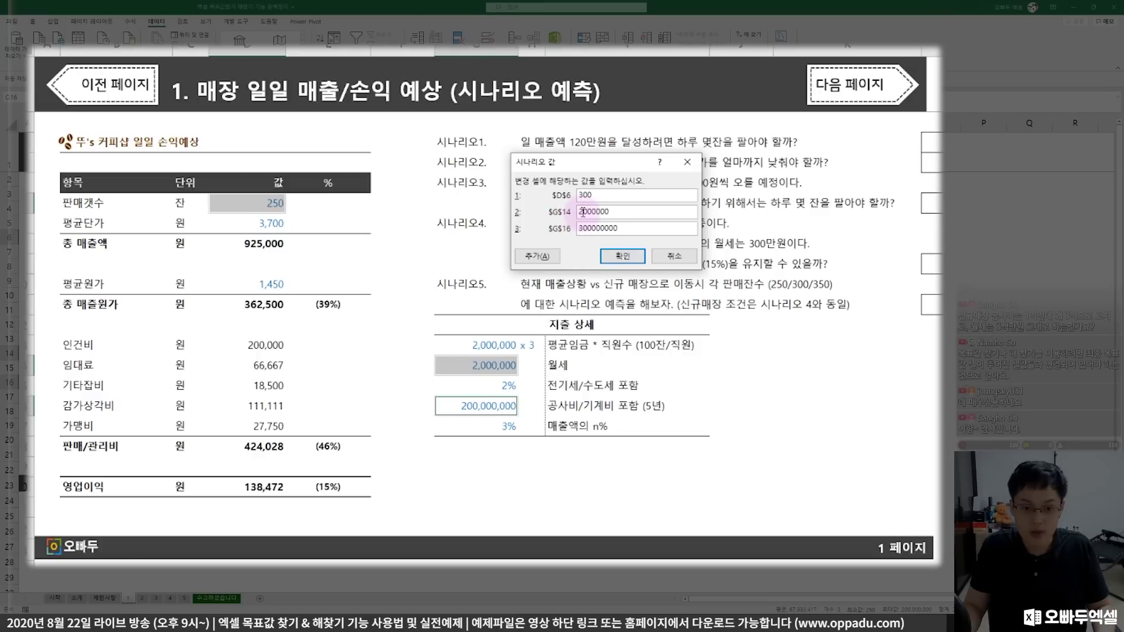
{"action": "left_click_drag", "start_coordinate": [583, 212], "coordinate": [568, 212]}
{"action": "type", "text": "3"}
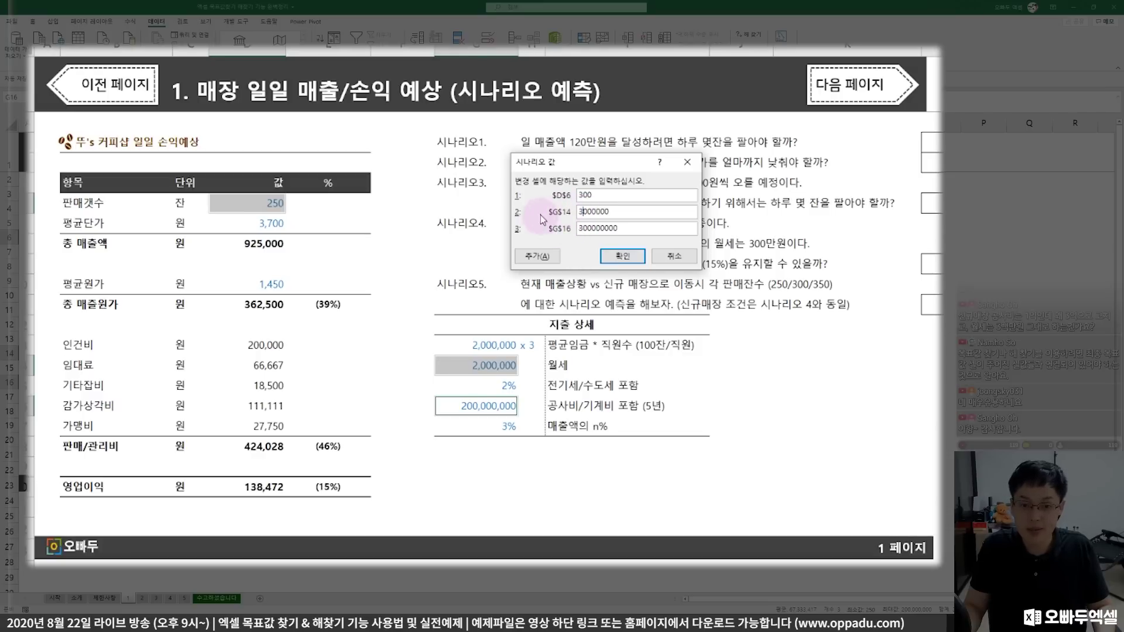
{"action": "left_click", "coordinate": [613, 257]}
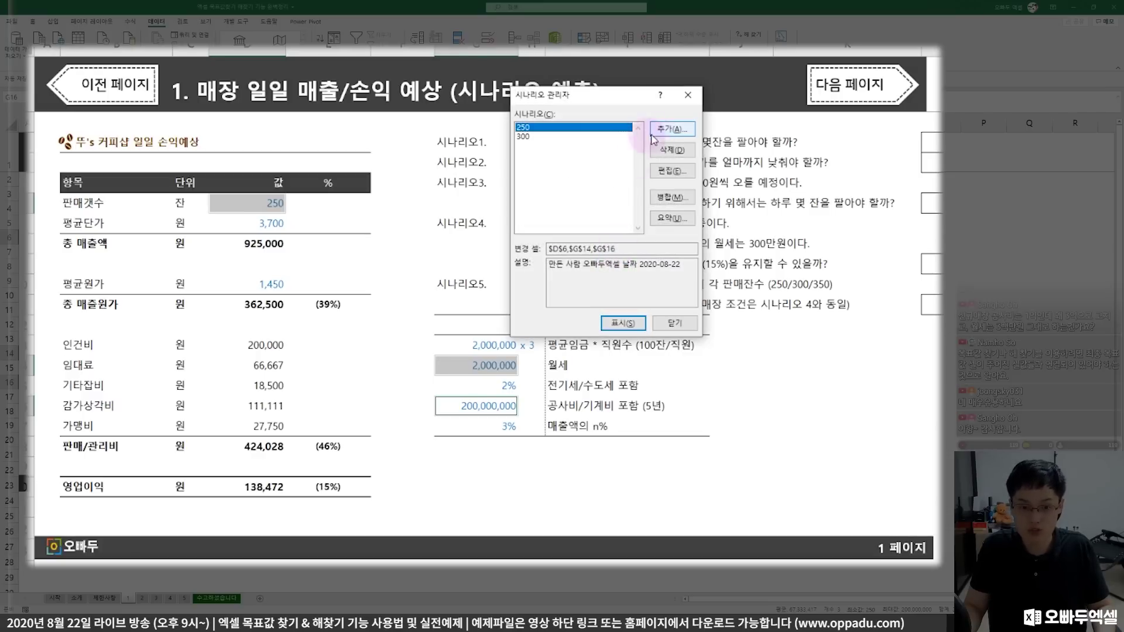
{"action": "left_click", "coordinate": [673, 129]}
{"action": "type", "text": "350"}
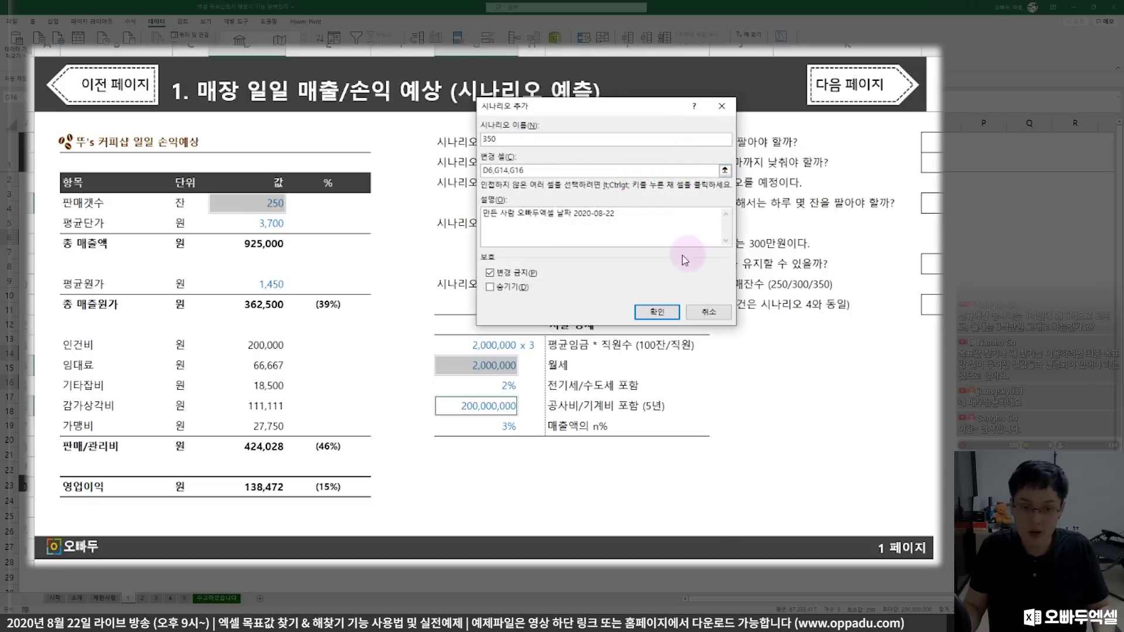
{"action": "left_click", "coordinate": [657, 311]}
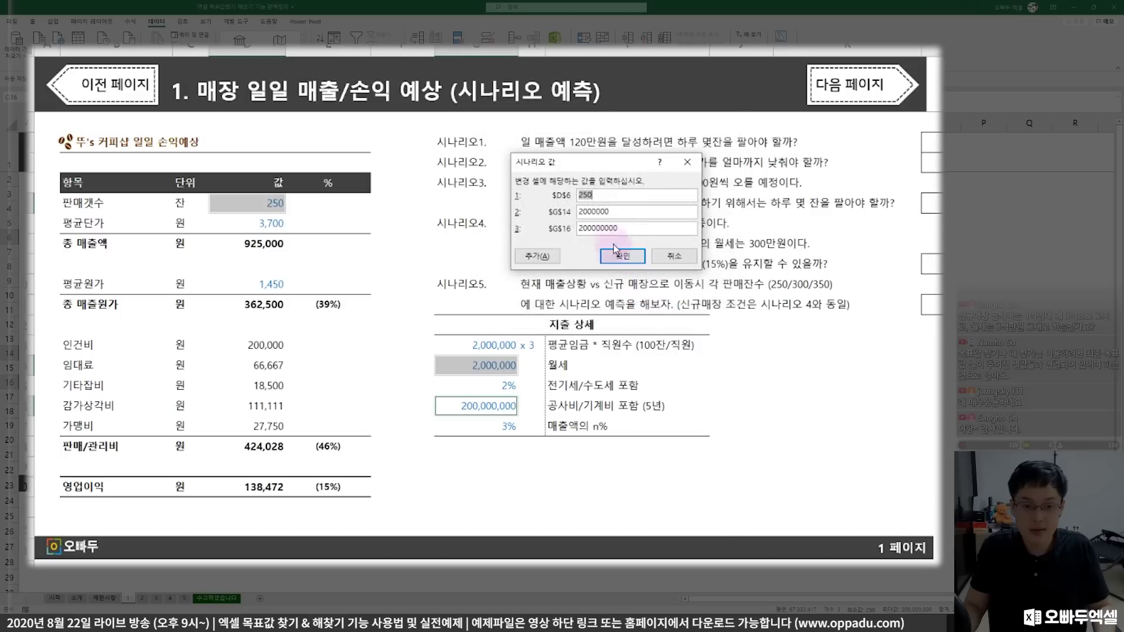
{"action": "type", "text": "35"}
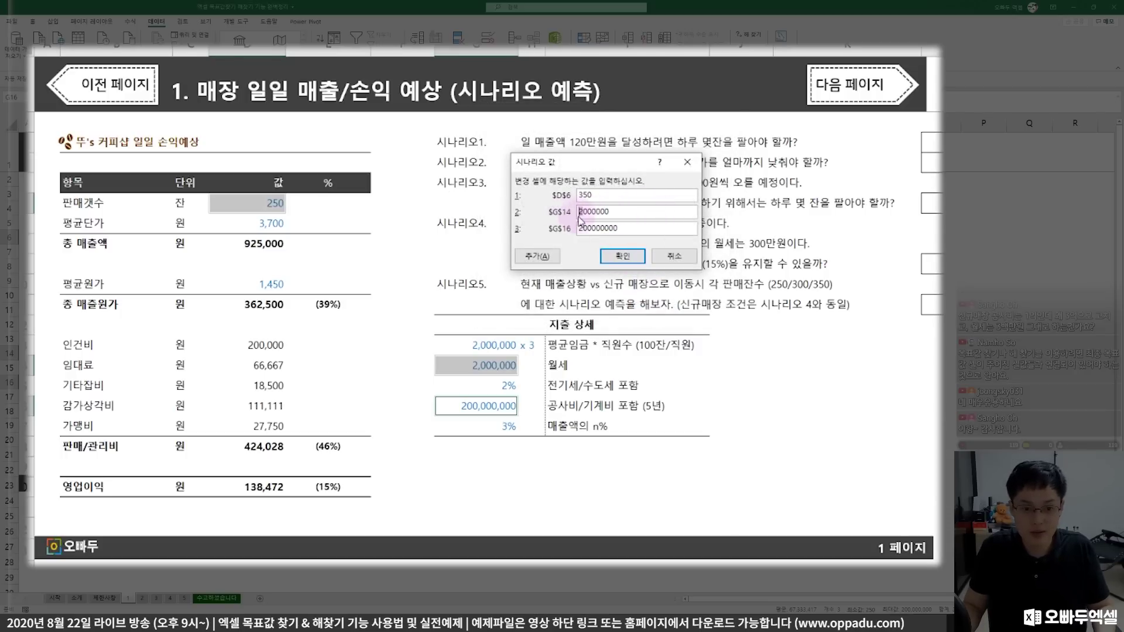
{"action": "type", "text": "3"}
{"action": "left_click_drag", "start_coordinate": [583, 229], "coordinate": [569, 228]}
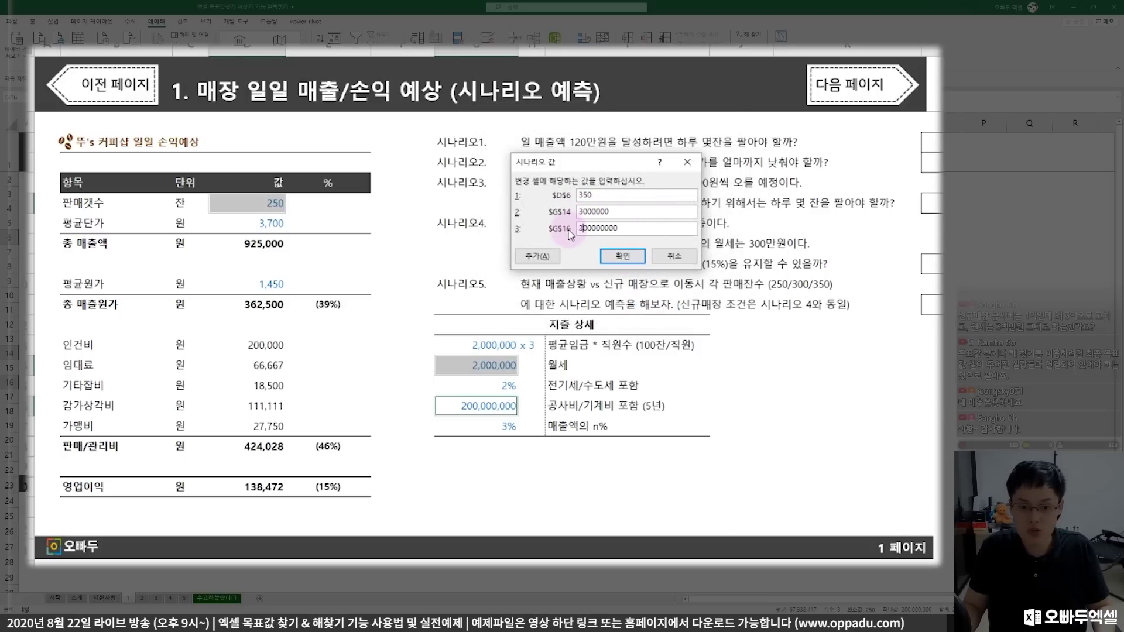
{"action": "left_click", "coordinate": [622, 256]}
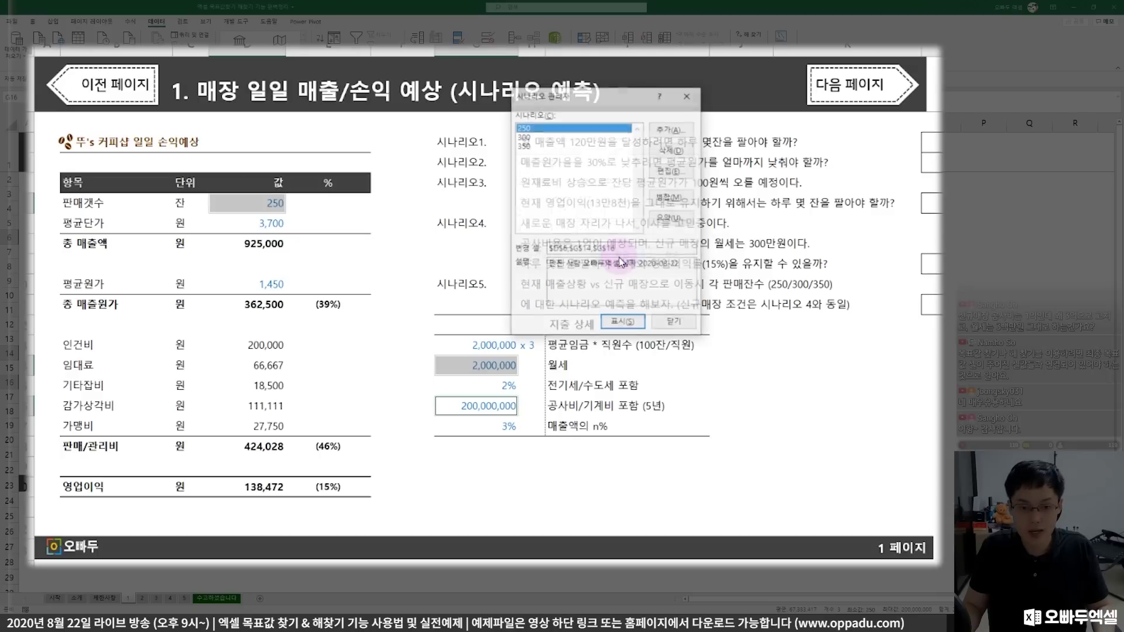
Create a scenario summary report with the operating profit and its rate (D20:E20) as result cells.
{"action": "left_click_drag", "start_coordinate": [562, 95], "coordinate": [632, 61]}
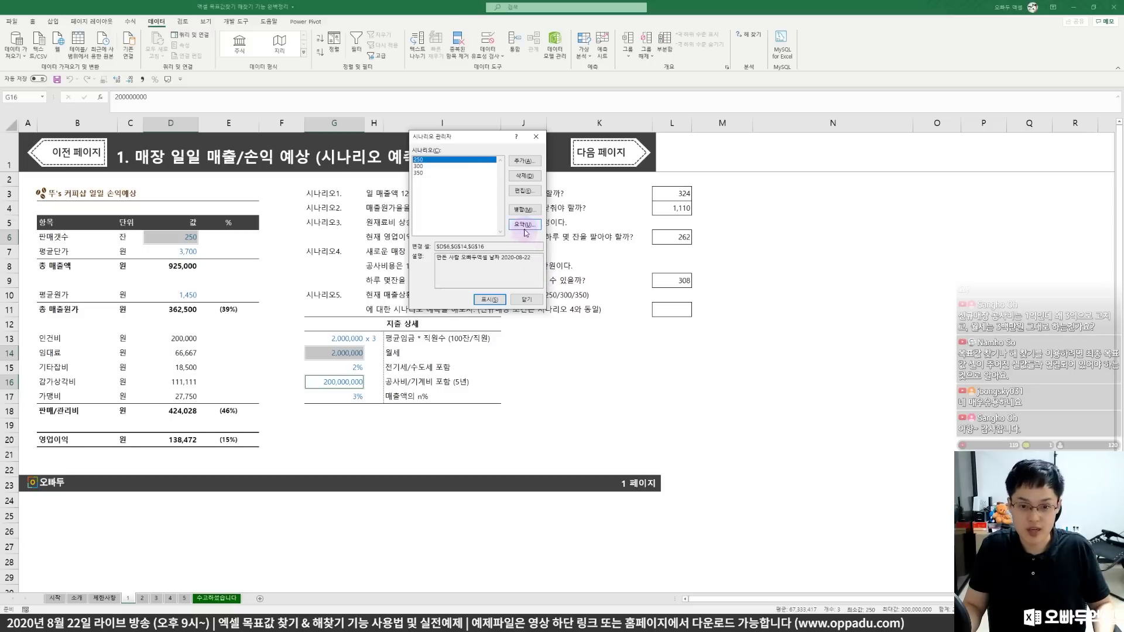
{"action": "left_click", "coordinate": [523, 215]}
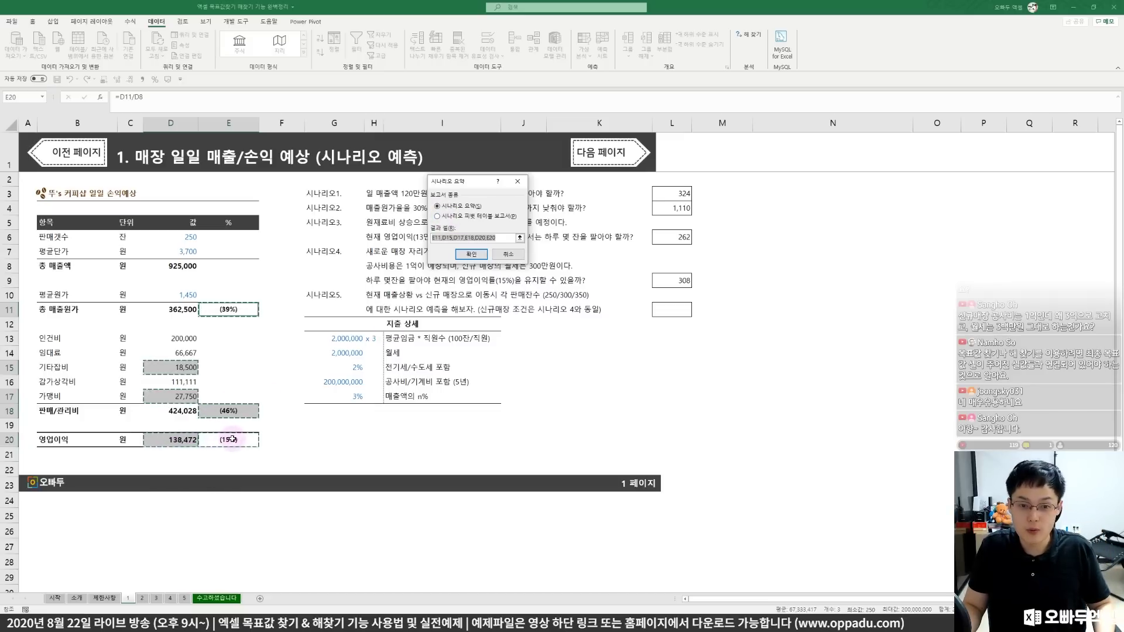
{"action": "left_click_drag", "start_coordinate": [184, 439], "coordinate": [219, 439]}
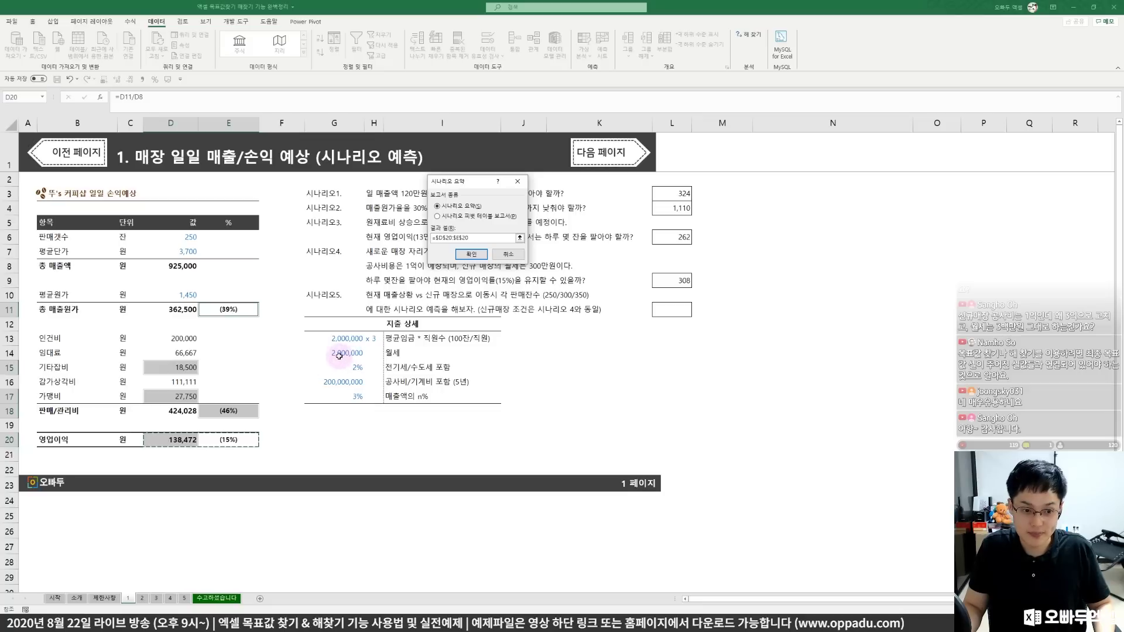
{"action": "left_click", "coordinate": [479, 256]}
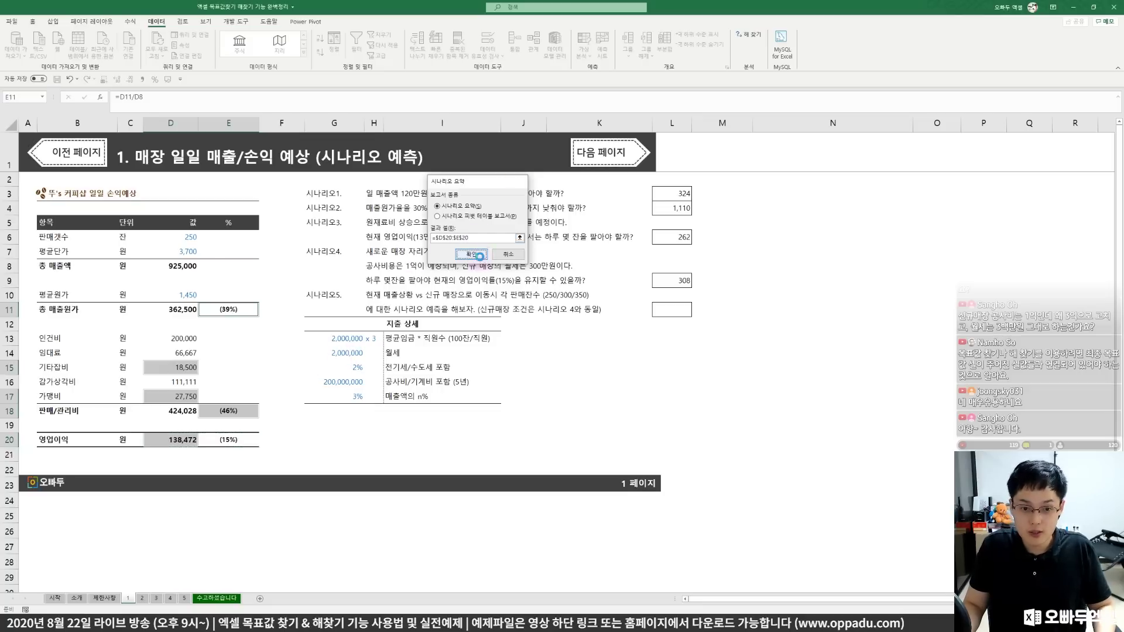
Examine the changing cell values and the results of each scenario in the summary report.
{"action": "left_click", "coordinate": [258, 281]}
{"action": "scroll", "coordinate": [164, 243], "scroll_direction": "up", "scroll_amount": 1}
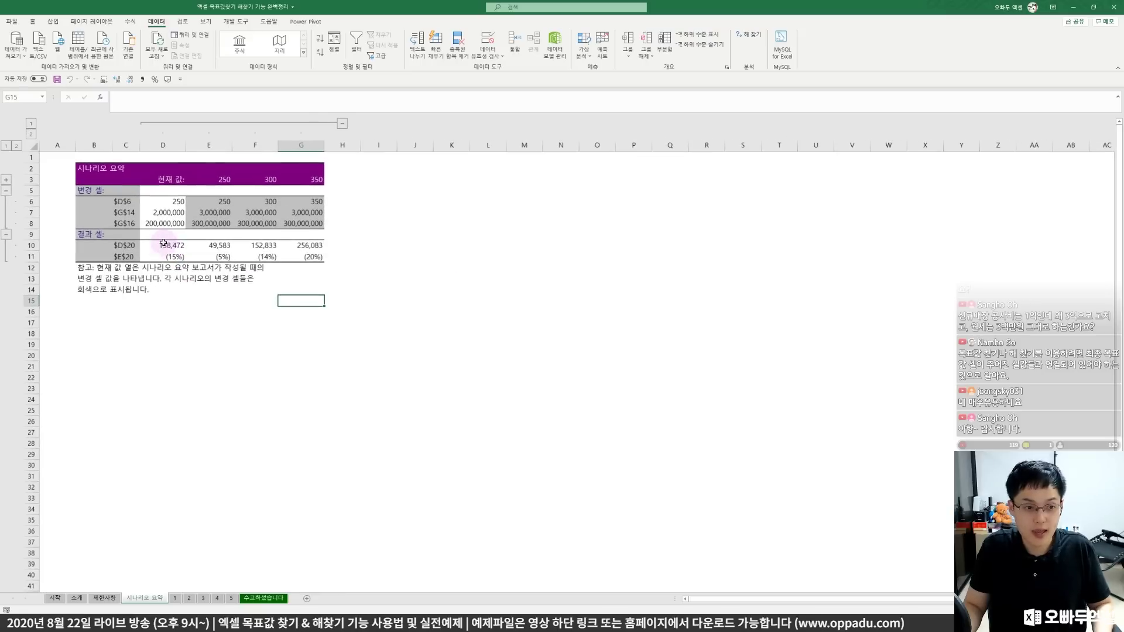
{"action": "left_click", "coordinate": [206, 199]}
{"action": "left_click", "coordinate": [256, 199]}
{"action": "left_click", "coordinate": [307, 201]}
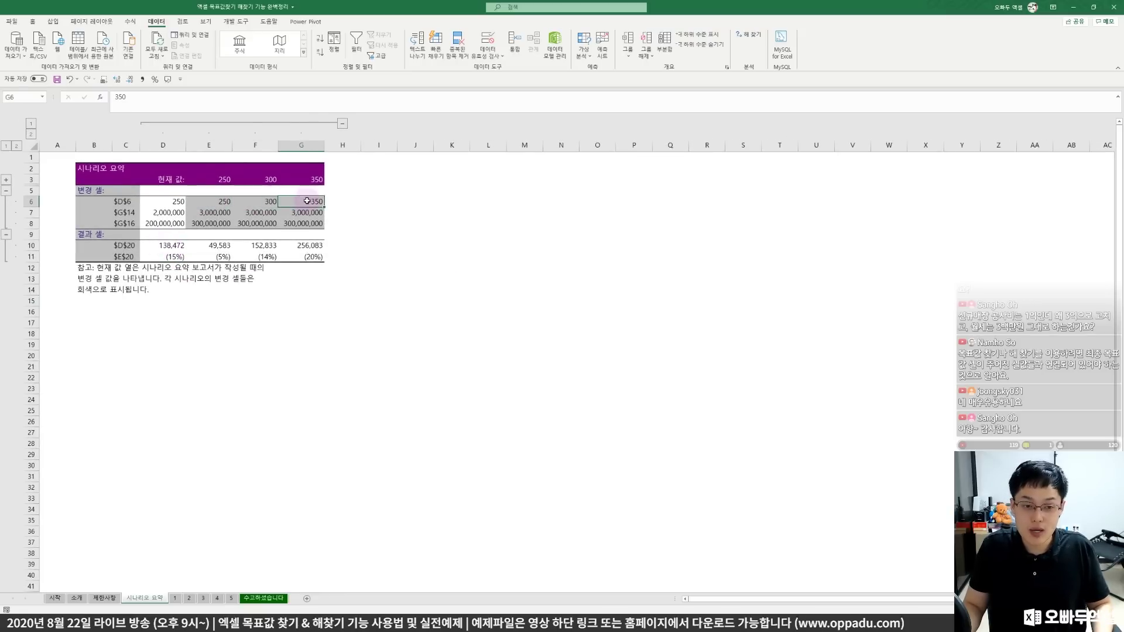
{"action": "left_click_drag", "start_coordinate": [230, 208], "coordinate": [306, 223]}
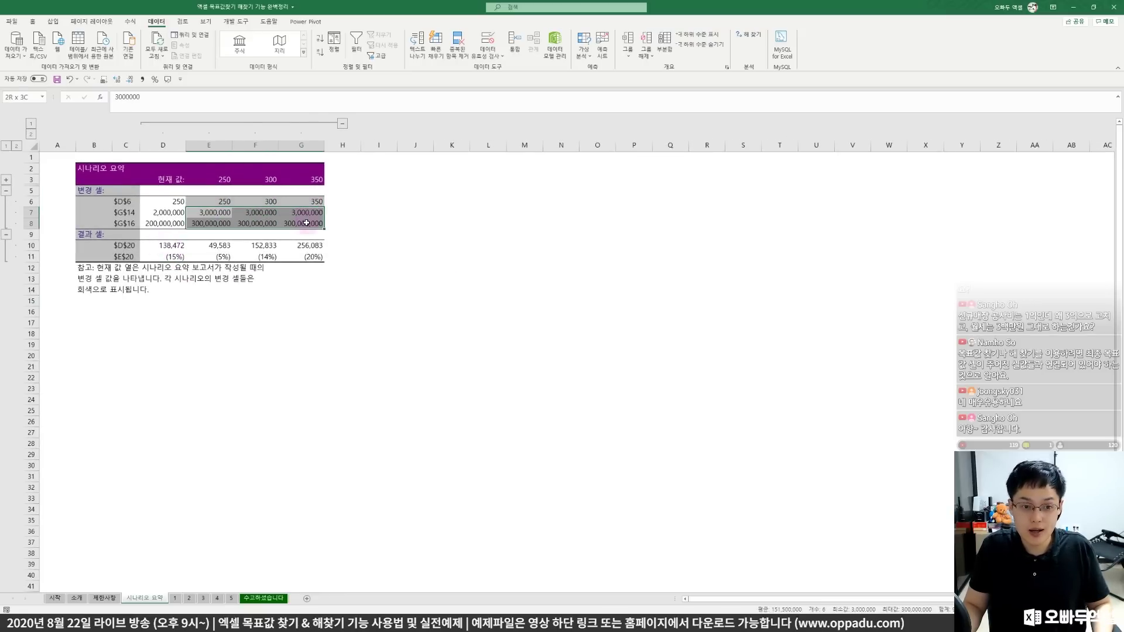
{"action": "left_click_drag", "start_coordinate": [216, 212], "coordinate": [307, 201]}
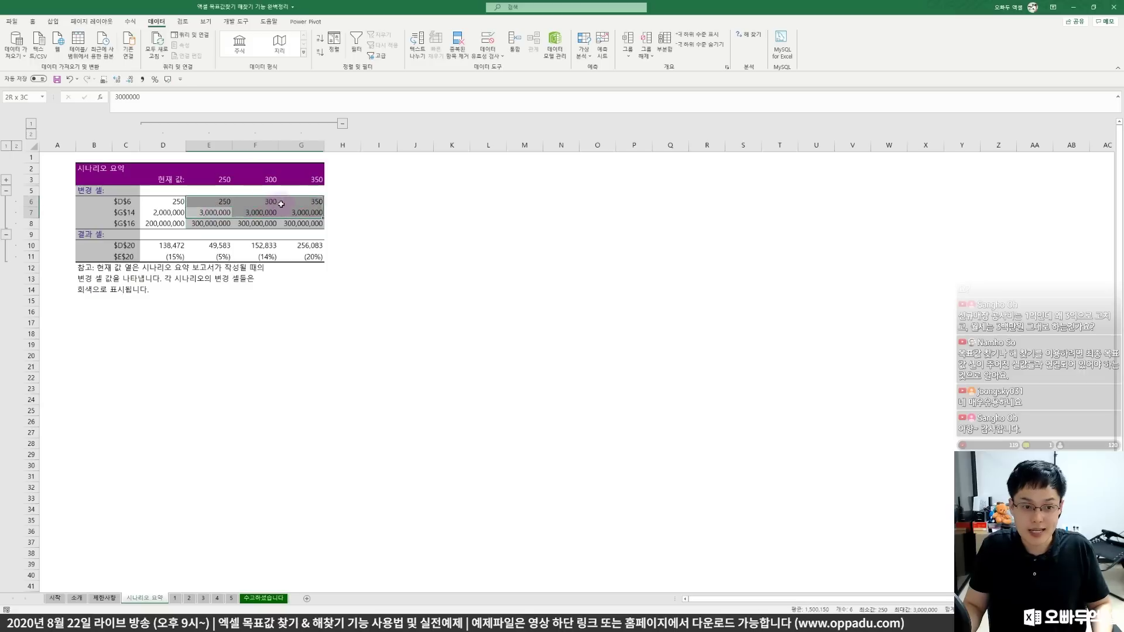
{"action": "left_click_drag", "start_coordinate": [285, 246], "coordinate": [316, 255]}
{"action": "left_click", "coordinate": [299, 300]}
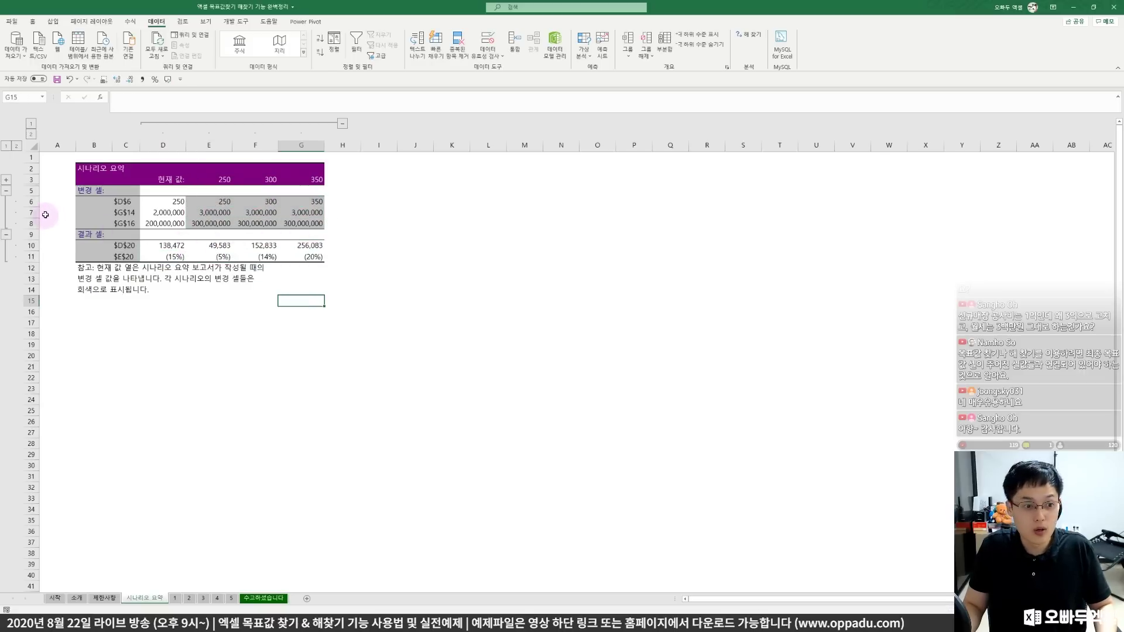
Hide the rent and construction cost rows (7 and 8) in the scenario summary.
{"action": "left_click_drag", "start_coordinate": [195, 213], "coordinate": [205, 223]}
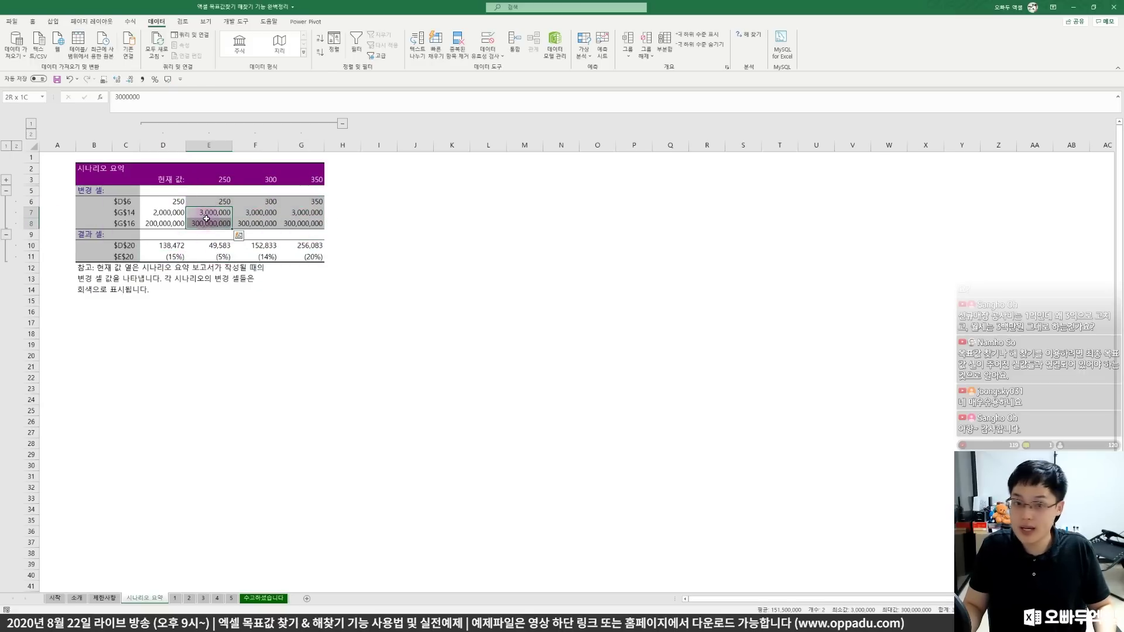
{"action": "left_click", "coordinate": [209, 256]}
{"action": "left_click_drag", "start_coordinate": [32, 213], "coordinate": [32, 224]}
{"action": "right_click", "coordinate": [33, 218]}
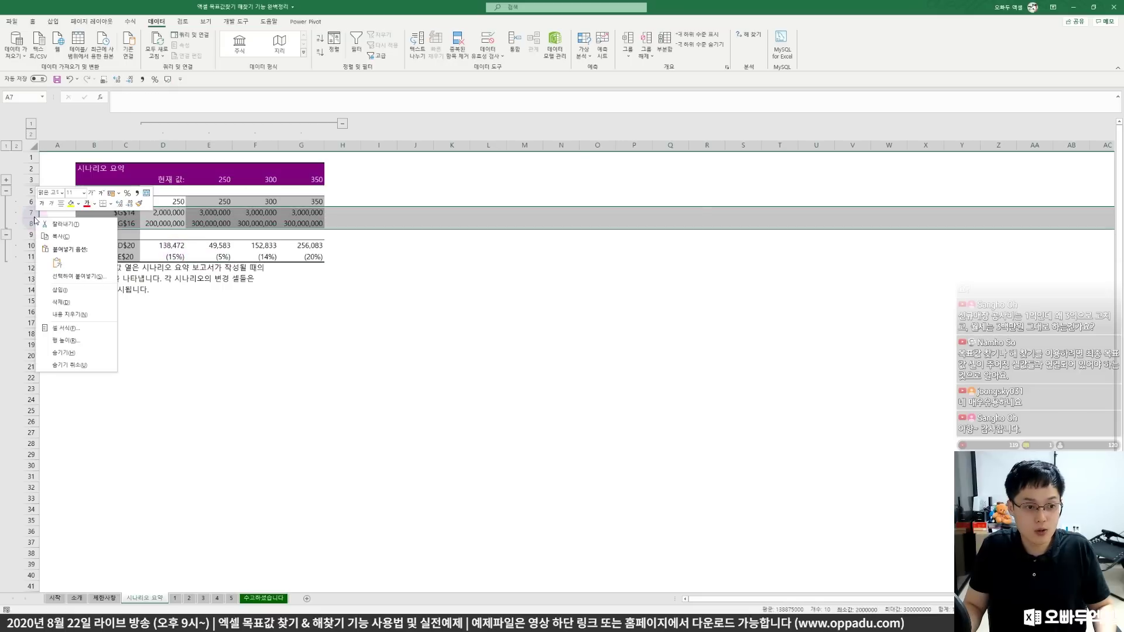
{"action": "left_click", "coordinate": [65, 354]}
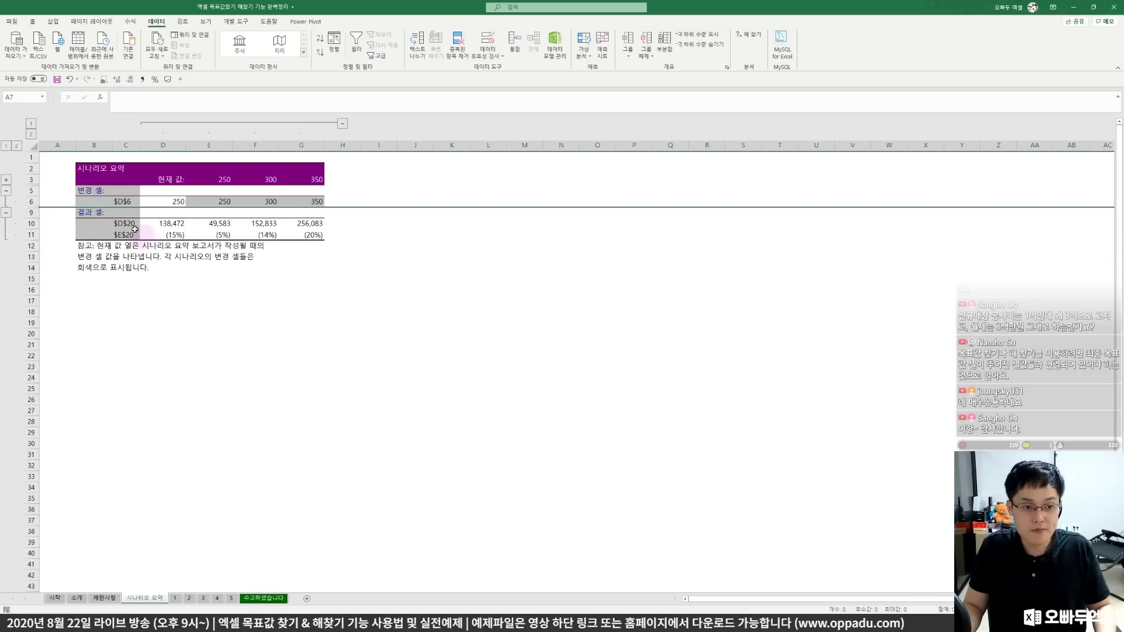
Replace the $D$6 label in the scenario summary with 판매잔수.
{"action": "left_click", "coordinate": [119, 202]}
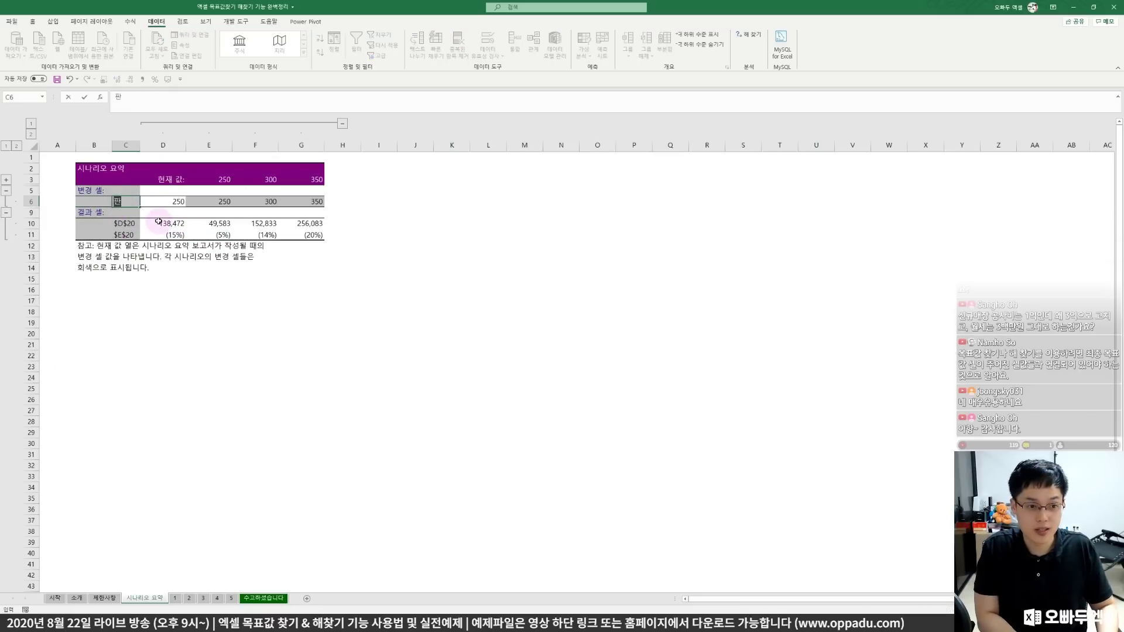
{"action": "type", "text": "매잔수"}
{"action": "key", "text": "Return"}
Rename the result labels in C10 and C11 of the scenario summary as 영업이익 and 영업이익률.
{"action": "scroll", "coordinate": [158, 221], "scroll_direction": "up", "scroll_amount": 3}
{"action": "left_click", "coordinate": [202, 266]}
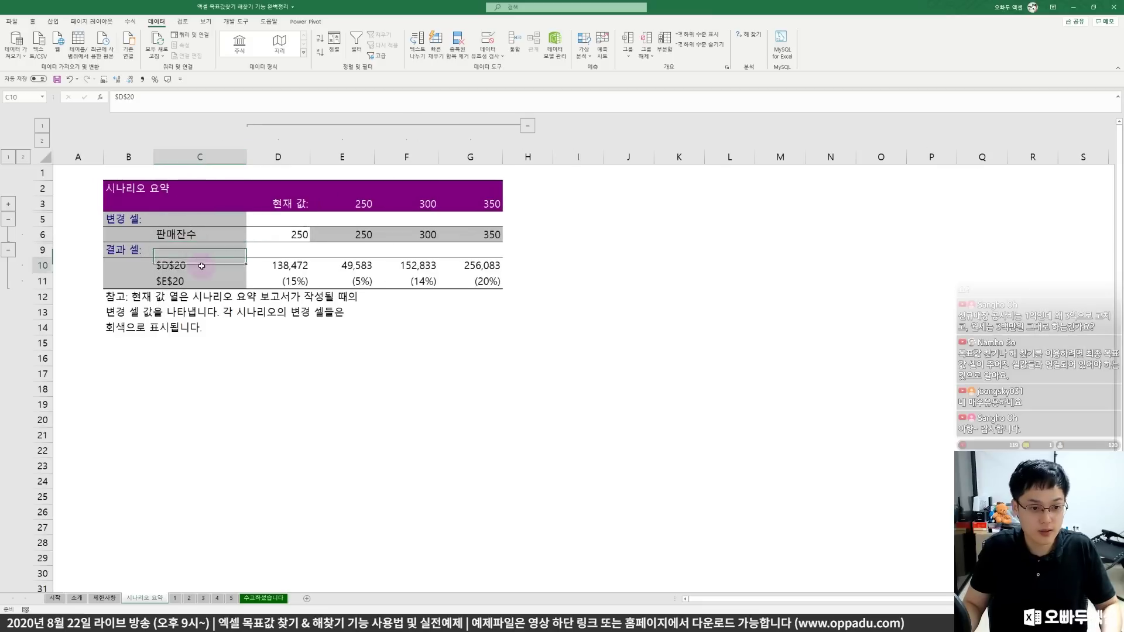
{"action": "type", "text": "영업이익"}
{"action": "key", "text": "Return"}
{"action": "type", "text": "영"}
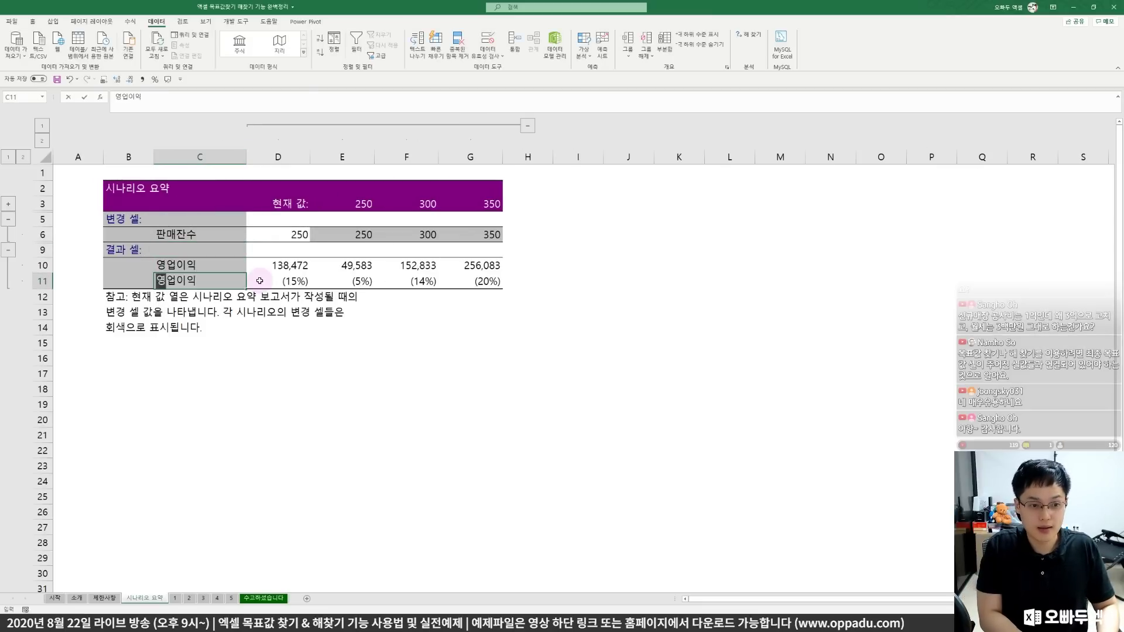
{"action": "type", "text": "업이이"}
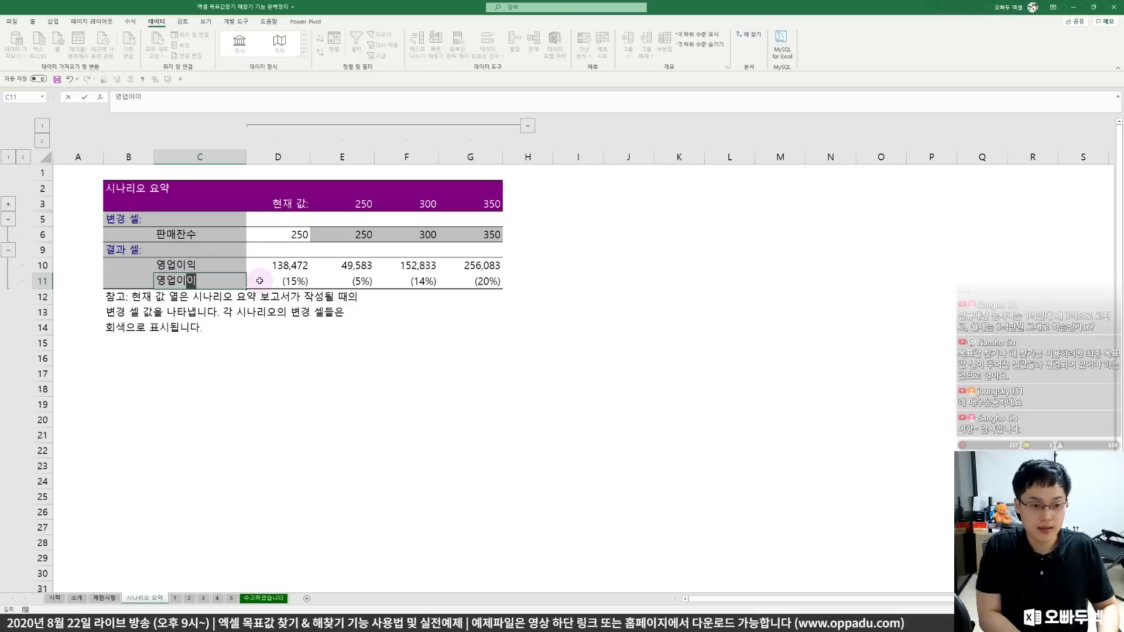
{"action": "type", "text": "익률"}
{"action": "key", "text": "Return"}
{"action": "key", "text": "Up"}
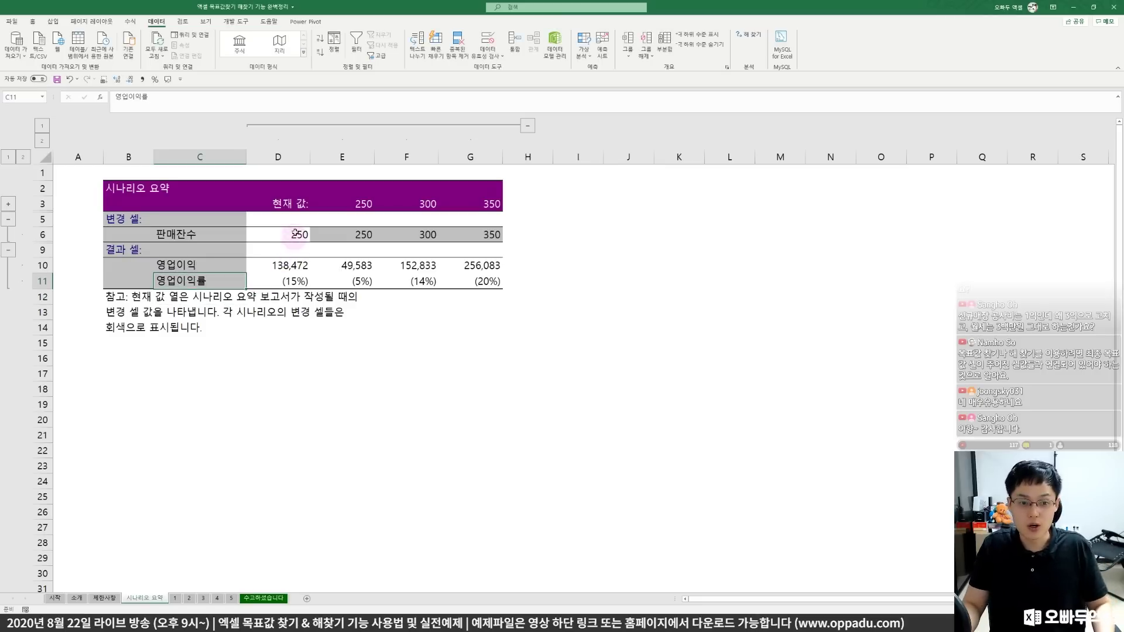
Compare the operating profit and profit rate across the 250, 300 and 350 scenarios.
{"action": "left_click_drag", "start_coordinate": [296, 204], "coordinate": [489, 205]}
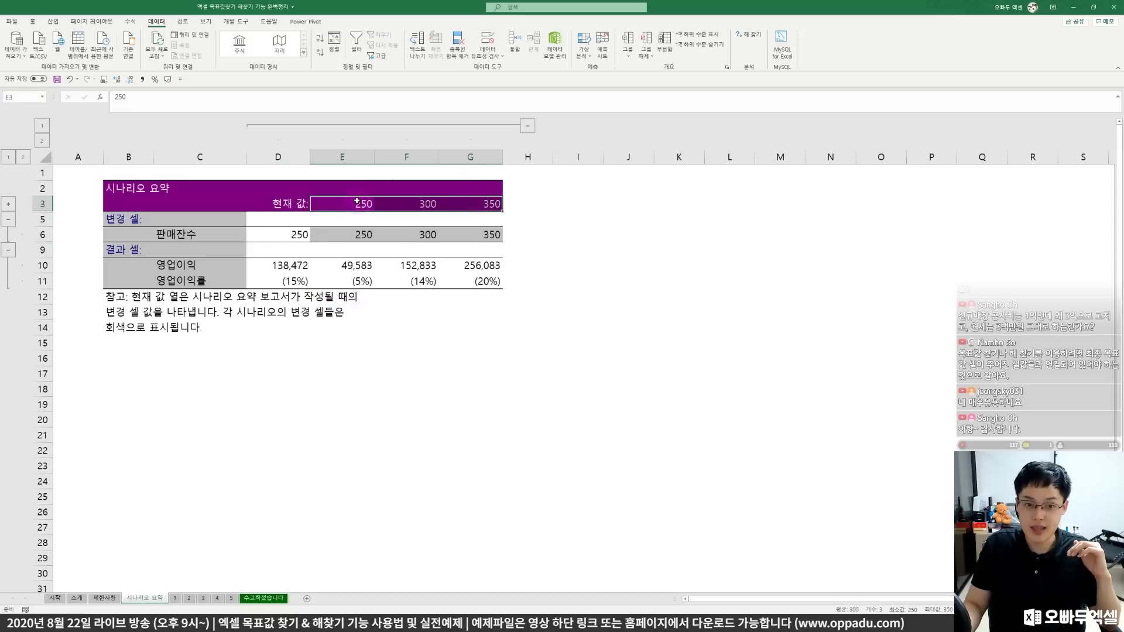
{"action": "left_click", "coordinate": [356, 203]}
{"action": "left_click", "coordinate": [426, 203]}
{"action": "left_click", "coordinate": [477, 204]}
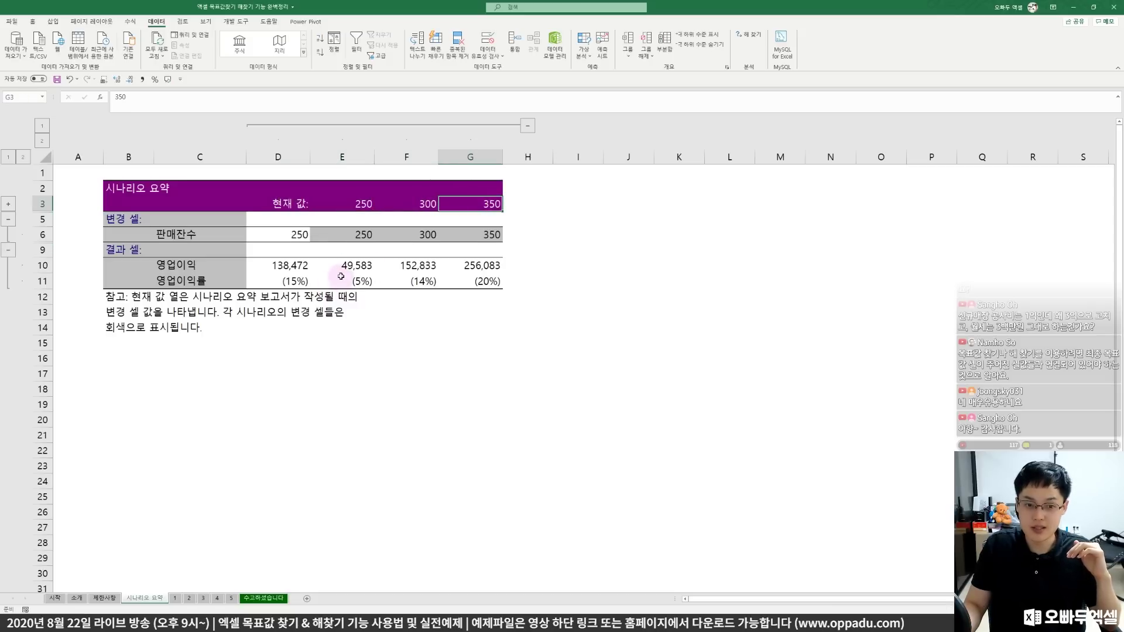
{"action": "left_click_drag", "start_coordinate": [340, 276], "coordinate": [486, 275]}
{"action": "left_click", "coordinate": [484, 268]}
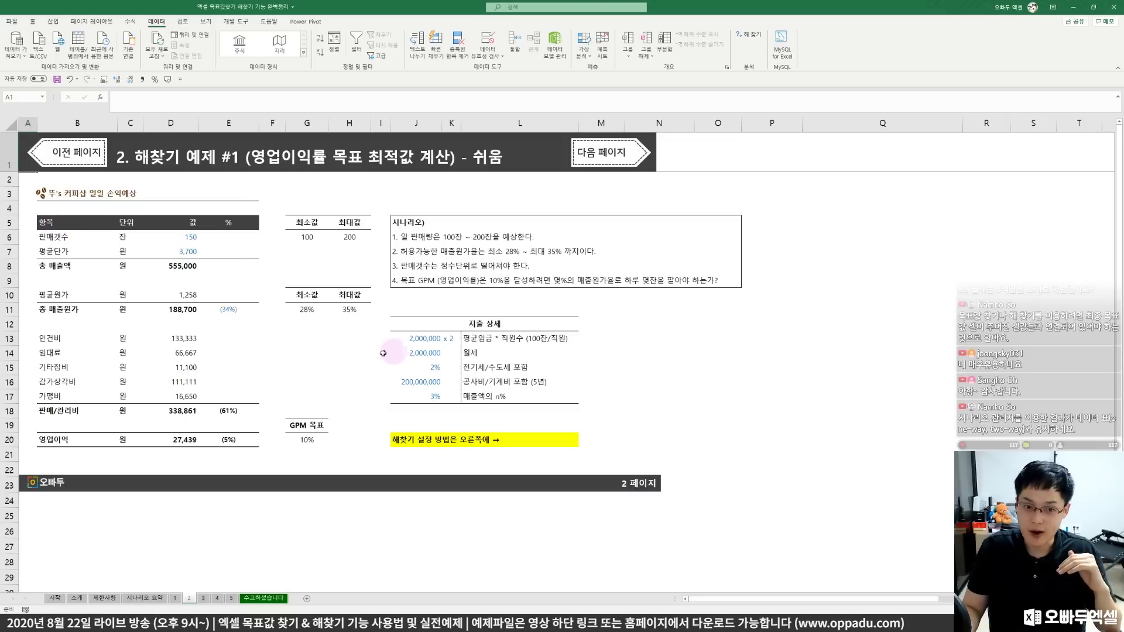
On sheet 2, examine the operating profit rate (E20) and the GPM target (G20) of the first Solver example.
{"action": "left_click", "coordinate": [299, 350]}
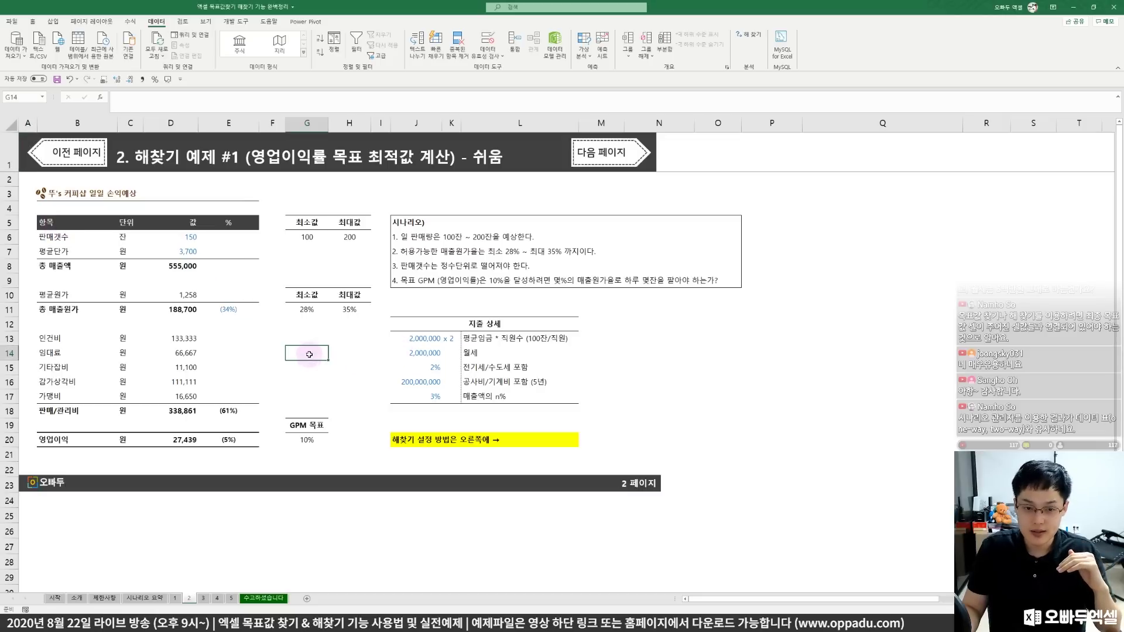
{"action": "left_click", "coordinate": [246, 440]}
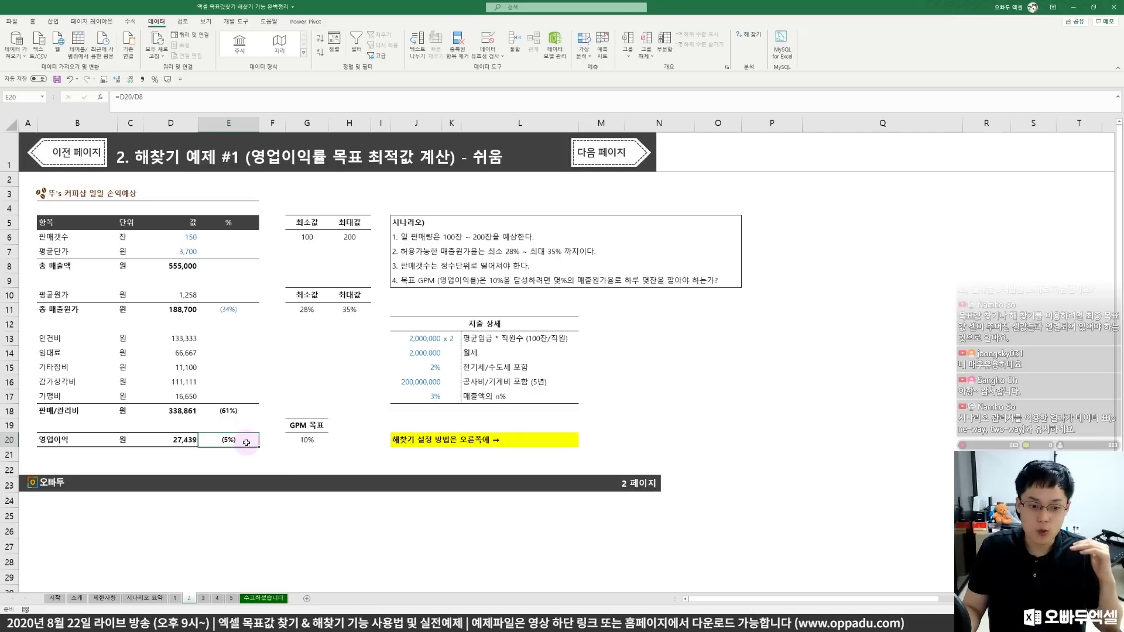
{"action": "left_click", "coordinate": [294, 439]}
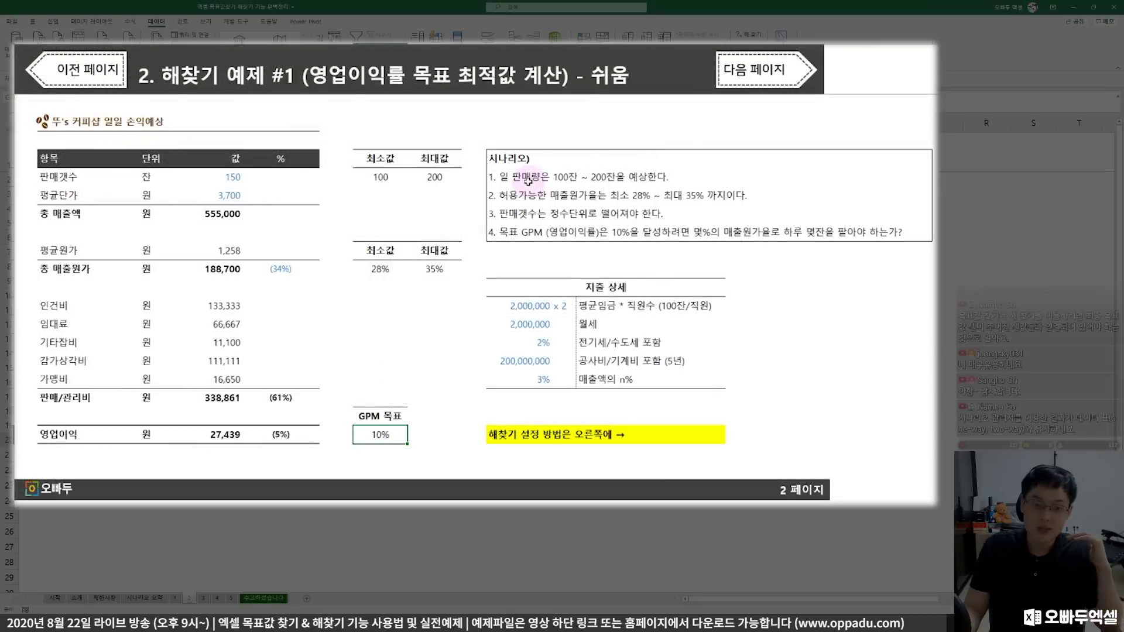
Review the scenario conditions for daily cup sales, the cost-rate minimum and maximum, and the whole-number requirement.
{"action": "left_click", "coordinate": [424, 237]}
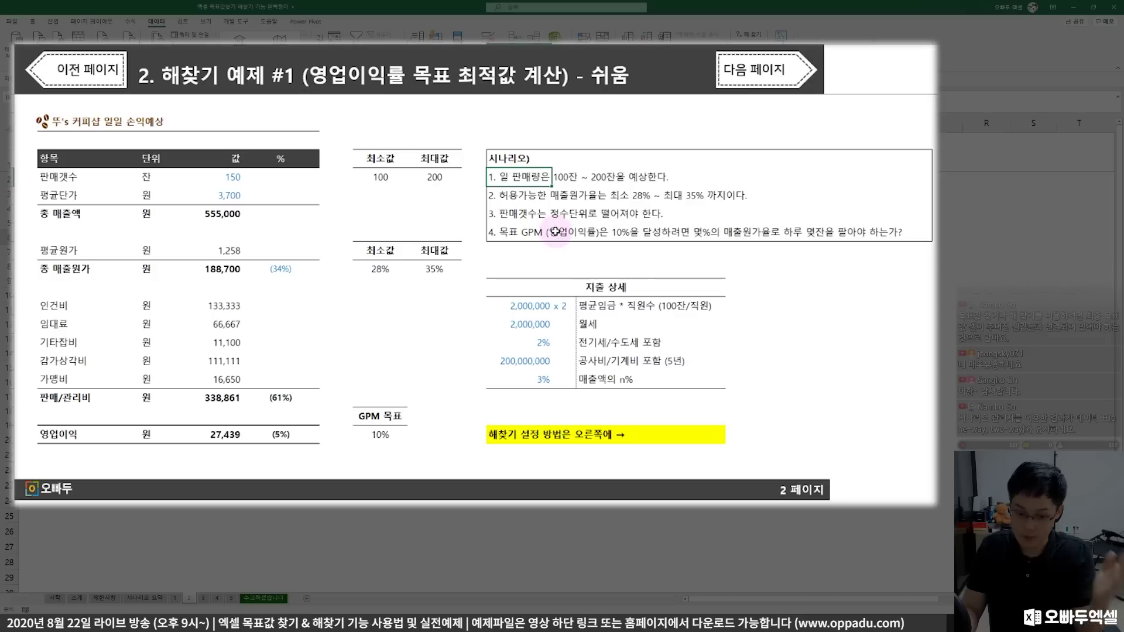
{"action": "left_click", "coordinate": [512, 199]}
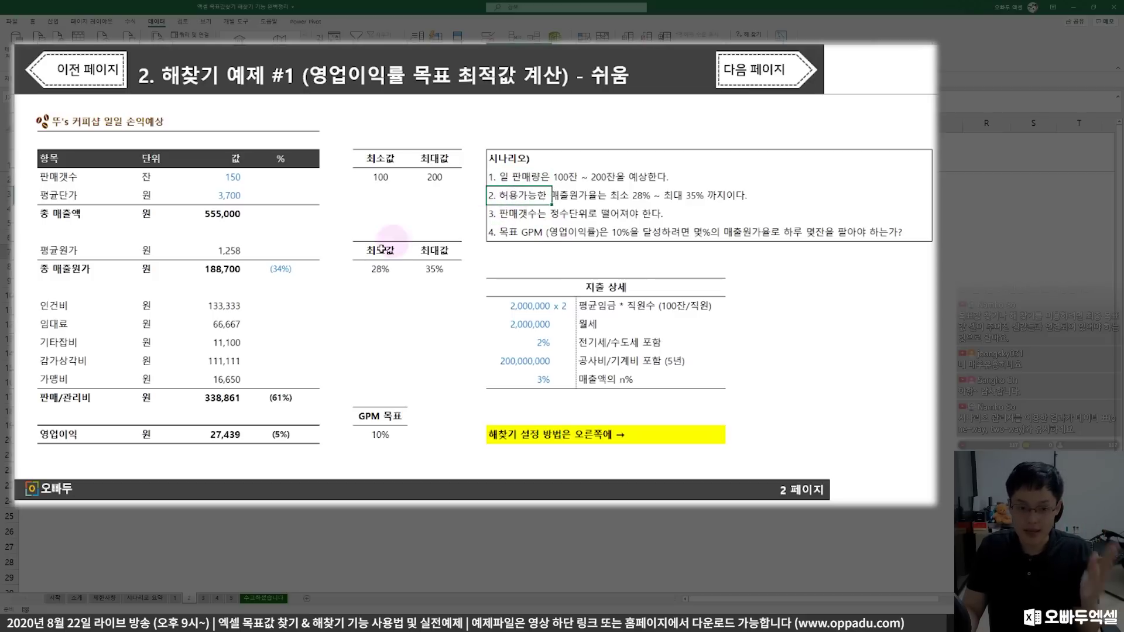
{"action": "left_click", "coordinate": [383, 268]}
{"action": "left_click", "coordinate": [441, 265]}
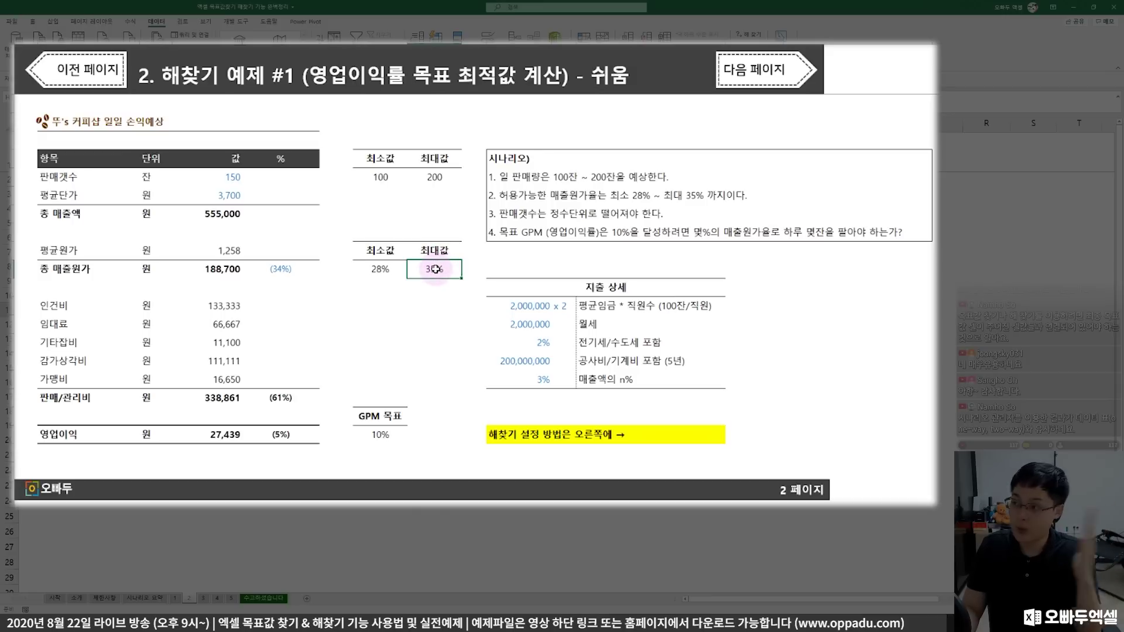
{"action": "left_click", "coordinate": [502, 213]}
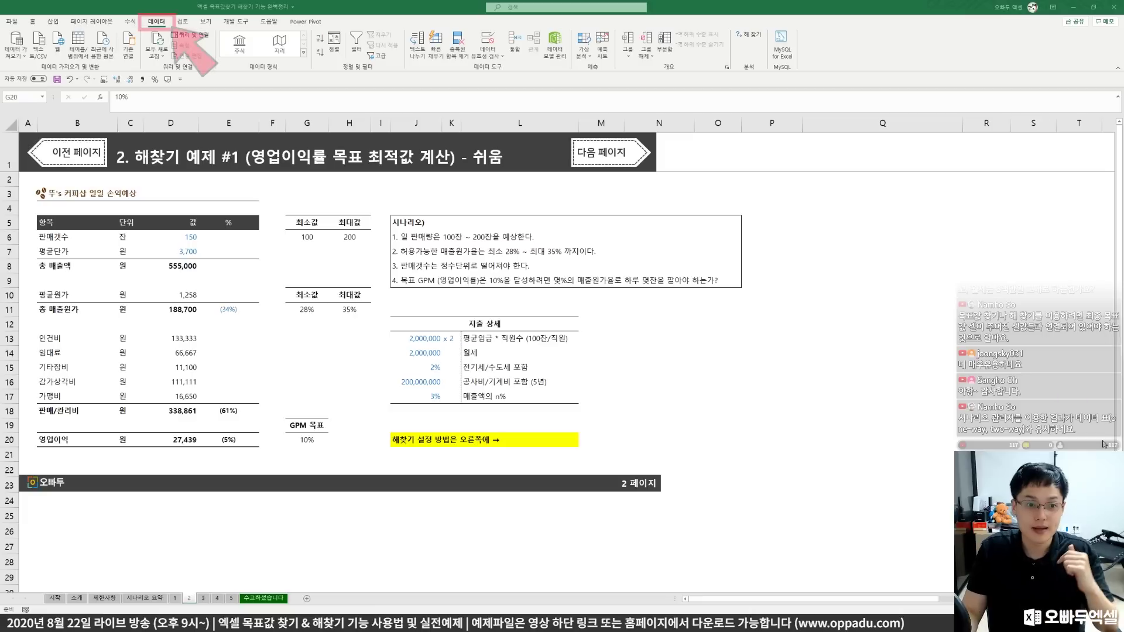
Open Solver and set the operating profit rate in E20 as the objective with a target value of 10%.
{"action": "left_click", "coordinate": [158, 24]}
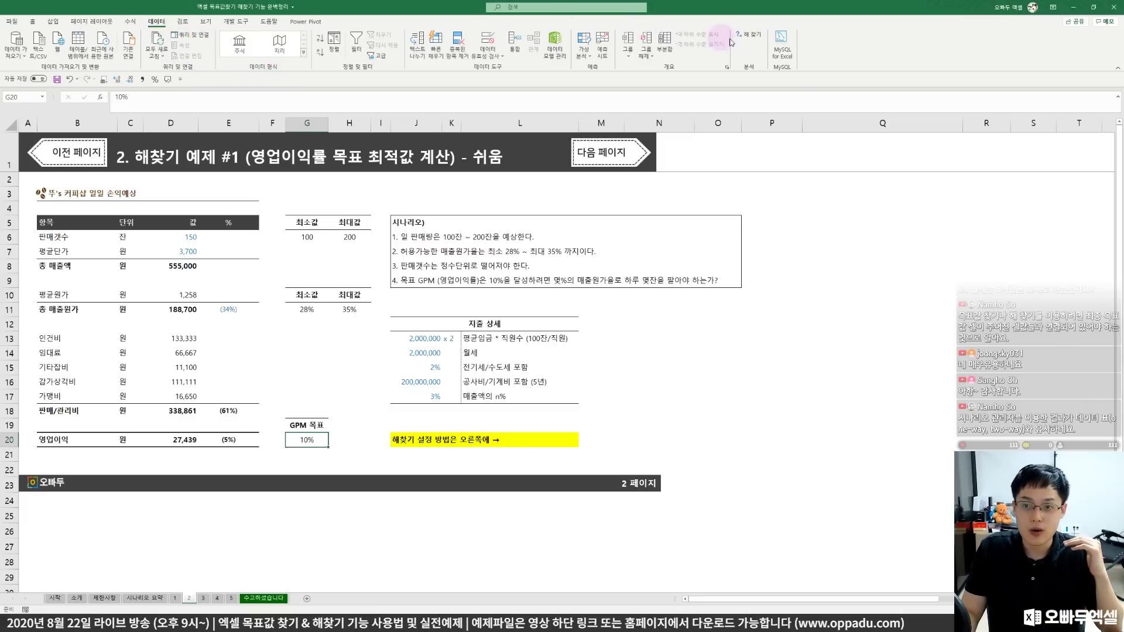
{"action": "left_click", "coordinate": [748, 34]}
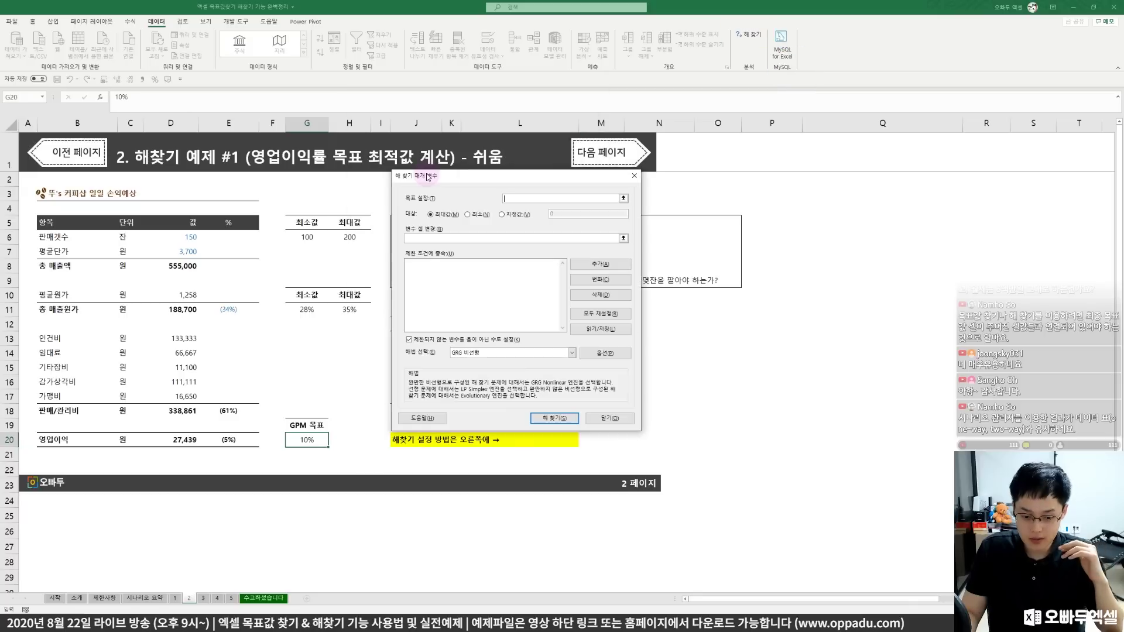
{"action": "left_click_drag", "start_coordinate": [425, 179], "coordinate": [402, 201]}
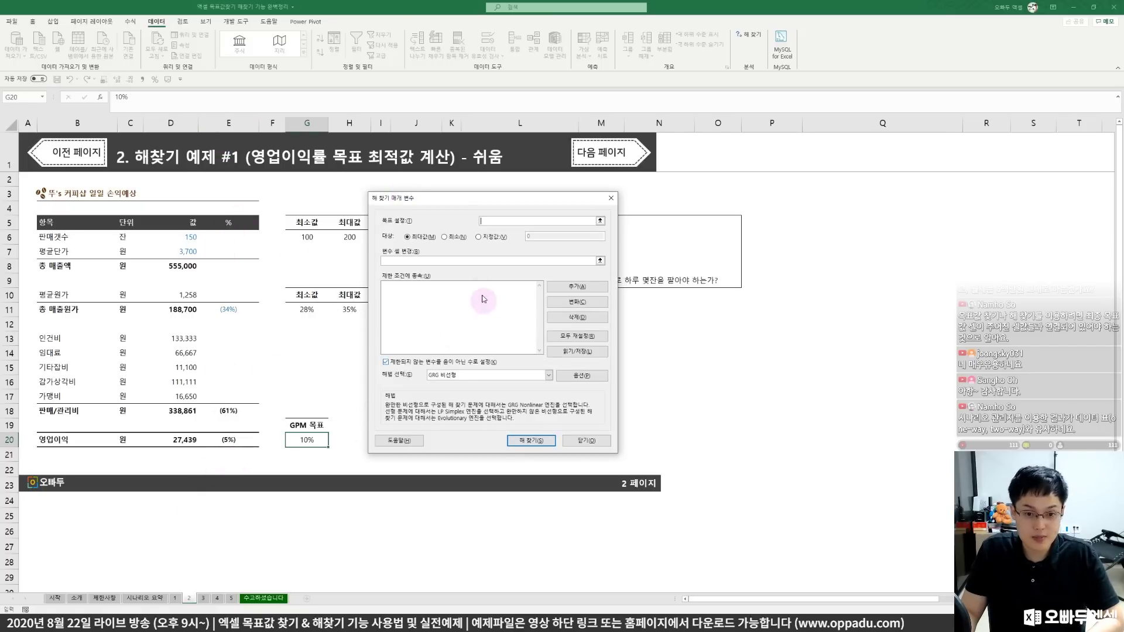
{"action": "left_click", "coordinate": [241, 440]}
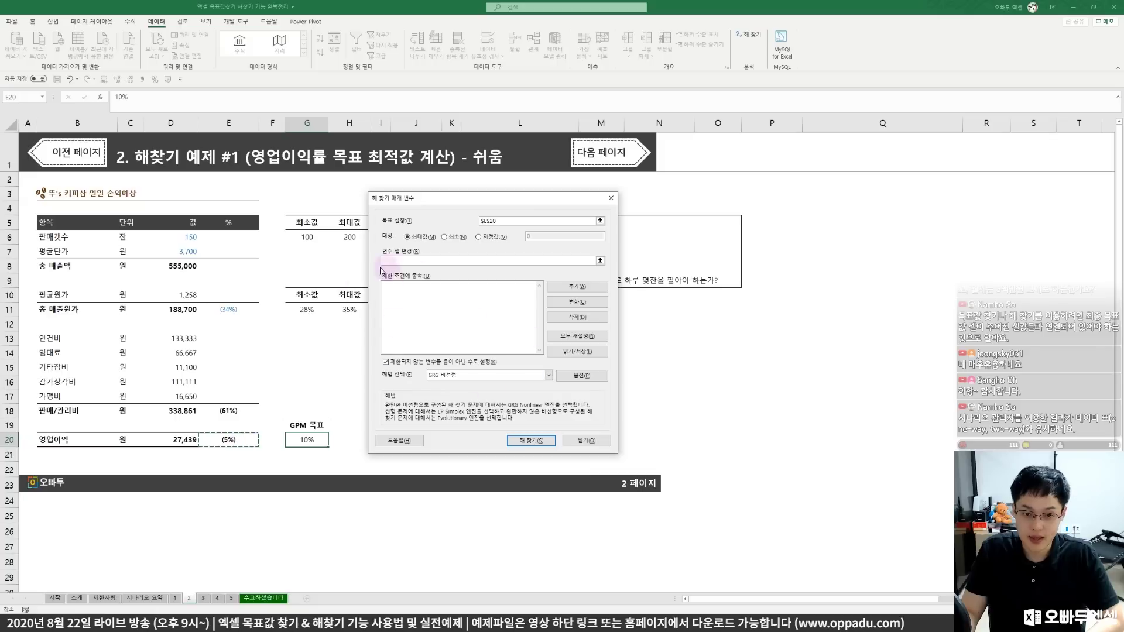
{"action": "left_click", "coordinate": [493, 237]}
{"action": "double_click", "coordinate": [536, 237]}
{"action": "type", "text": "10"}
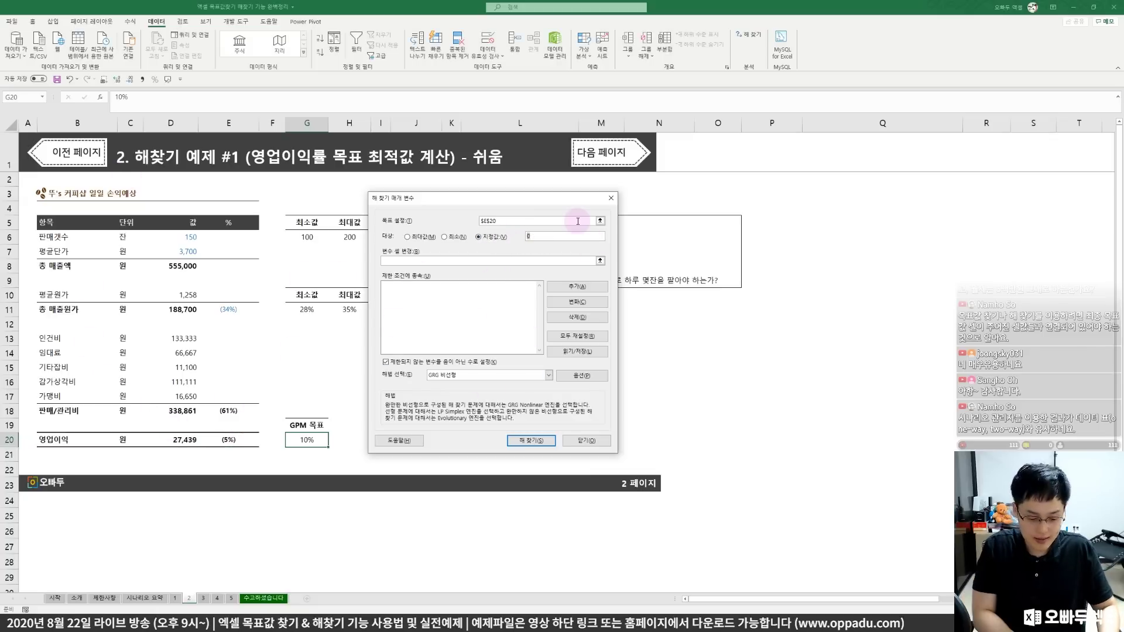
{"action": "type", "text": "%"}
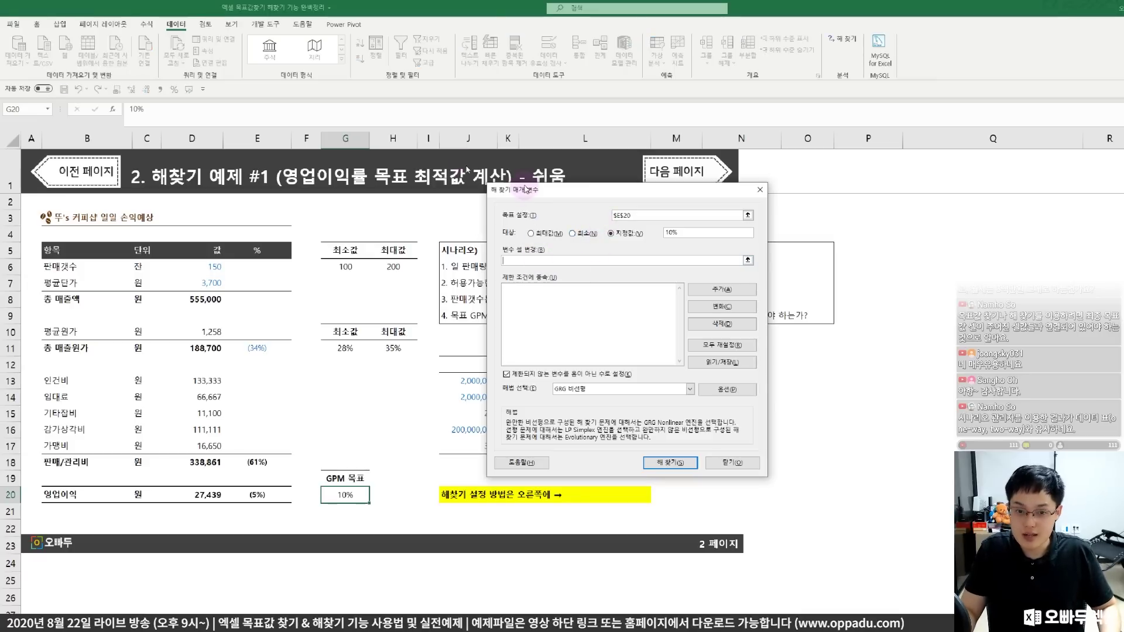
Set the cups sold in D6 and the cost rate in E11 as Solver's variable cells.
{"action": "left_click_drag", "start_coordinate": [525, 190], "coordinate": [619, 182]}
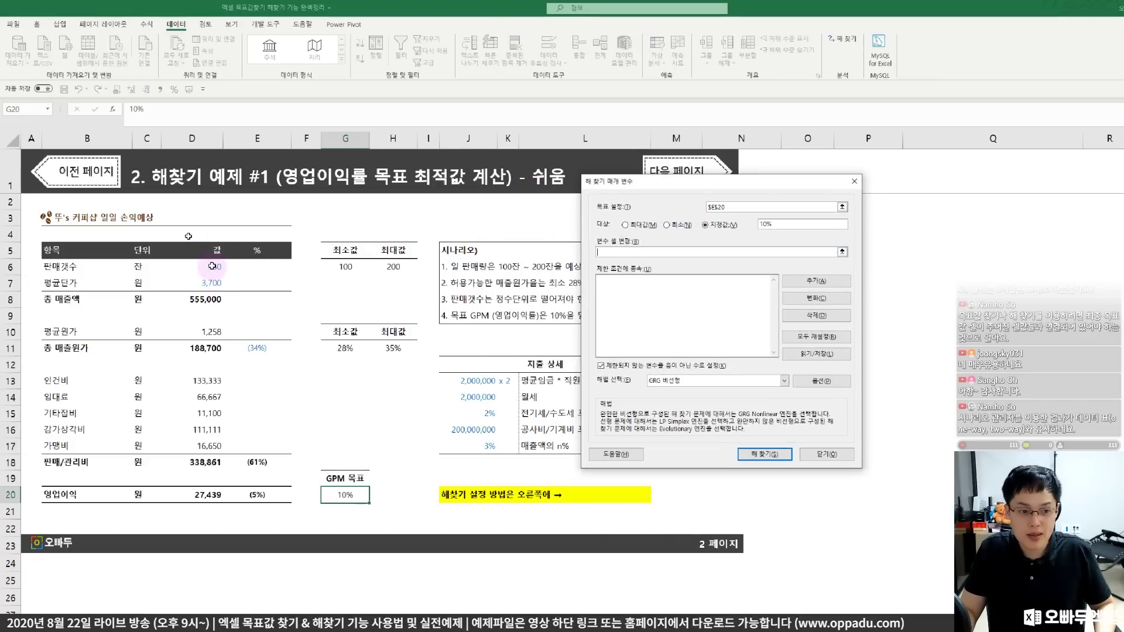
{"action": "left_click", "coordinate": [212, 266]}
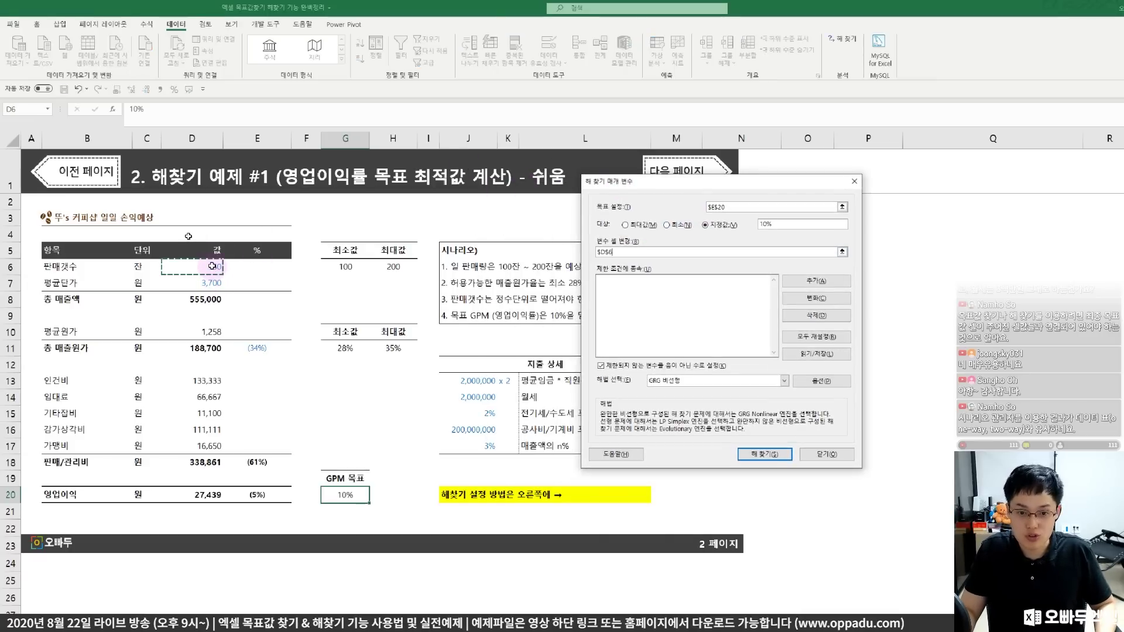
{"action": "left_click", "coordinate": [256, 349], "text": "ctrl"}
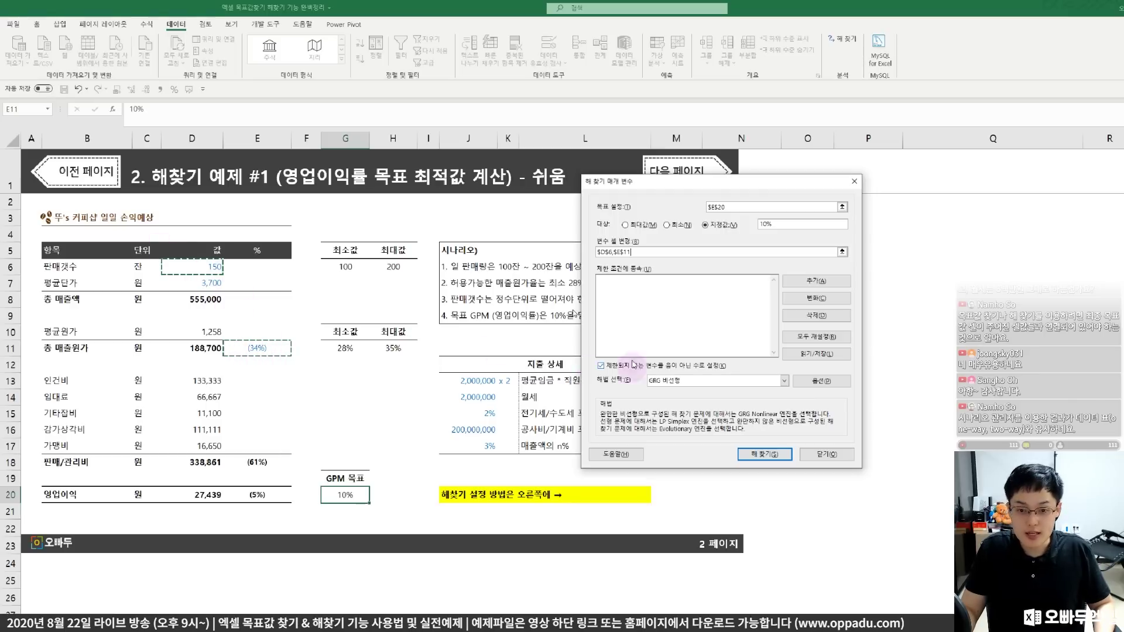
Add a Solver constraint that keeps the cups sold in D6 at >= 100.
{"action": "left_click", "coordinate": [652, 323]}
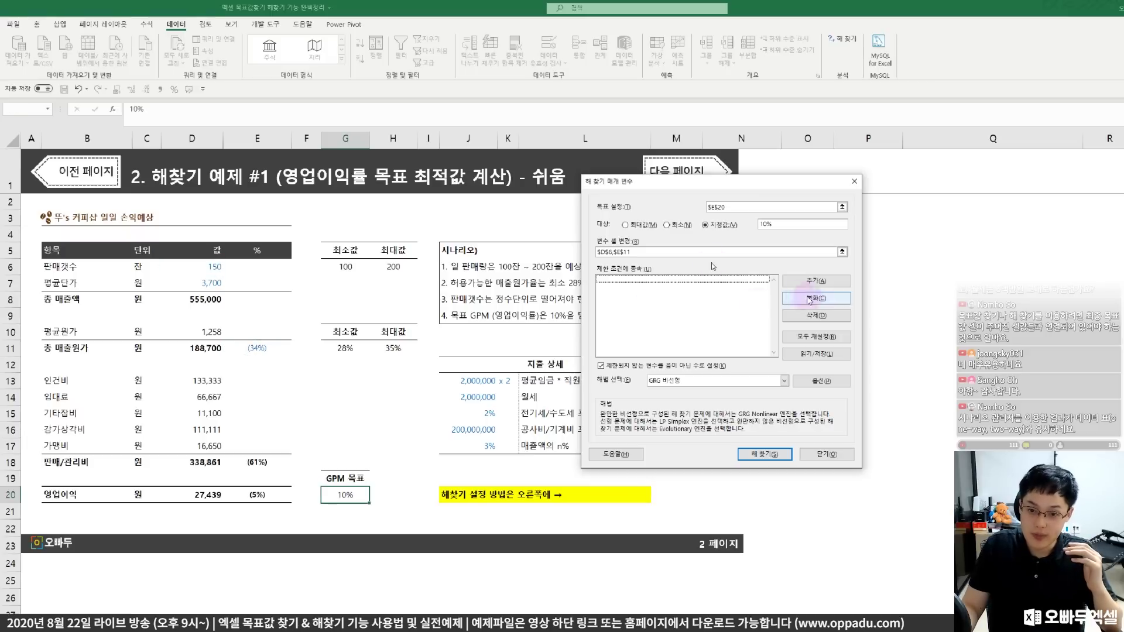
{"action": "left_click", "coordinate": [815, 280]}
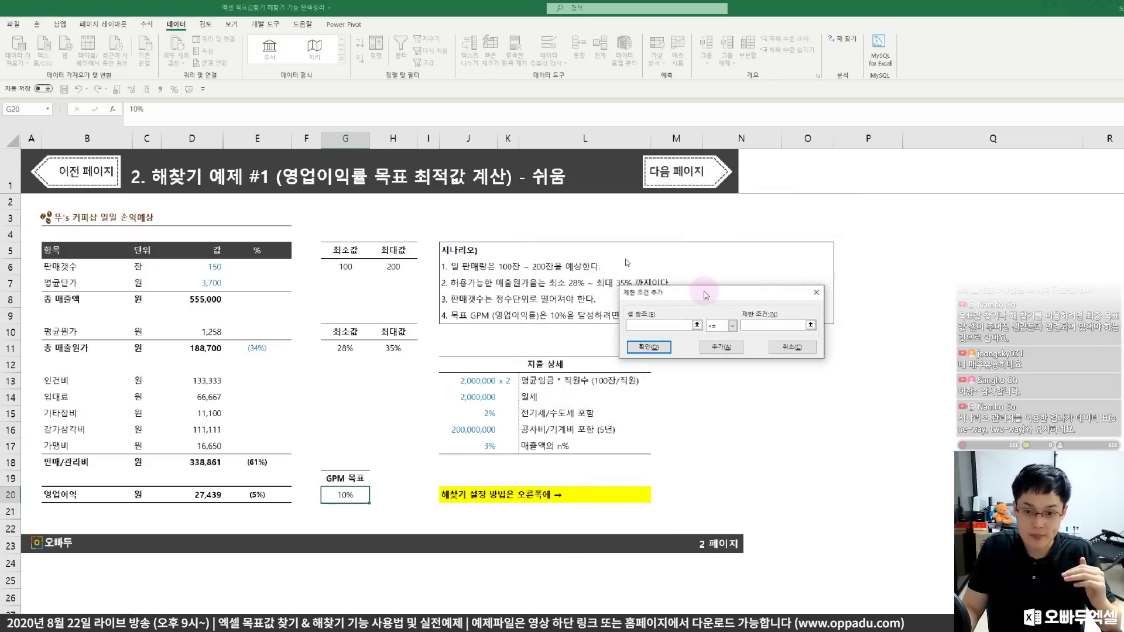
{"action": "left_click_drag", "start_coordinate": [699, 297], "coordinate": [515, 345]}
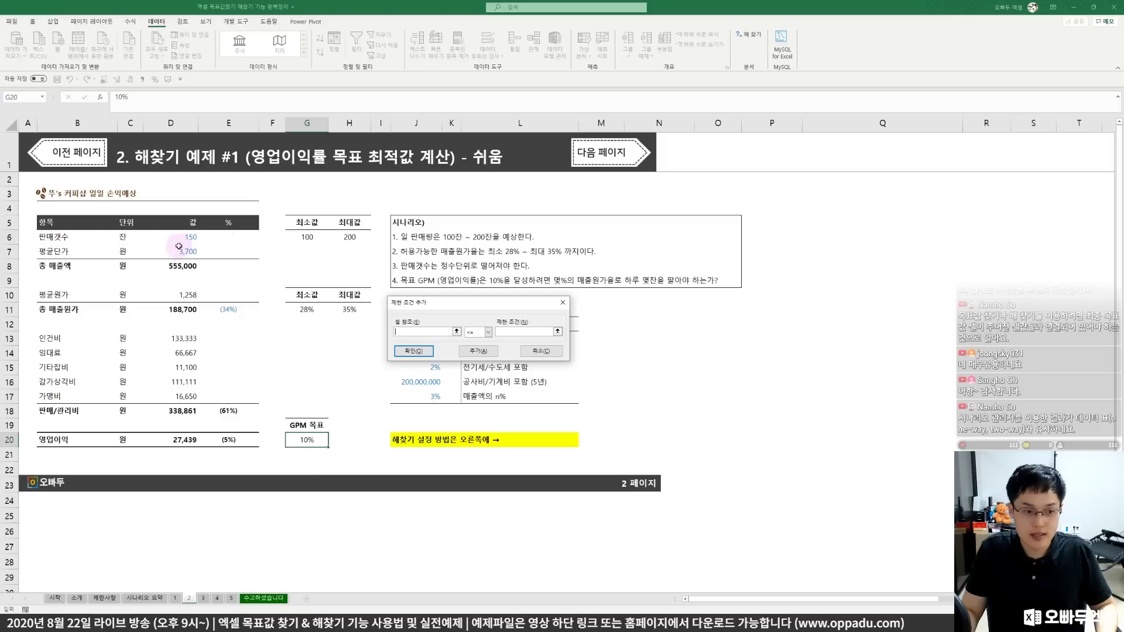
{"action": "left_click", "coordinate": [203, 270]}
{"action": "left_click", "coordinate": [477, 332]}
{"action": "left_click", "coordinate": [474, 357]}
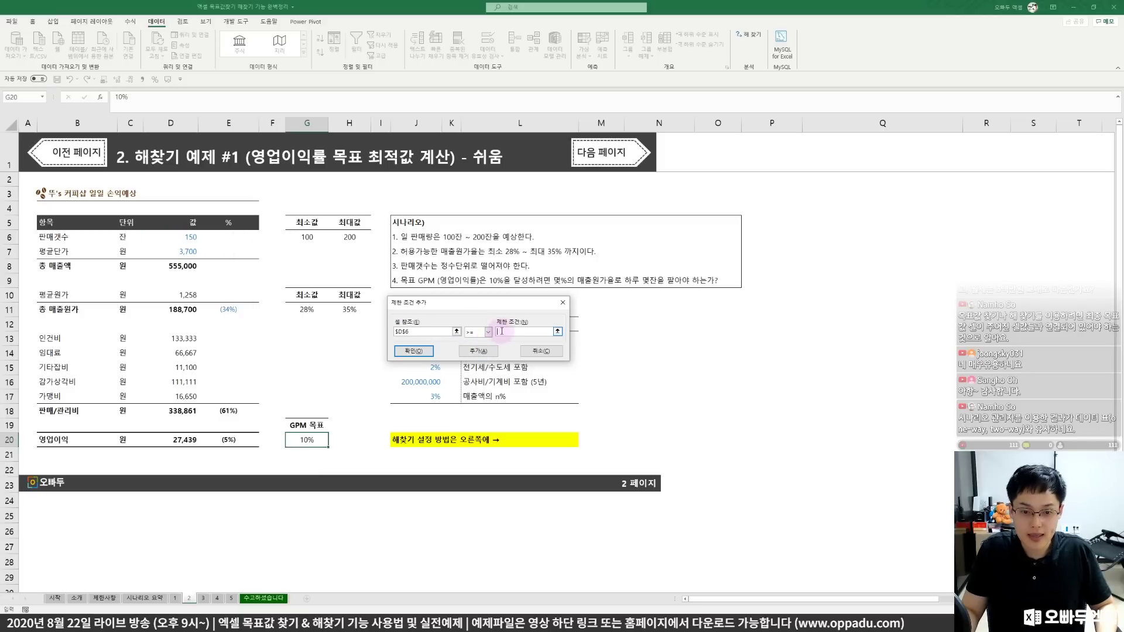
{"action": "left_click", "coordinate": [512, 331]}
{"action": "type", "text": "100"}
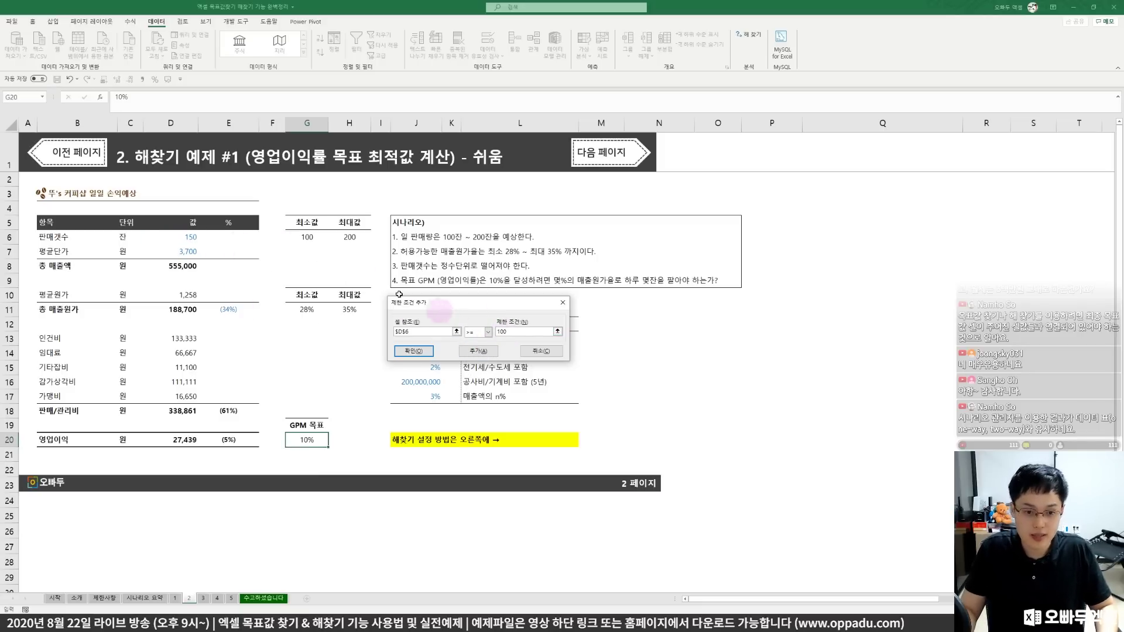
{"action": "left_click", "coordinate": [479, 351]}
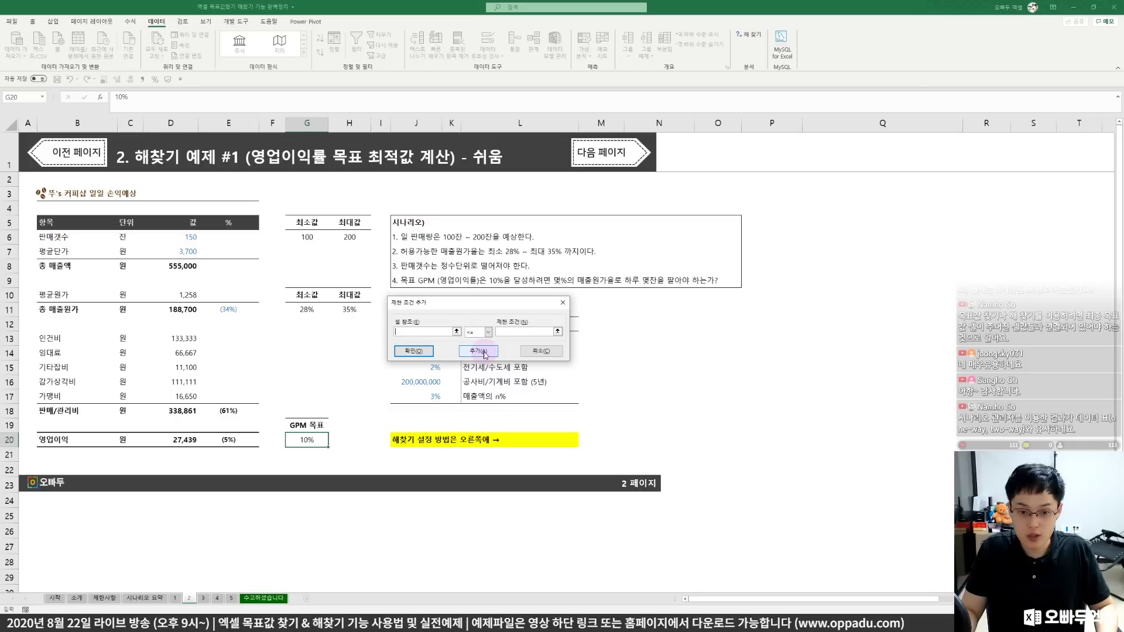
Add a constraint limiting the cups sold in D6 to <= 200.
{"action": "left_click", "coordinate": [186, 237]}
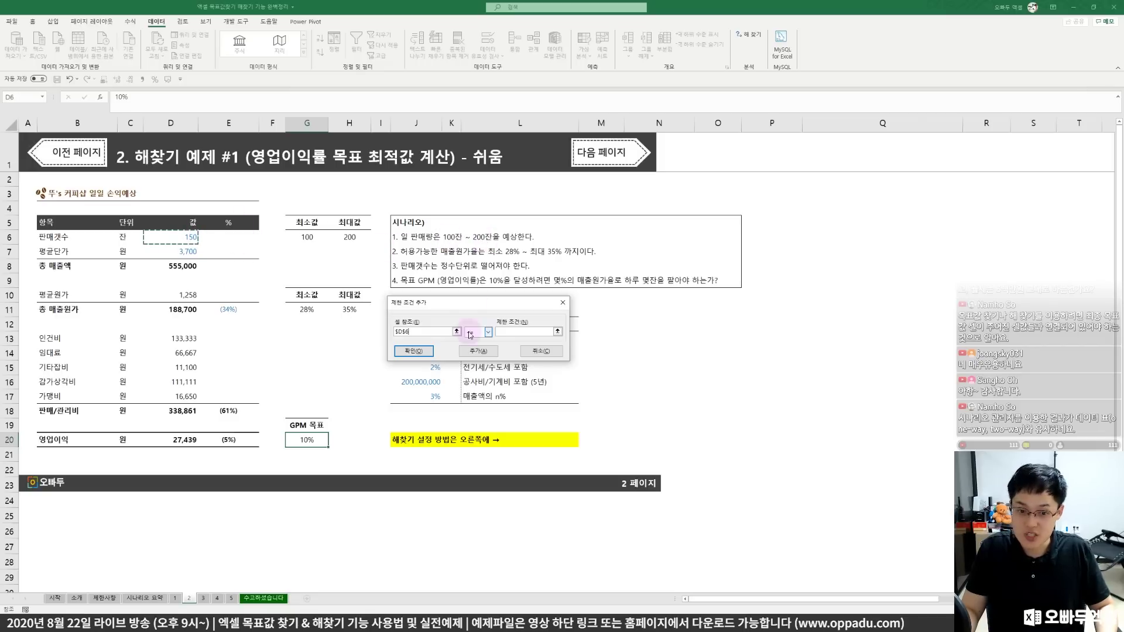
{"action": "left_click", "coordinate": [514, 331]}
{"action": "type", "text": "2"}
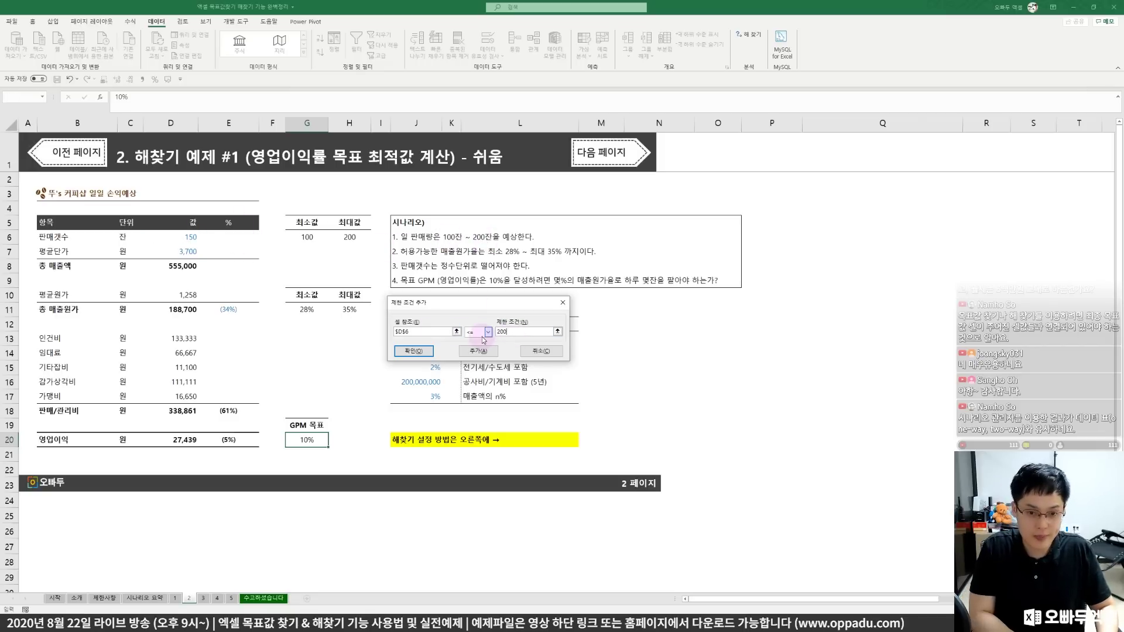
{"action": "type", "text": "00"}
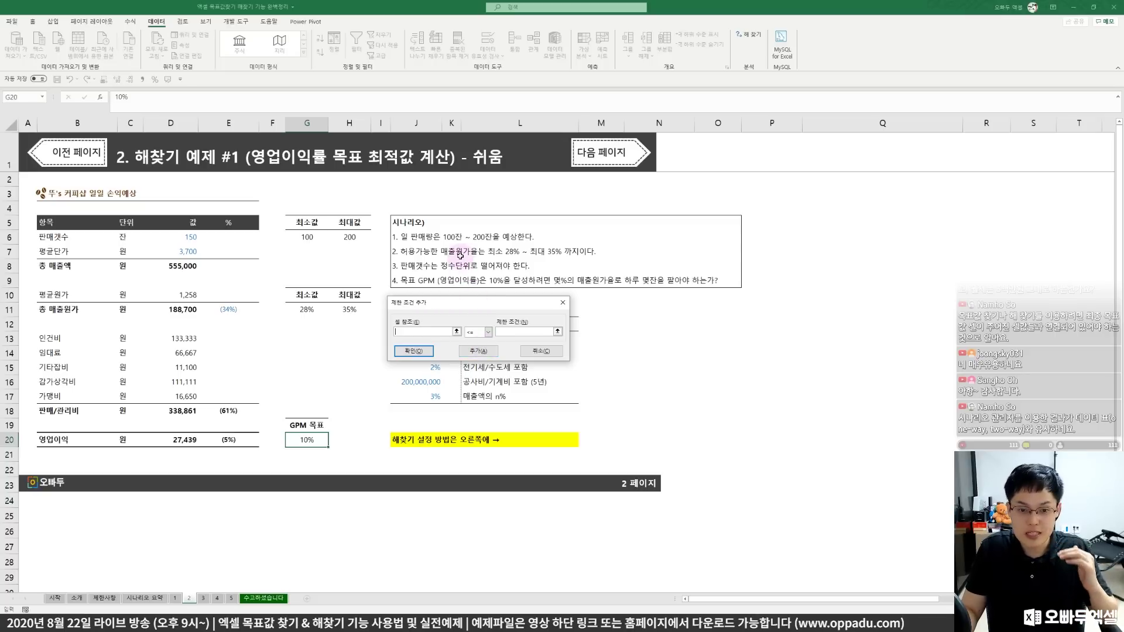
Add a constraint that keeps the cost rate in E11 at >= 28%.
{"action": "left_click", "coordinate": [228, 309]}
{"action": "left_click", "coordinate": [489, 331]}
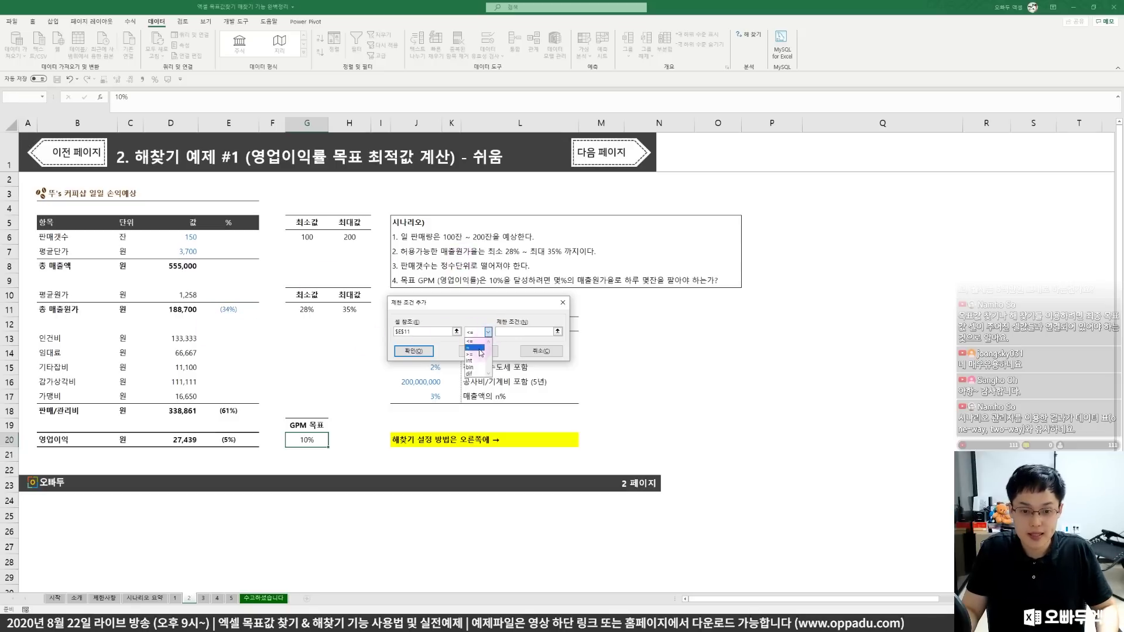
{"action": "left_click", "coordinate": [475, 355]}
{"action": "left_click", "coordinate": [517, 331]}
{"action": "type", "text": "28%"}
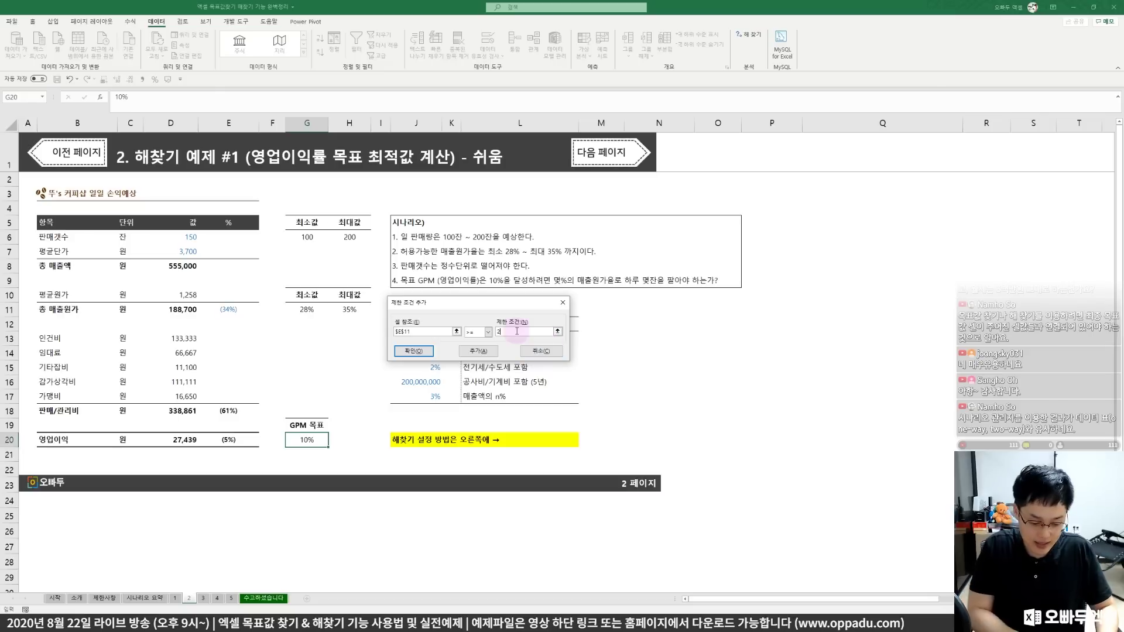
{"action": "left_click", "coordinate": [487, 351]}
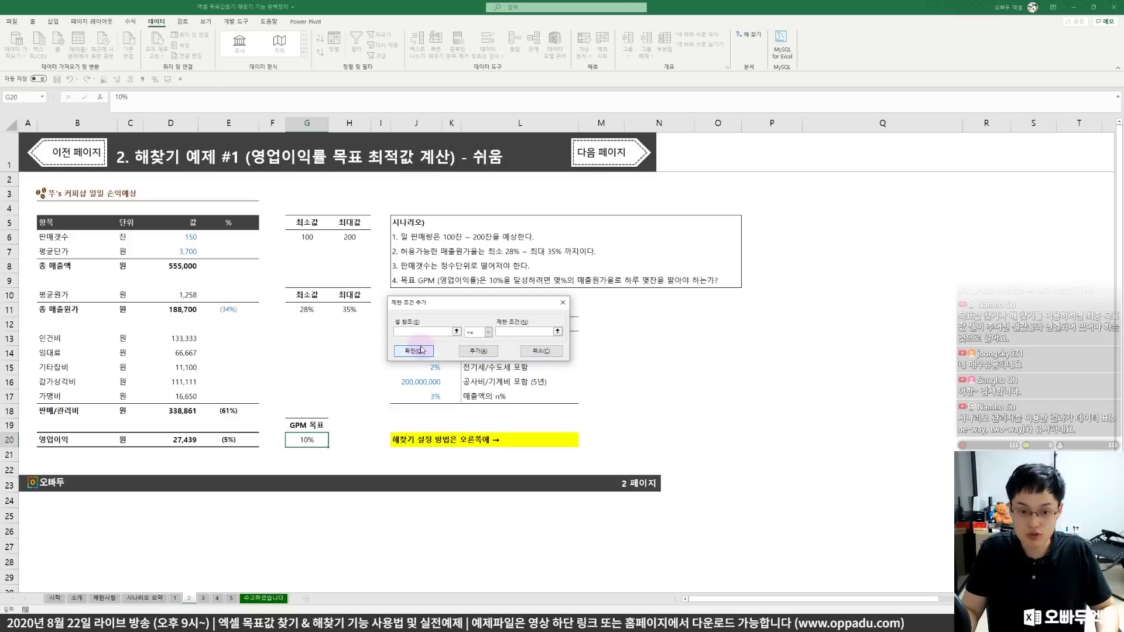
Add a constraint limiting the cost rate in E11 to <= 35%.
{"action": "left_click", "coordinate": [237, 310]}
{"action": "left_click", "coordinate": [516, 332]}
{"action": "type", "text": "35%"}
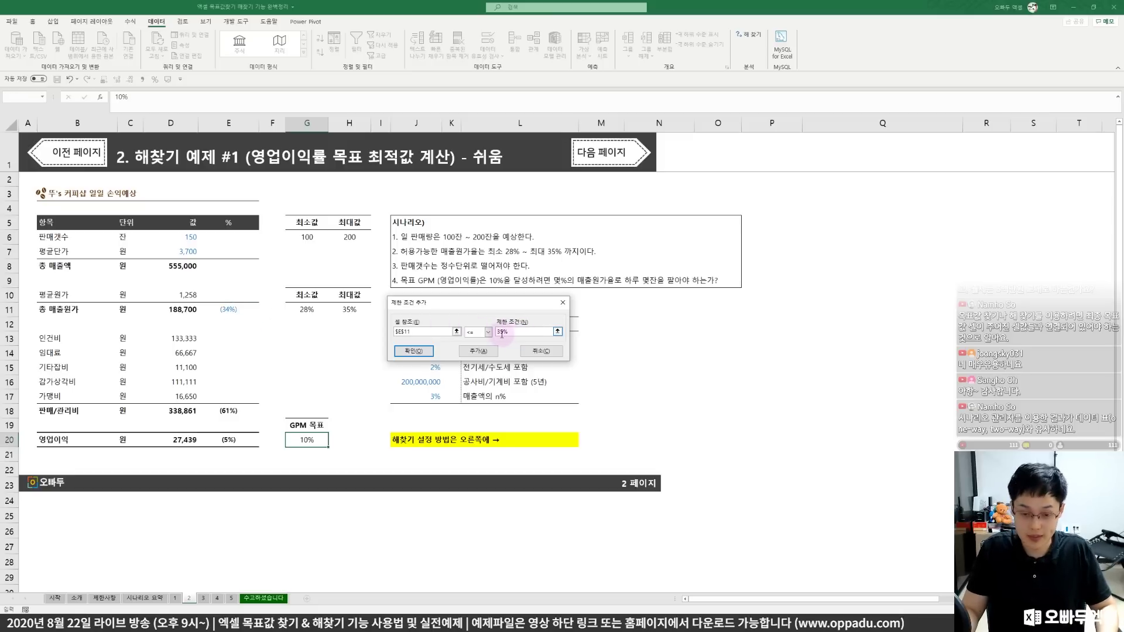
{"action": "left_click", "coordinate": [494, 351]}
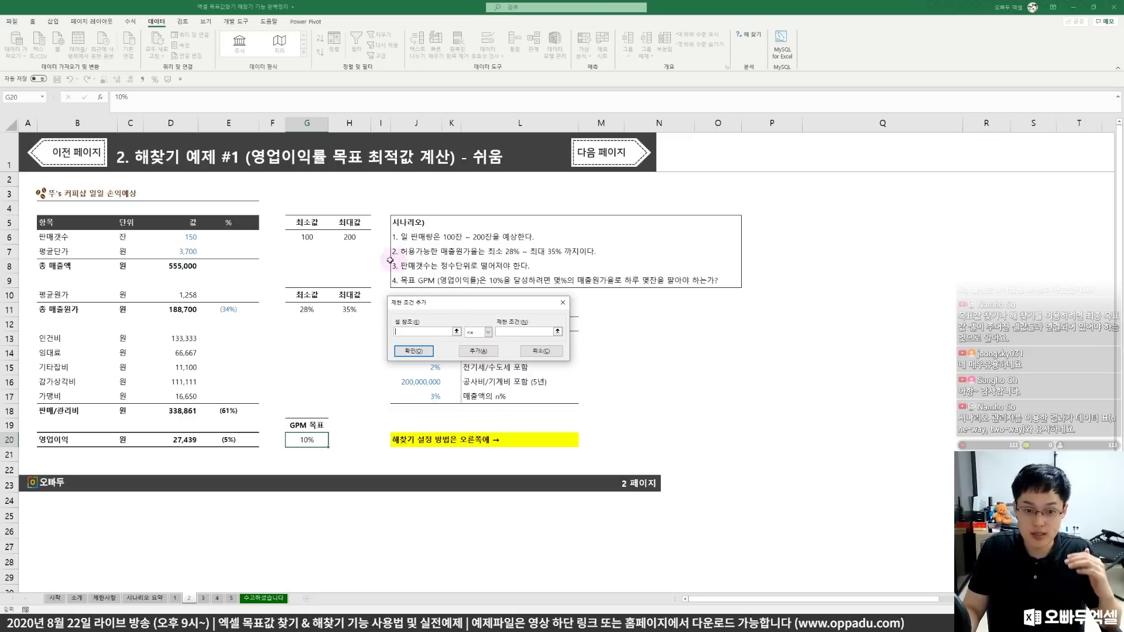
Add an int constraint on the cups sold in D6 and finish adding constraints.
{"action": "left_click", "coordinate": [191, 236]}
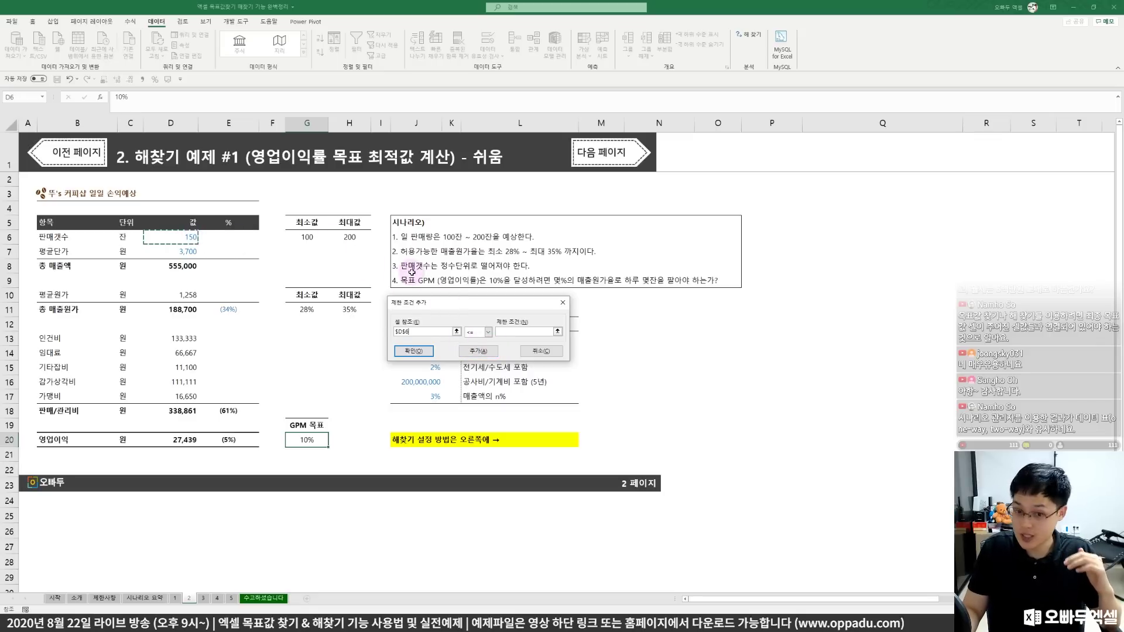
{"action": "left_click", "coordinate": [489, 332]}
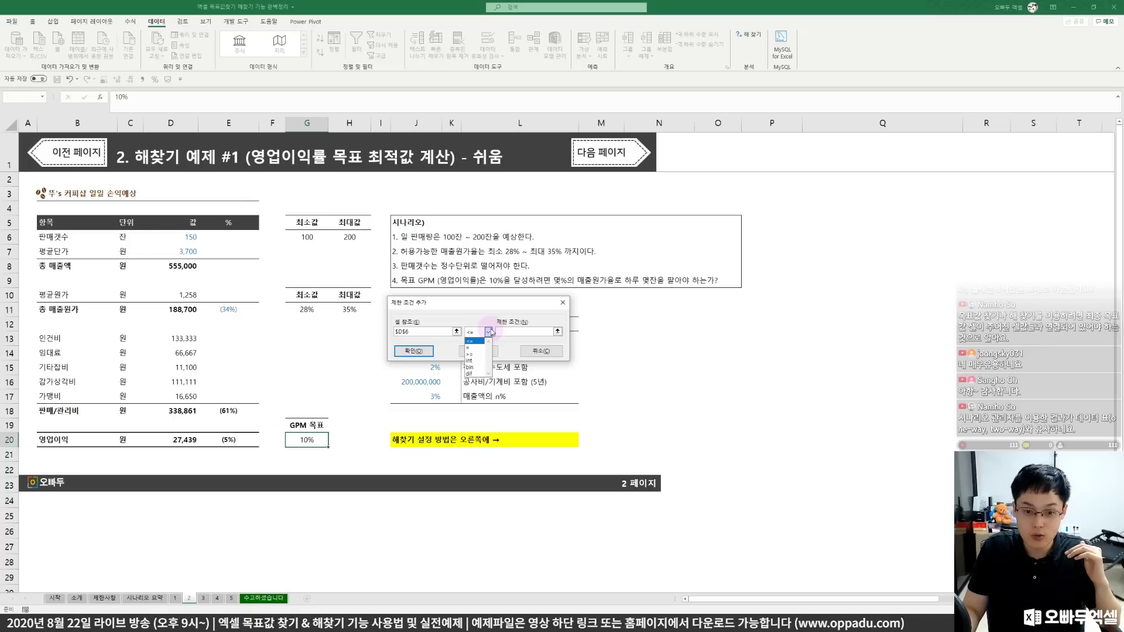
{"action": "left_click", "coordinate": [477, 361]}
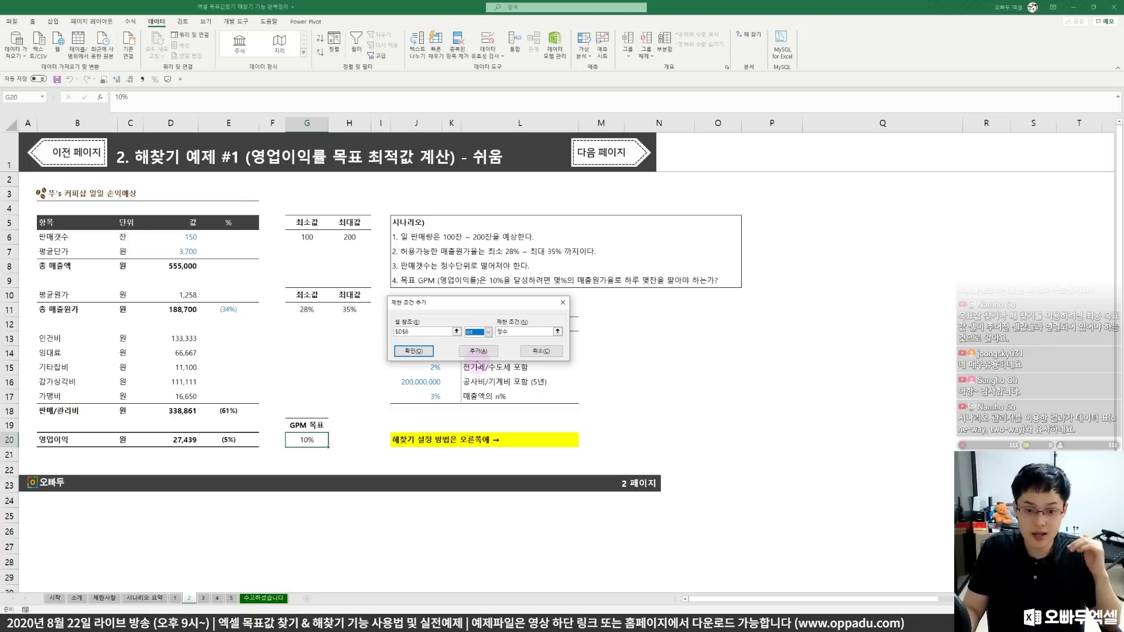
{"action": "left_click", "coordinate": [425, 354]}
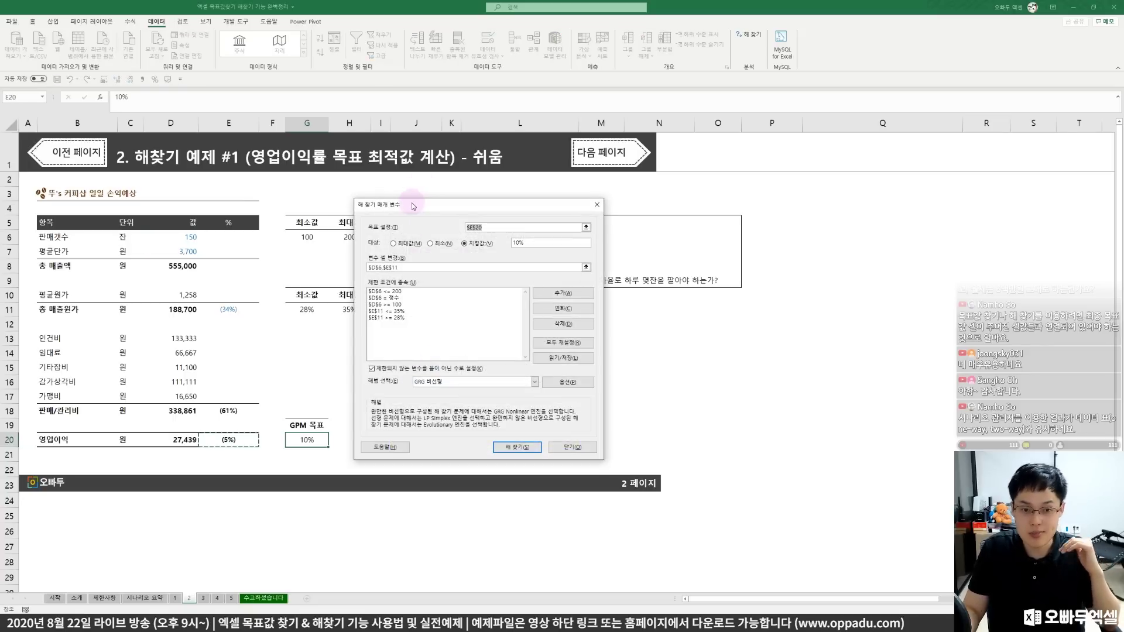
Review each D6 and E11 constraint in the Solver parameters against the scenario conditions.
{"action": "left_click_drag", "start_coordinate": [410, 192], "coordinate": [763, 176]}
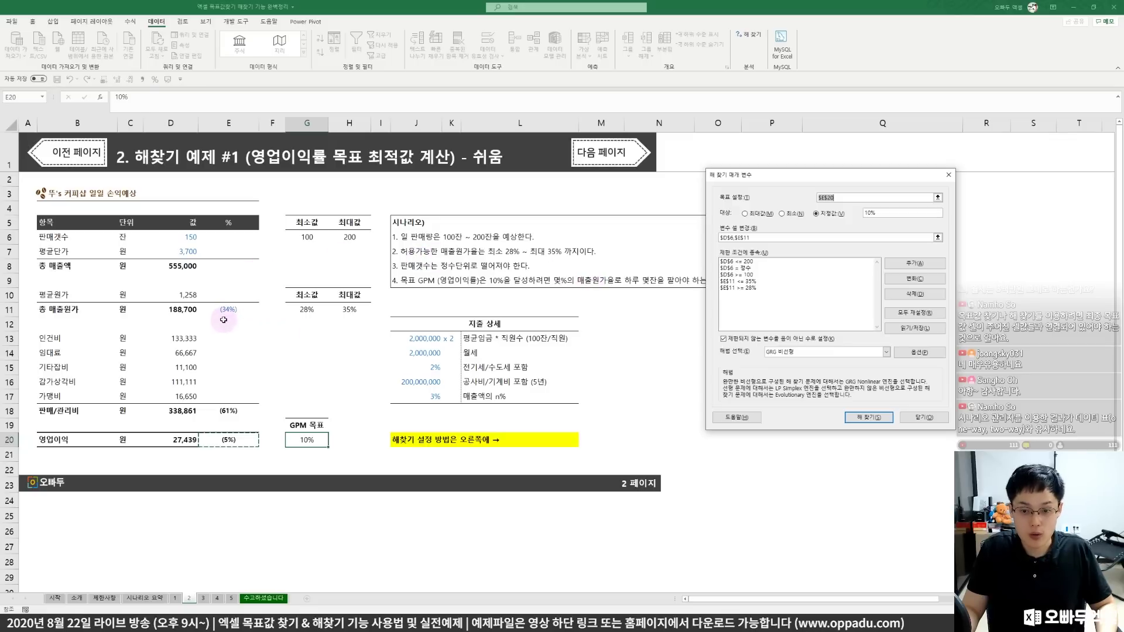
{"action": "left_click", "coordinate": [747, 288]}
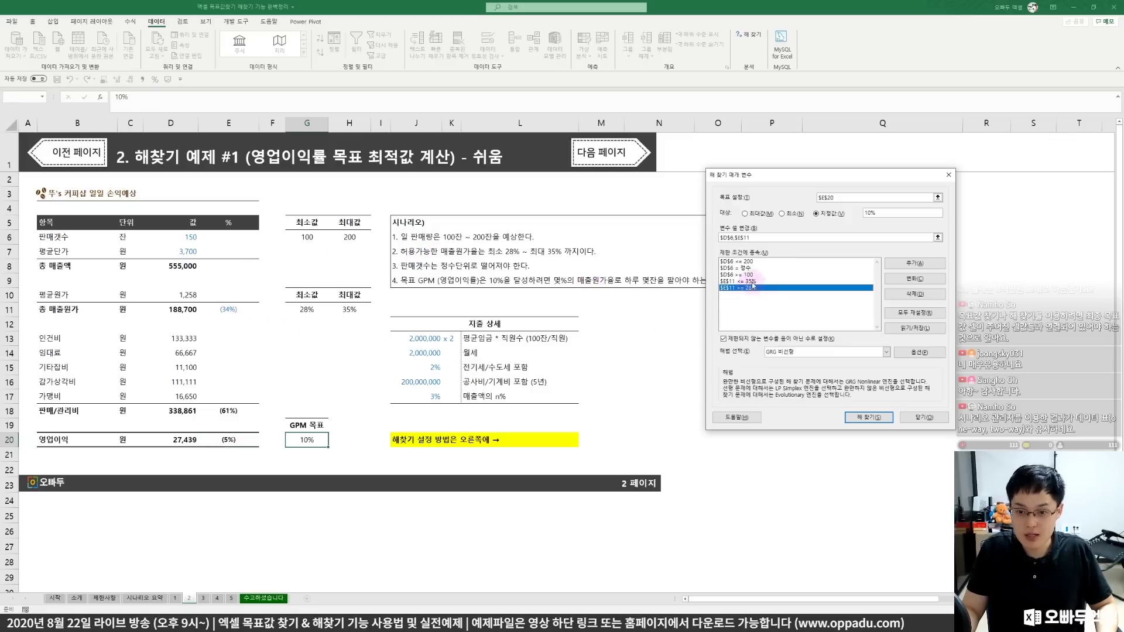
{"action": "left_click", "coordinate": [752, 283]}
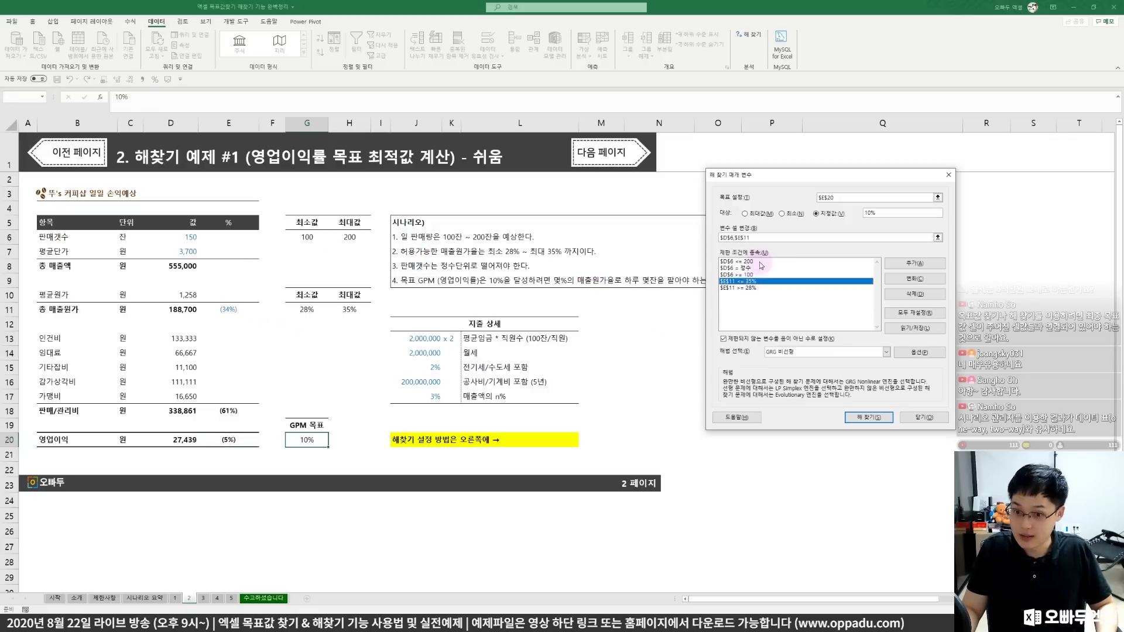
{"action": "left_click", "coordinate": [761, 261]}
{"action": "left_click", "coordinate": [759, 268]}
{"action": "left_click", "coordinate": [755, 274]}
{"action": "left_click", "coordinate": [753, 282]}
{"action": "left_click", "coordinate": [754, 288]}
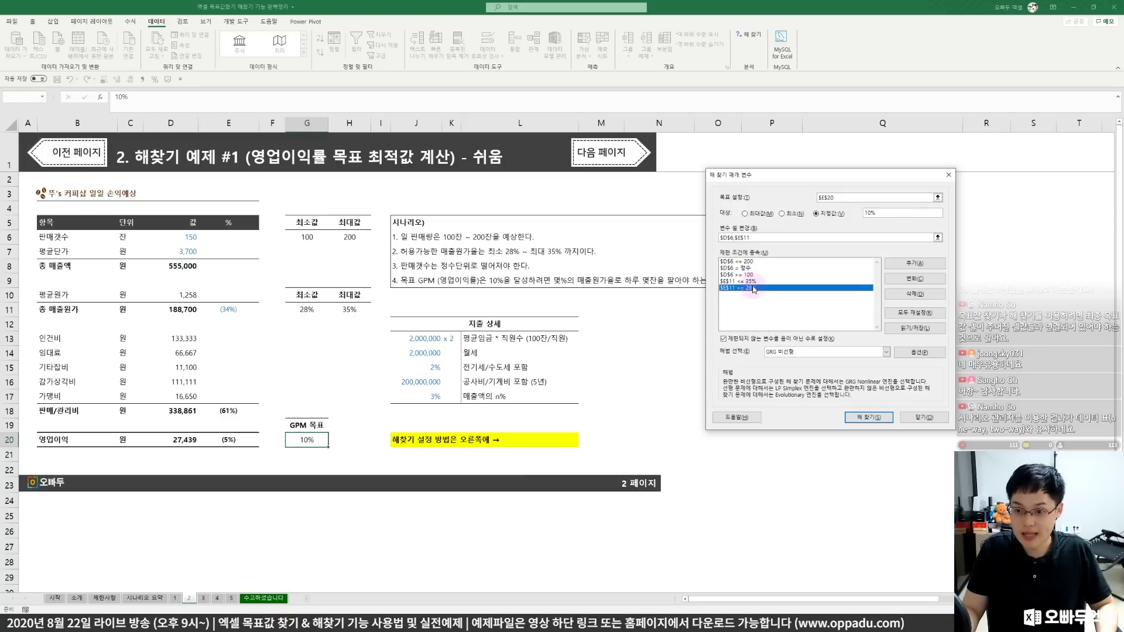
Run Solver, keep its solution, and check the cups sold in D6, the cost rate in E11 and the operating profit rate in E20.
{"action": "left_click_drag", "start_coordinate": [758, 181], "coordinate": [652, 171]}
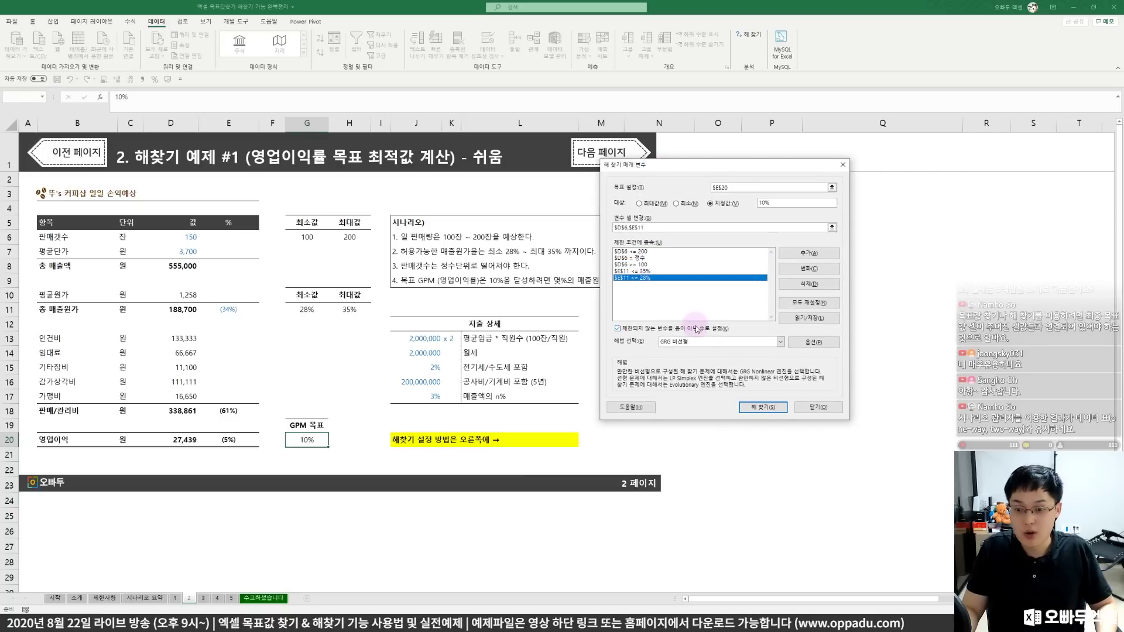
{"action": "left_click", "coordinate": [758, 407]}
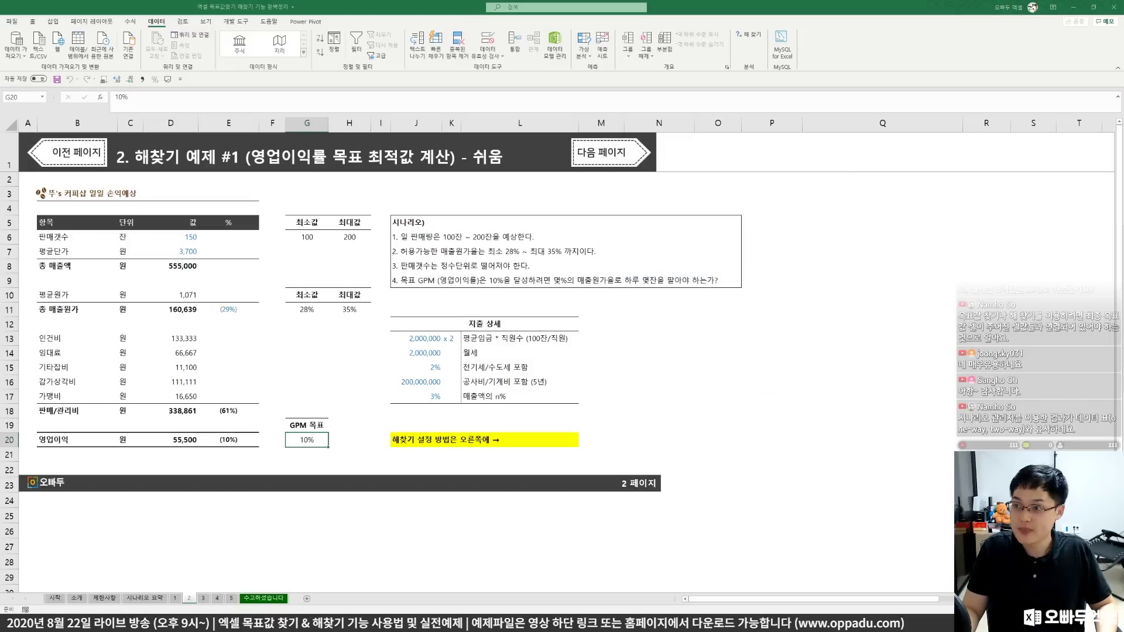
{"action": "left_click_drag", "start_coordinate": [638, 303], "coordinate": [489, 195]}
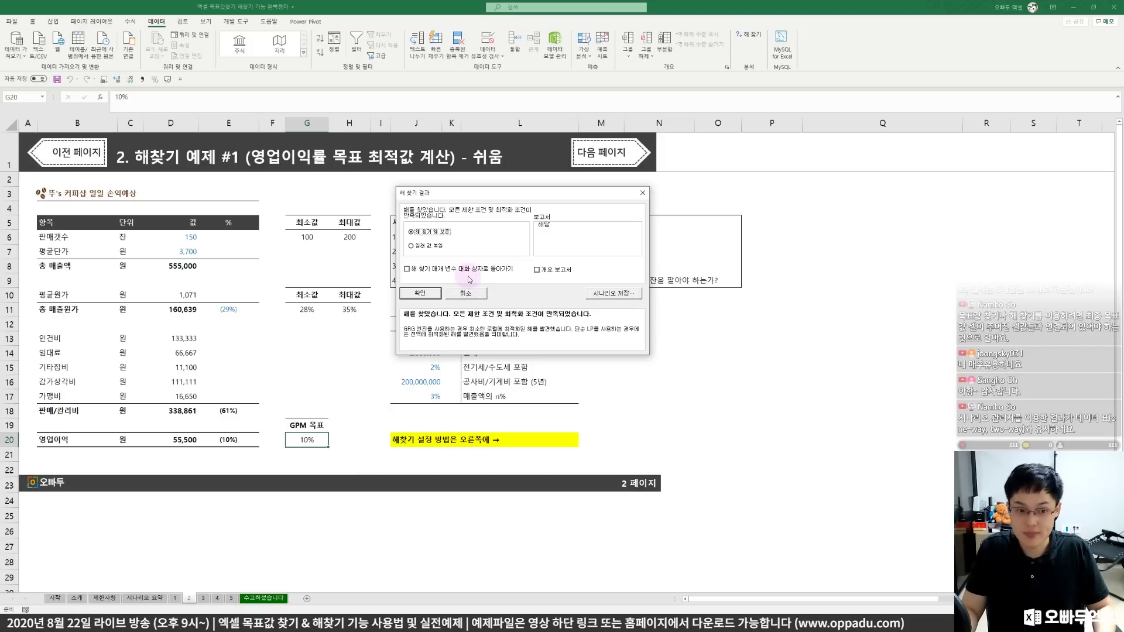
{"action": "left_click", "coordinate": [424, 290]}
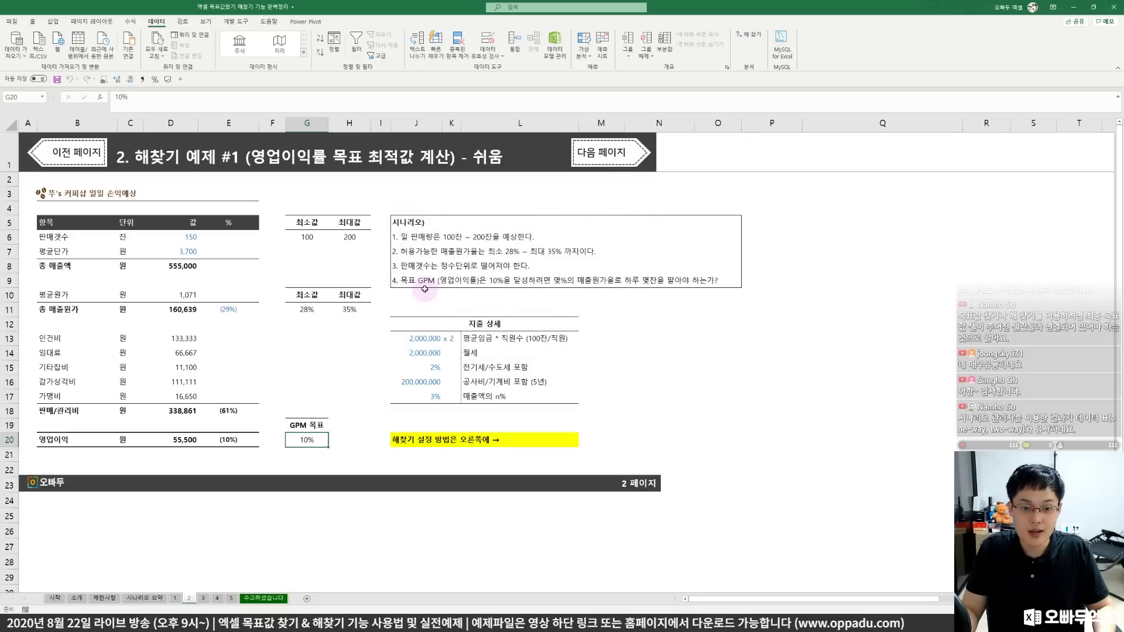
{"action": "left_click", "coordinate": [189, 236]}
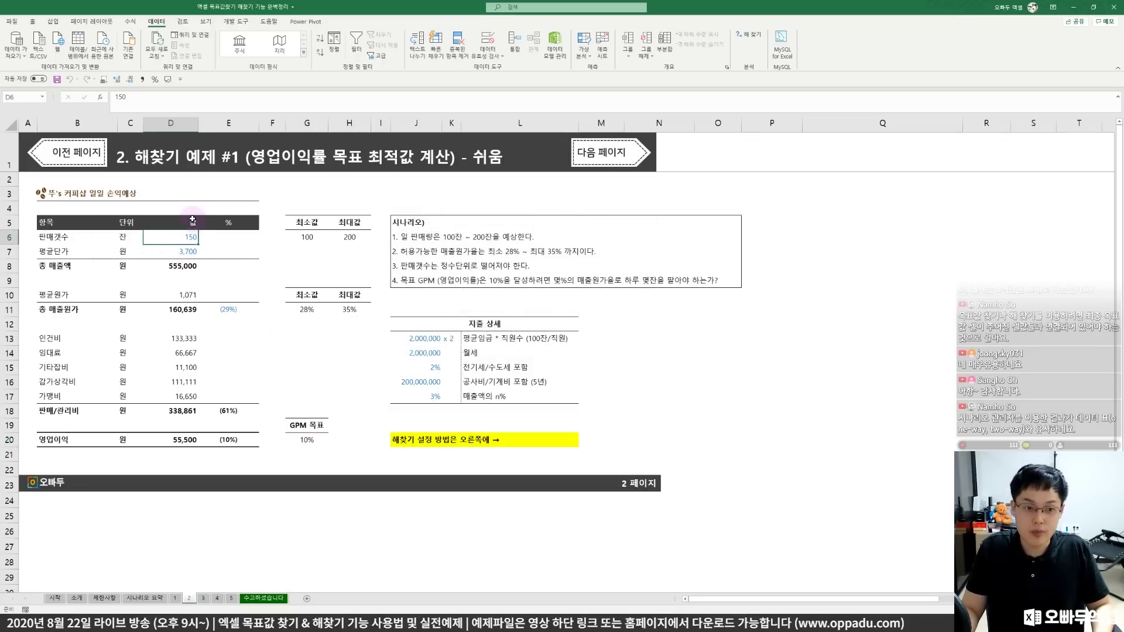
{"action": "left_click", "coordinate": [228, 310]}
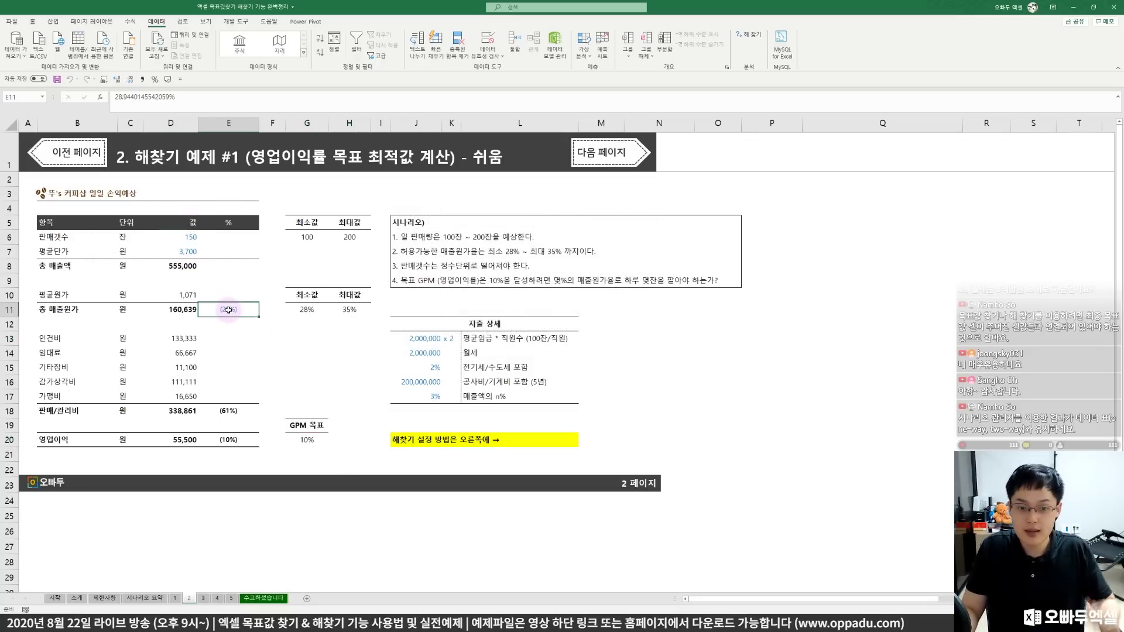
{"action": "left_click", "coordinate": [224, 440]}
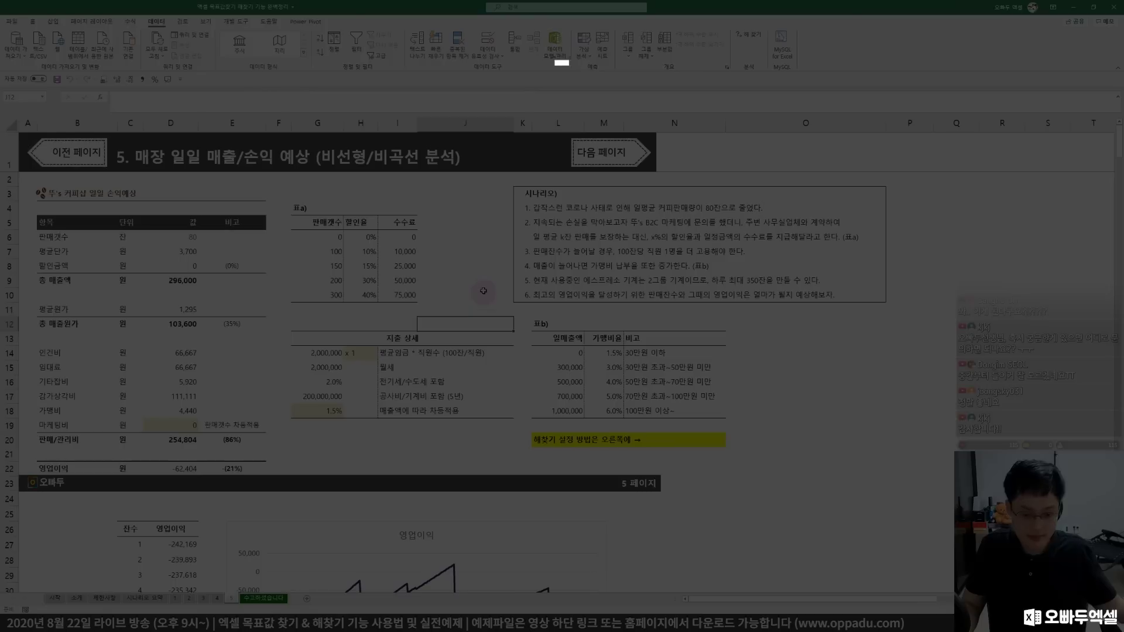
On sheet 5, circle the COVID, coffee sales and 80-cup mentions in scenario 1, plus the cups sold and operating profit values.
{"action": "left_click", "coordinate": [271, 245]}
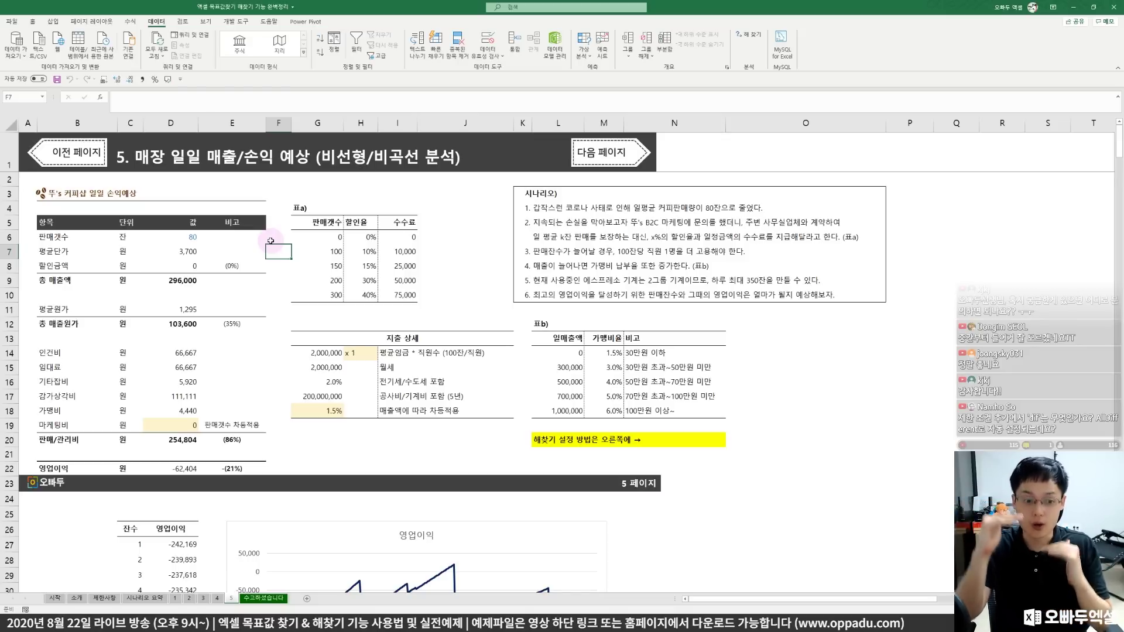
{"action": "left_click", "coordinate": [182, 466]}
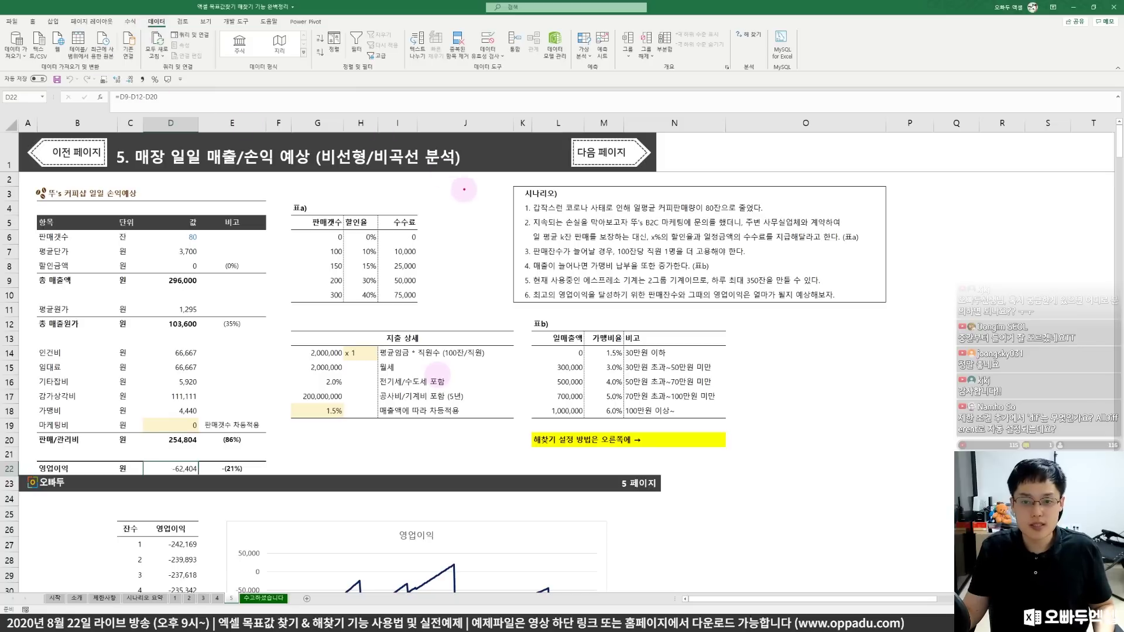
{"action": "mouse_move", "coordinate": [585, 216]}
{"action": "left_mouse_down"}
{"action": "mouse_move", "coordinate": [612, 228]}
{"action": "mouse_move", "coordinate": [608, 190]}
{"action": "mouse_move", "coordinate": [618, 205]}
{"action": "left_mouse_up"}
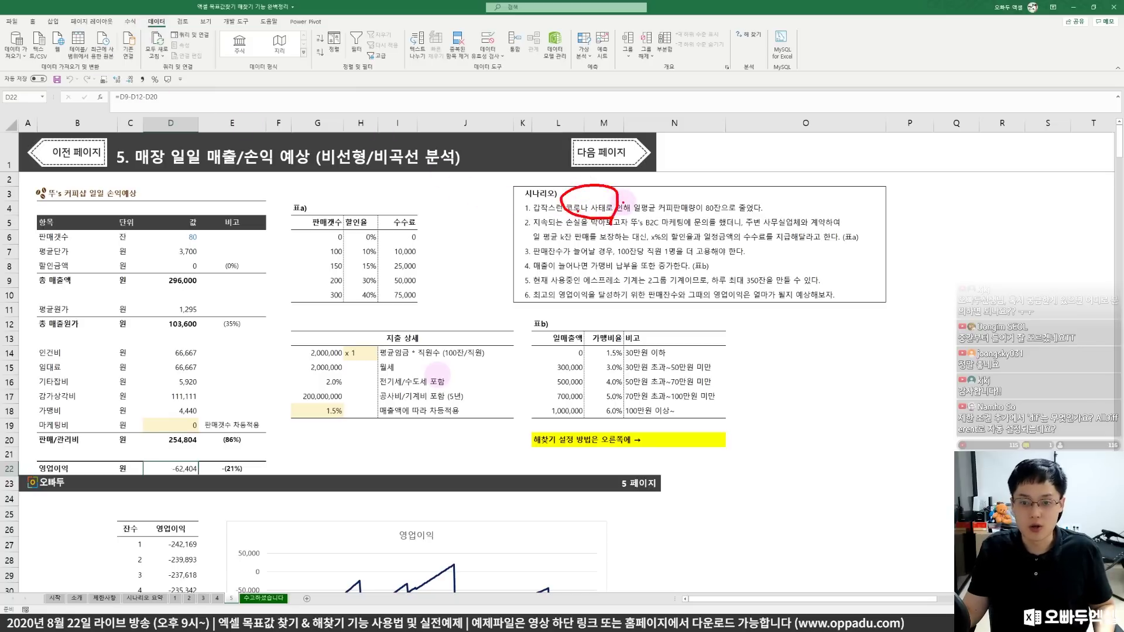
{"action": "mouse_move", "coordinate": [696, 217]}
{"action": "left_mouse_down"}
{"action": "mouse_move", "coordinate": [648, 201]}
{"action": "mouse_move", "coordinate": [726, 212]}
{"action": "left_mouse_up"}
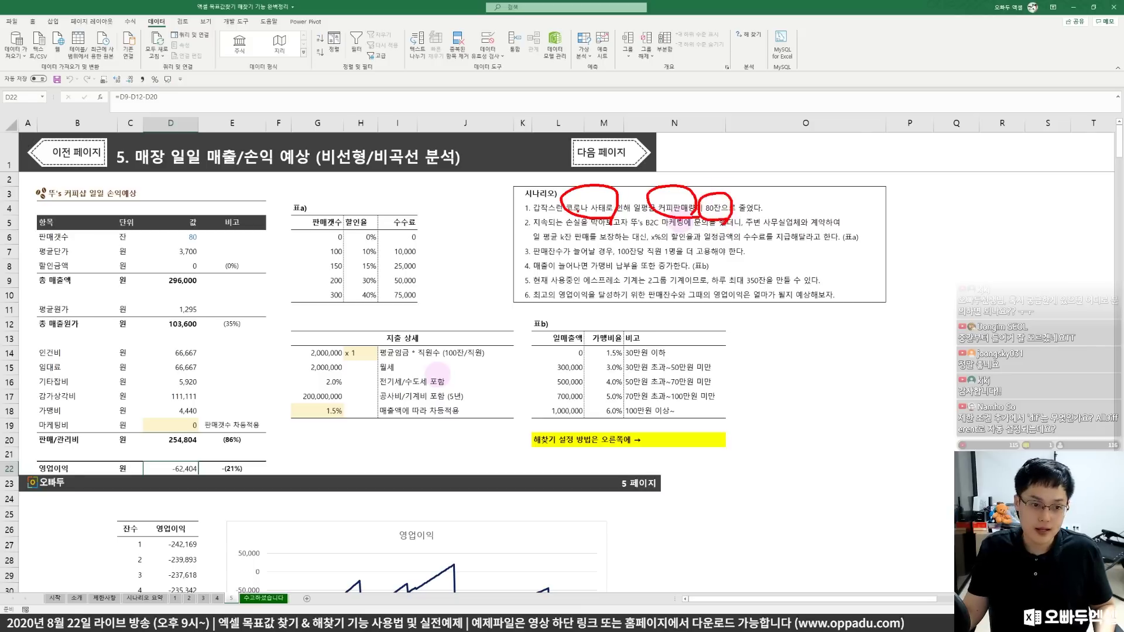
{"action": "mouse_move", "coordinate": [214, 230]}
{"action": "left_mouse_down"}
{"action": "mouse_move", "coordinate": [153, 218]}
{"action": "mouse_move", "coordinate": [205, 233]}
{"action": "left_mouse_up"}
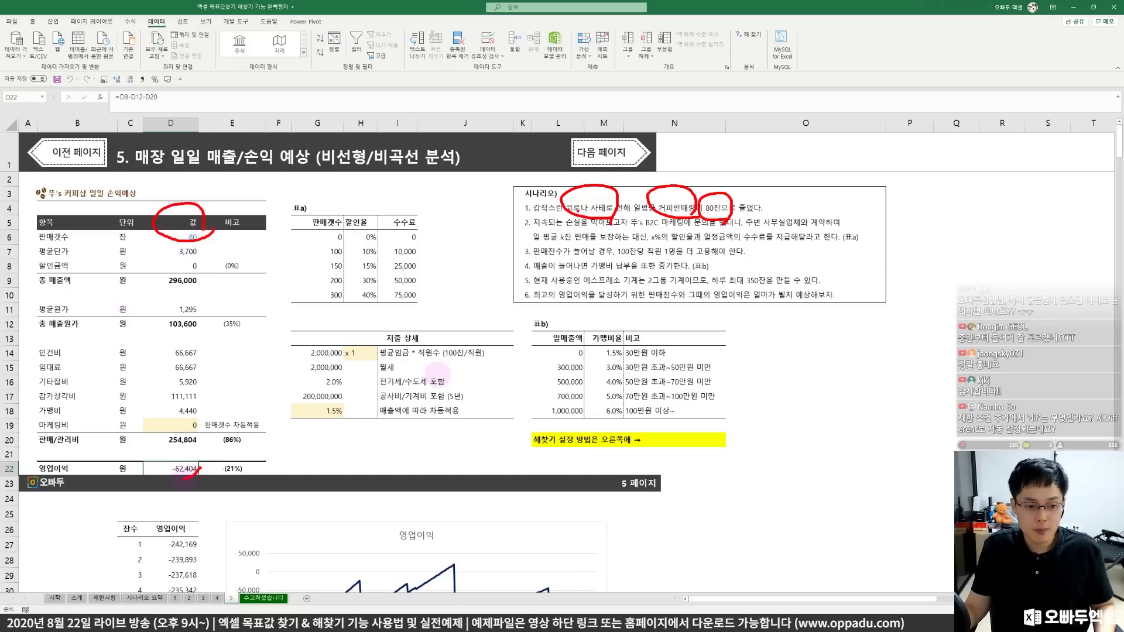
{"action": "mouse_move", "coordinate": [140, 471]}
{"action": "left_mouse_down"}
{"action": "mouse_move", "coordinate": [185, 446]}
{"action": "mouse_move", "coordinate": [204, 454]}
{"action": "left_mouse_up"}
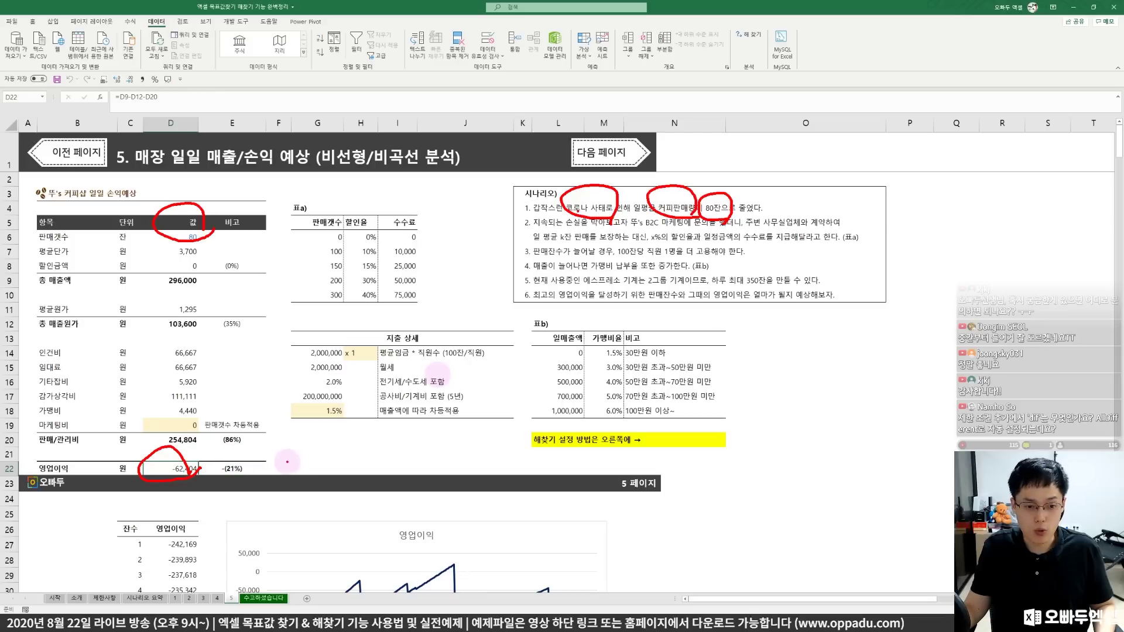
Handwrite the note "-180만원" beside the operating profit row.
{"action": "mouse_move", "coordinate": [273, 467]}
{"action": "left_mouse_down"}
{"action": "mouse_move", "coordinate": [300, 468]}
{"action": "mouse_move", "coordinate": [317, 441]}
{"action": "left_mouse_up"}
{"action": "mouse_move", "coordinate": [322, 440]}
{"action": "left_mouse_down"}
{"action": "mouse_move", "coordinate": [357, 434]}
{"action": "mouse_move", "coordinate": [364, 463]}
{"action": "mouse_move", "coordinate": [367, 444]}
{"action": "mouse_move", "coordinate": [383, 447]}
{"action": "left_mouse_up"}
{"action": "left_click", "coordinate": [393, 432]}
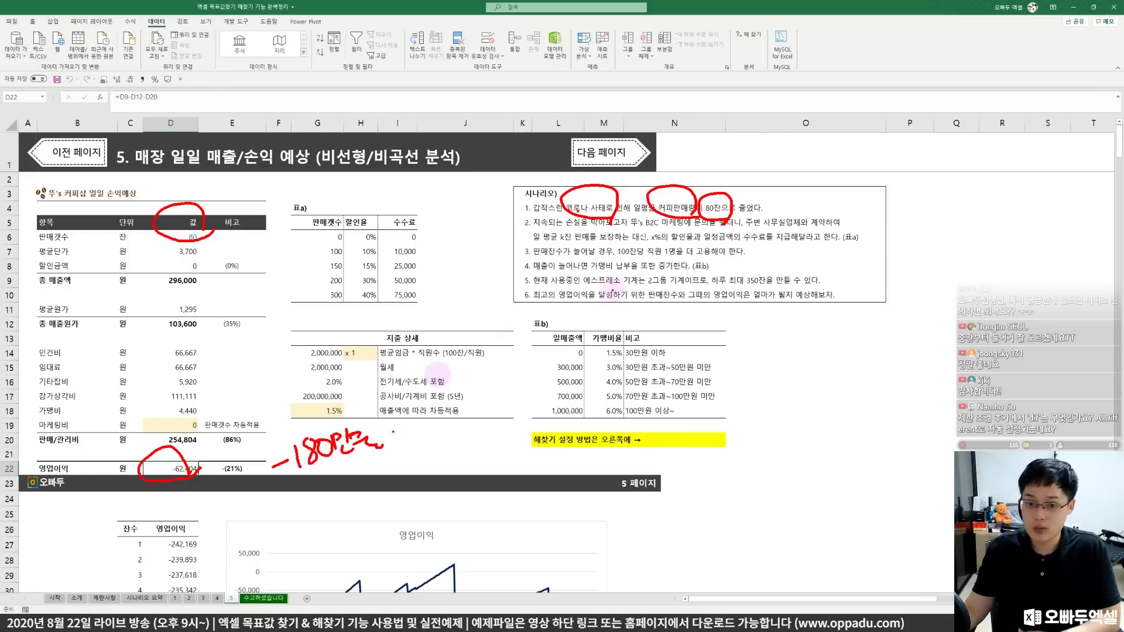
Mark the scenario's marketing inquiry line and sketch a red coffee shop front beside table b.
{"action": "mouse_move", "coordinate": [697, 214]}
{"action": "left_mouse_down"}
{"action": "mouse_move", "coordinate": [635, 207]}
{"action": "mouse_move", "coordinate": [704, 243]}
{"action": "left_mouse_up"}
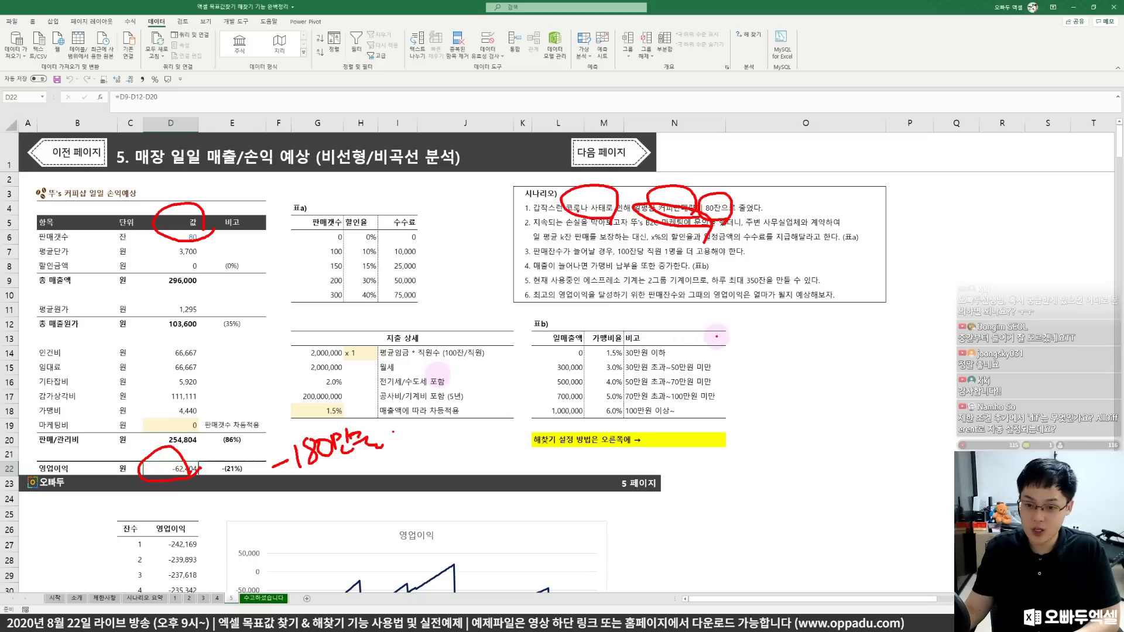
{"action": "mouse_move", "coordinate": [793, 317]}
{"action": "left_mouse_down"}
{"action": "mouse_move", "coordinate": [768, 338]}
{"action": "mouse_move", "coordinate": [859, 313]}
{"action": "mouse_move", "coordinate": [886, 336]}
{"action": "left_mouse_up"}
{"action": "left_click_drag", "start_coordinate": [771, 337], "coordinate": [872, 335]}
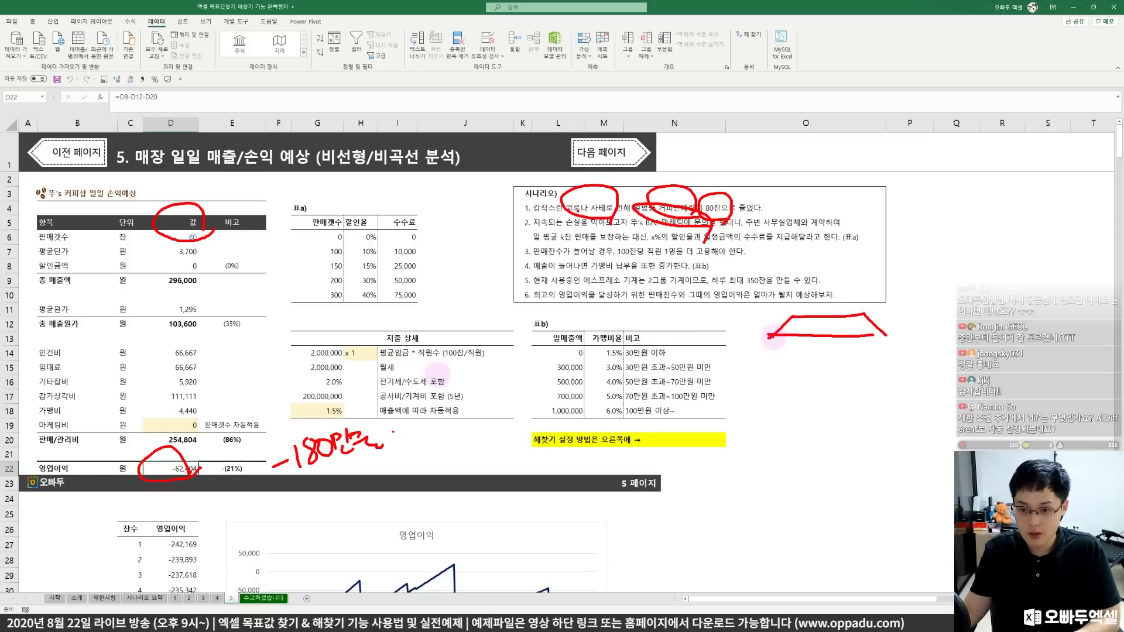
{"action": "left_click_drag", "start_coordinate": [798, 307], "coordinate": [794, 319]}
{"action": "mouse_move", "coordinate": [793, 308]}
{"action": "left_mouse_down"}
{"action": "mouse_move", "coordinate": [859, 310]}
{"action": "mouse_move", "coordinate": [858, 326]}
{"action": "left_mouse_up"}
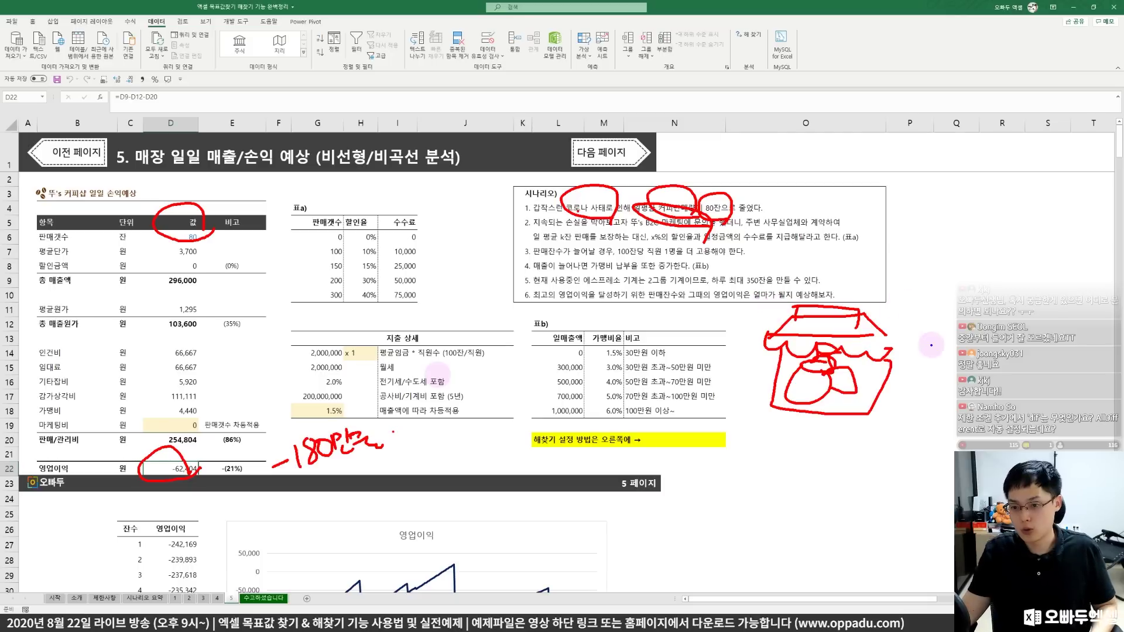
Switch the annotation pen to blue and sketch four neighbouring office buildings around the shop drawing.
{"action": "key", "text": "b"}
{"action": "mouse_move", "coordinate": [934, 379]}
{"action": "left_mouse_down"}
{"action": "mouse_move", "coordinate": [998, 298]}
{"action": "mouse_move", "coordinate": [977, 374]}
{"action": "left_mouse_up"}
{"action": "left_click_drag", "start_coordinate": [851, 525], "coordinate": [880, 515]}
{"action": "mouse_move", "coordinate": [657, 496]}
{"action": "left_mouse_down"}
{"action": "mouse_move", "coordinate": [693, 425]}
{"action": "mouse_move", "coordinate": [687, 479]}
{"action": "left_mouse_up"}
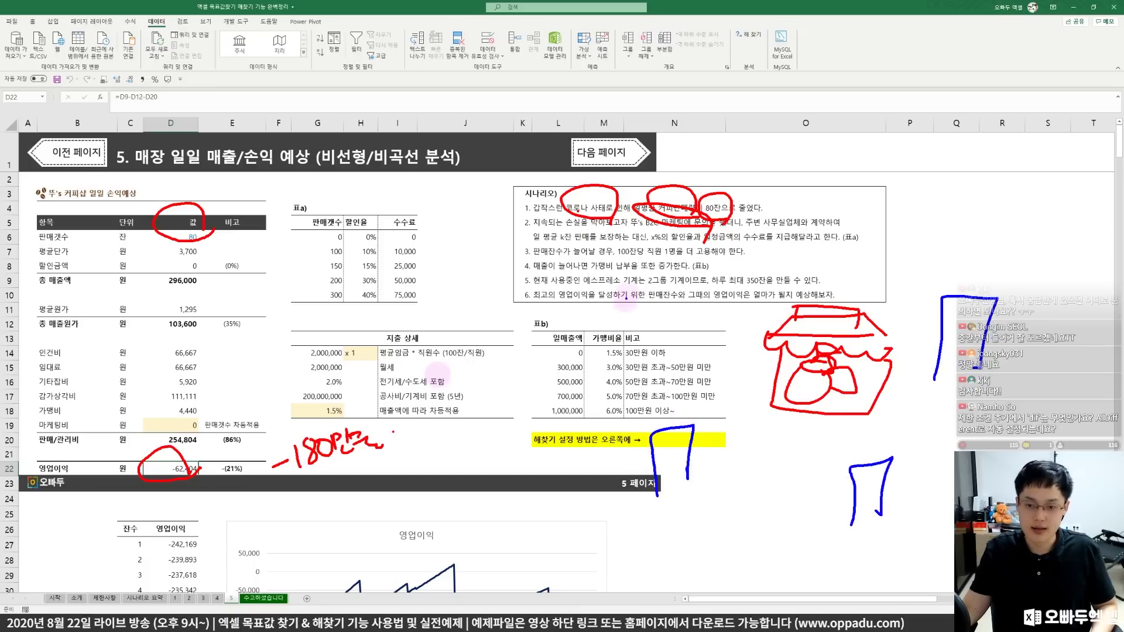
{"action": "left_click_drag", "start_coordinate": [648, 351], "coordinate": [677, 351]}
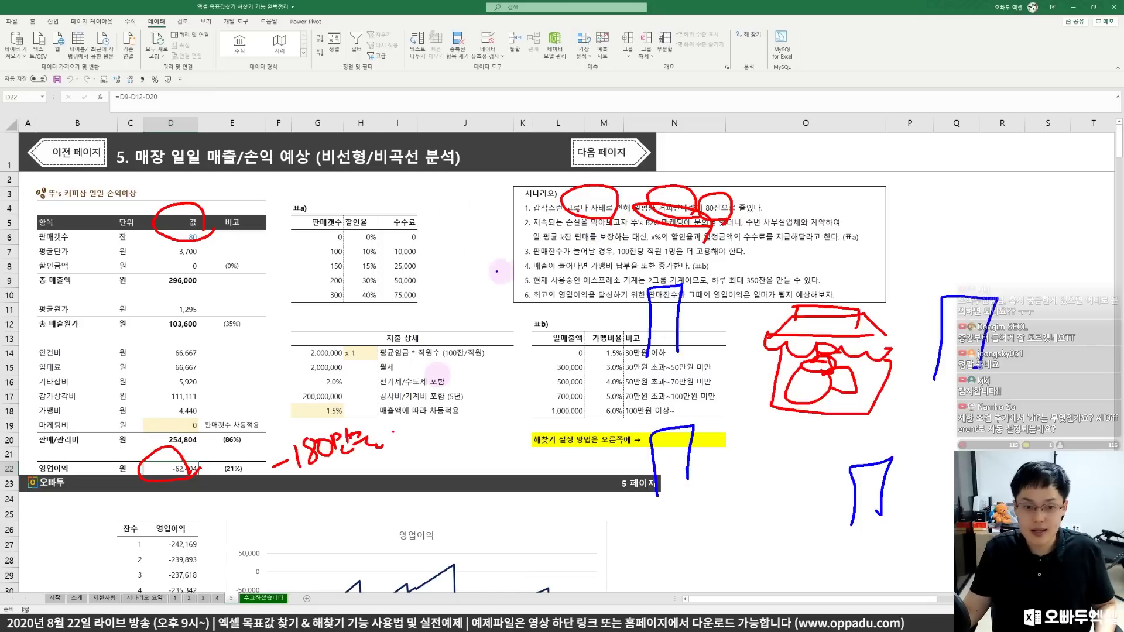
Write 80 by the cups sold and mark table a's quantities, discount rates, 150-cup row and 25,000 fee in blue.
{"action": "left_click_drag", "start_coordinate": [186, 213], "coordinate": [197, 212]}
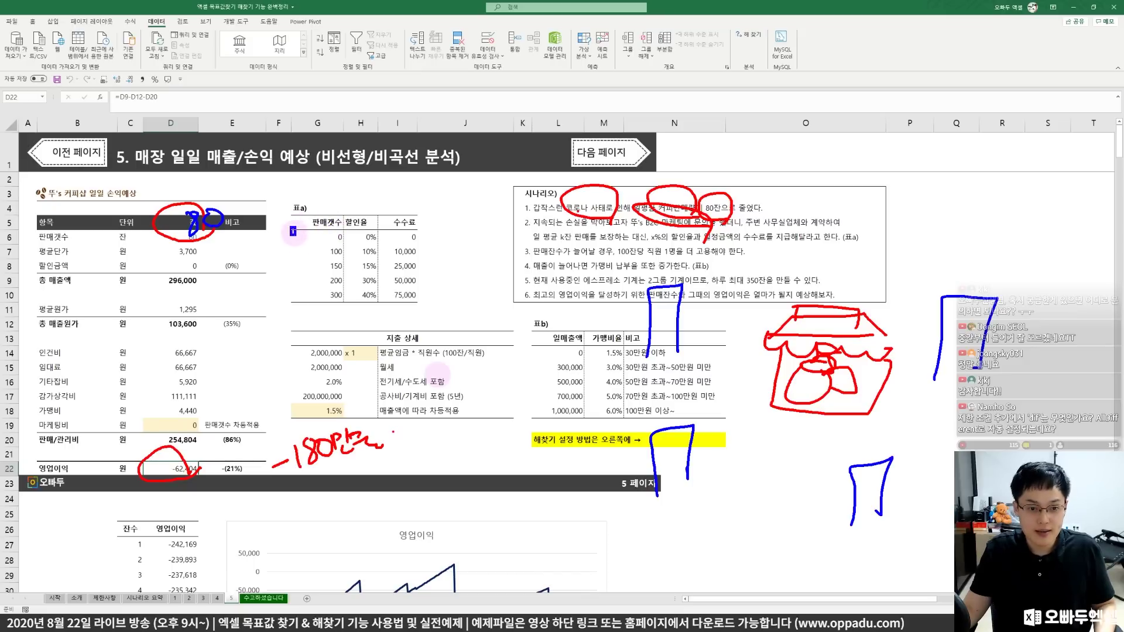
{"action": "mouse_move", "coordinate": [291, 228]}
{"action": "left_mouse_down"}
{"action": "mouse_move", "coordinate": [316, 299]}
{"action": "mouse_move", "coordinate": [344, 300]}
{"action": "mouse_move", "coordinate": [344, 229]}
{"action": "left_mouse_up"}
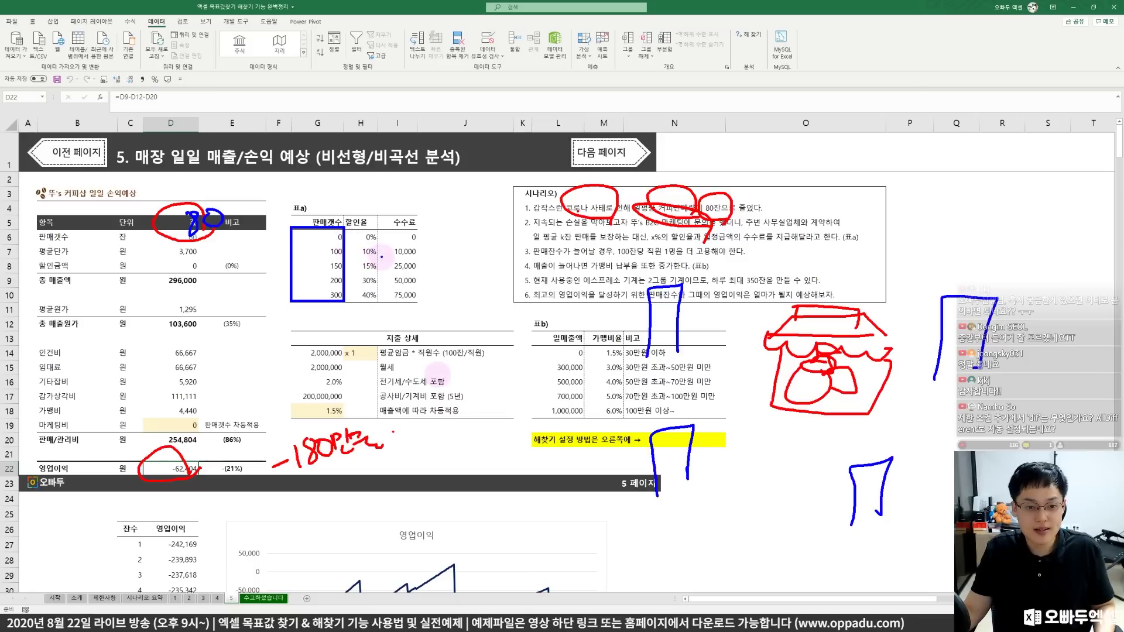
{"action": "mouse_move", "coordinate": [381, 257]}
{"action": "left_mouse_down"}
{"action": "mouse_move", "coordinate": [359, 270]}
{"action": "mouse_move", "coordinate": [375, 299]}
{"action": "left_mouse_up"}
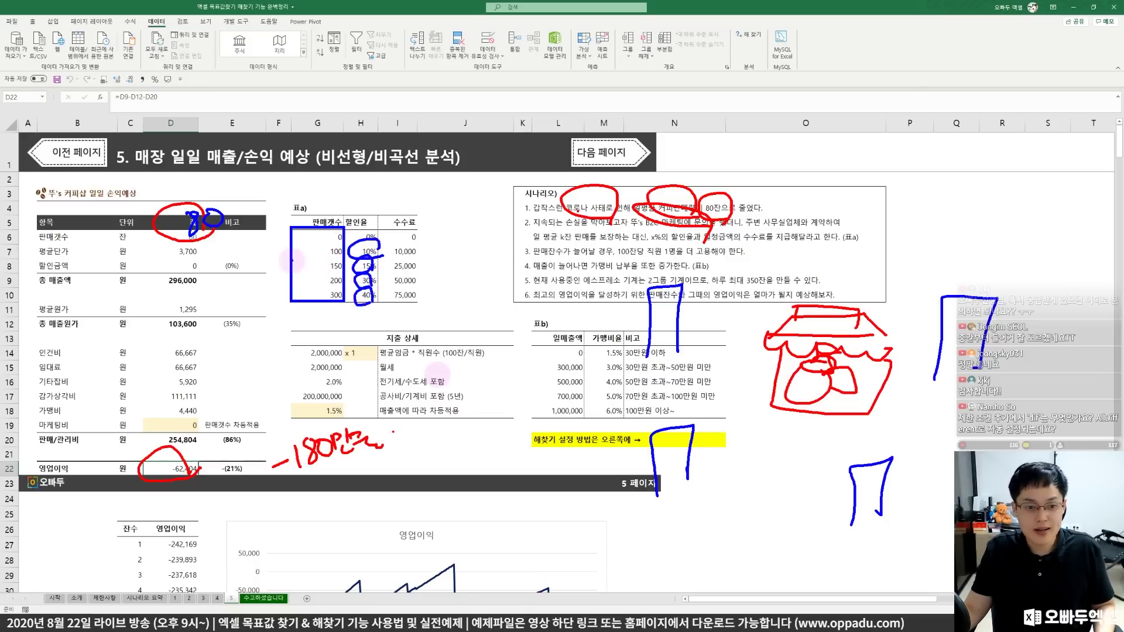
{"action": "mouse_move", "coordinate": [291, 259]}
{"action": "left_mouse_down"}
{"action": "mouse_move", "coordinate": [310, 274]}
{"action": "mouse_move", "coordinate": [413, 270]}
{"action": "left_mouse_up"}
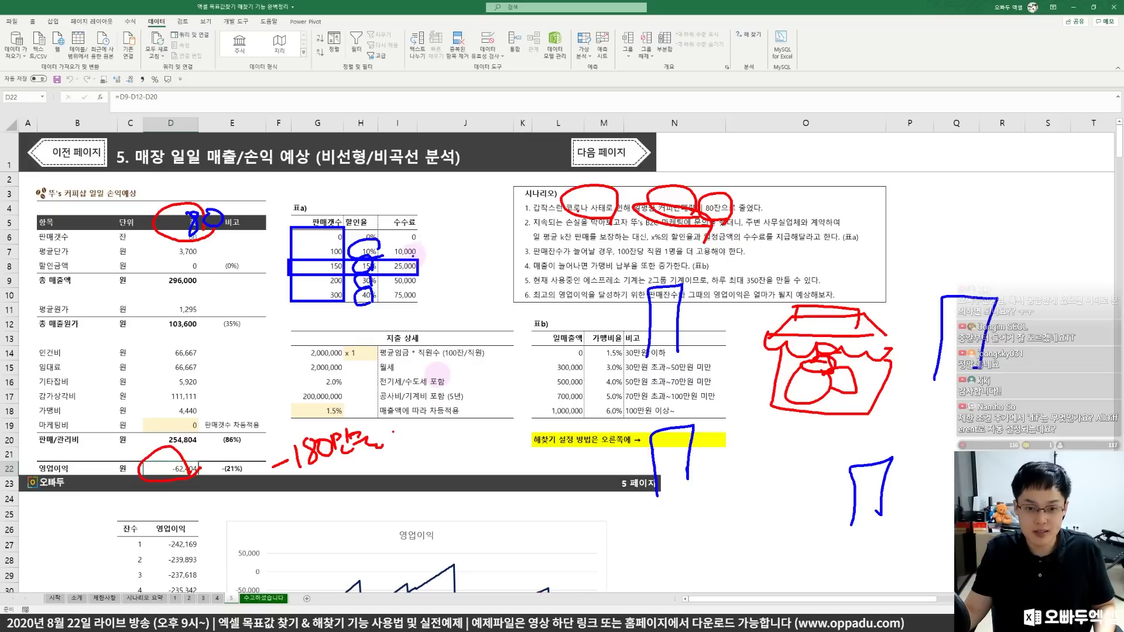
{"action": "mouse_move", "coordinate": [426, 270]}
{"action": "left_mouse_down"}
{"action": "mouse_move", "coordinate": [382, 267]}
{"action": "mouse_move", "coordinate": [424, 271]}
{"action": "left_mouse_up"}
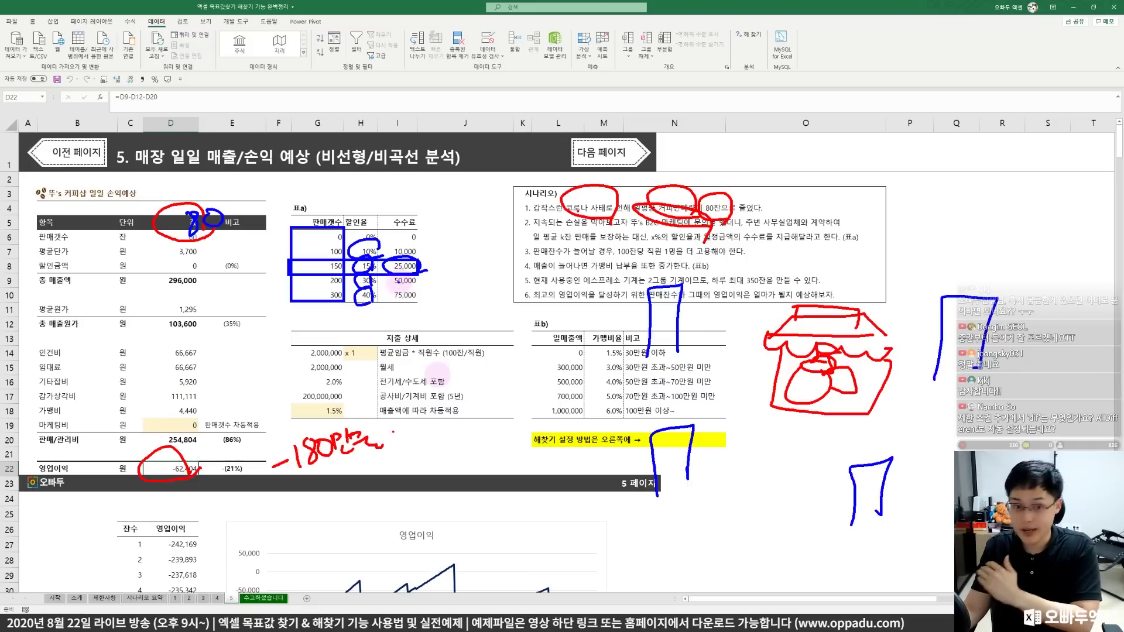
Handwrite a short blue note beside table a's fee column and clear all annotations from the screen.
{"action": "left_click_drag", "start_coordinate": [422, 239], "coordinate": [445, 251]}
{"action": "left_click_drag", "start_coordinate": [451, 234], "coordinate": [453, 258]}
{"action": "left_click_drag", "start_coordinate": [435, 254], "coordinate": [469, 257]}
{"action": "left_click_drag", "start_coordinate": [460, 261], "coordinate": [472, 264]}
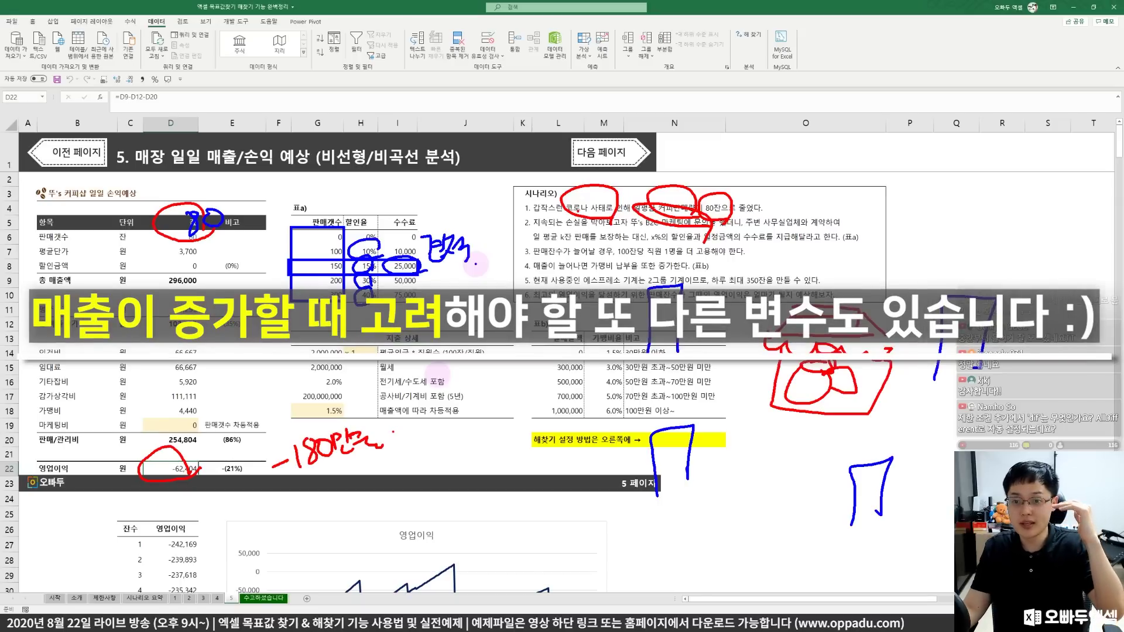
{"action": "key", "text": "Escape"}
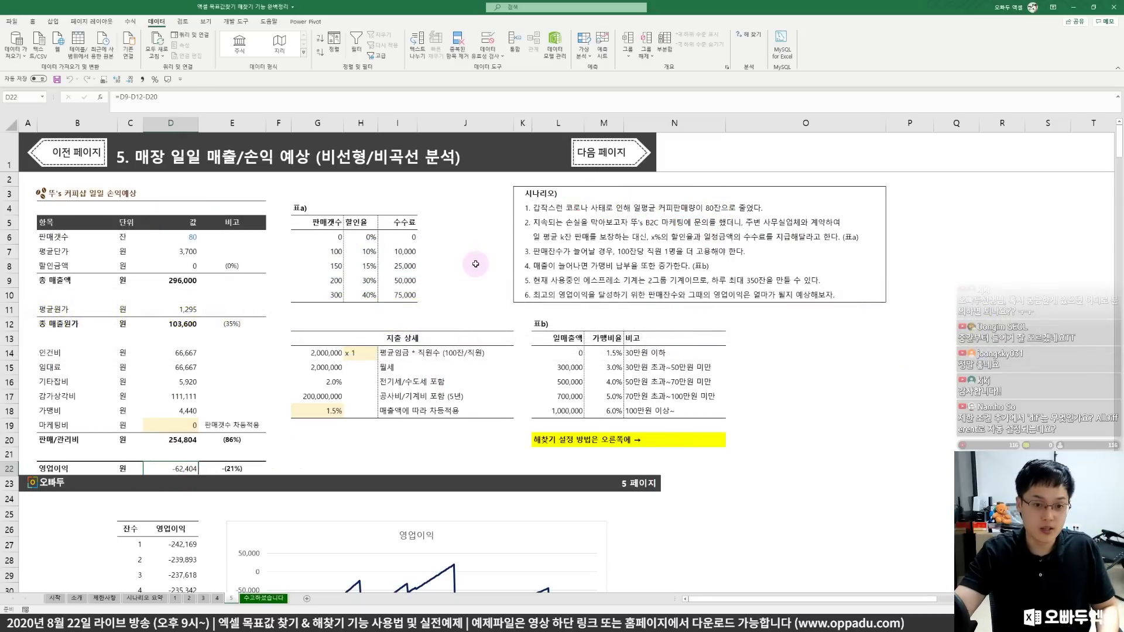
Test 150 cups sold in D6 and restore the value to 80.
{"action": "left_click", "coordinate": [192, 235]}
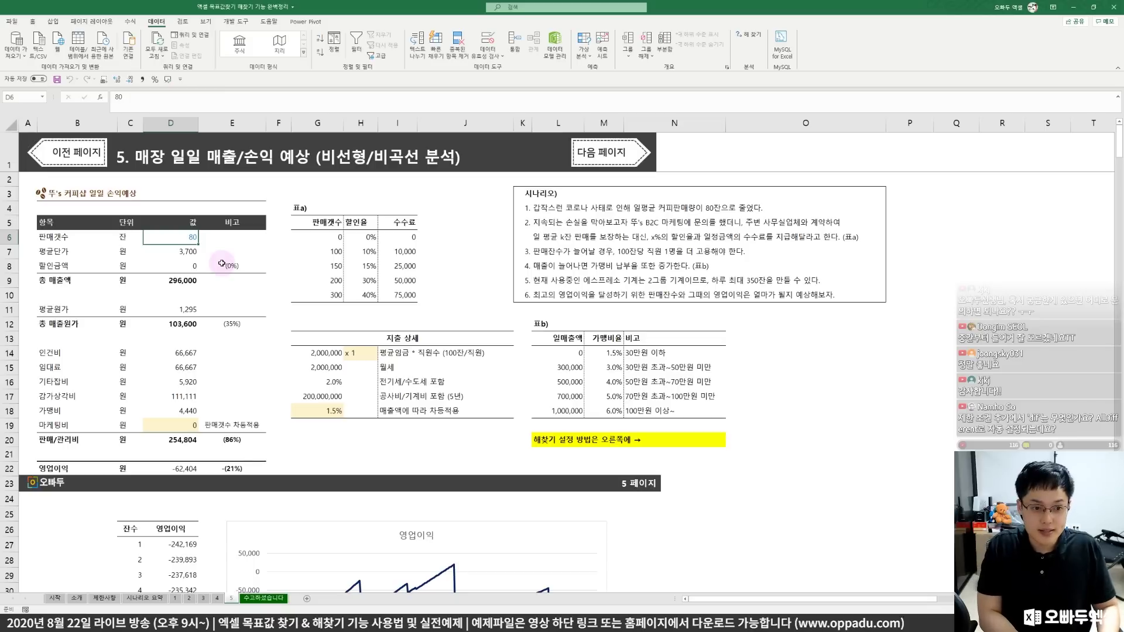
{"action": "type", "text": "150"}
{"action": "key", "text": "Return"}
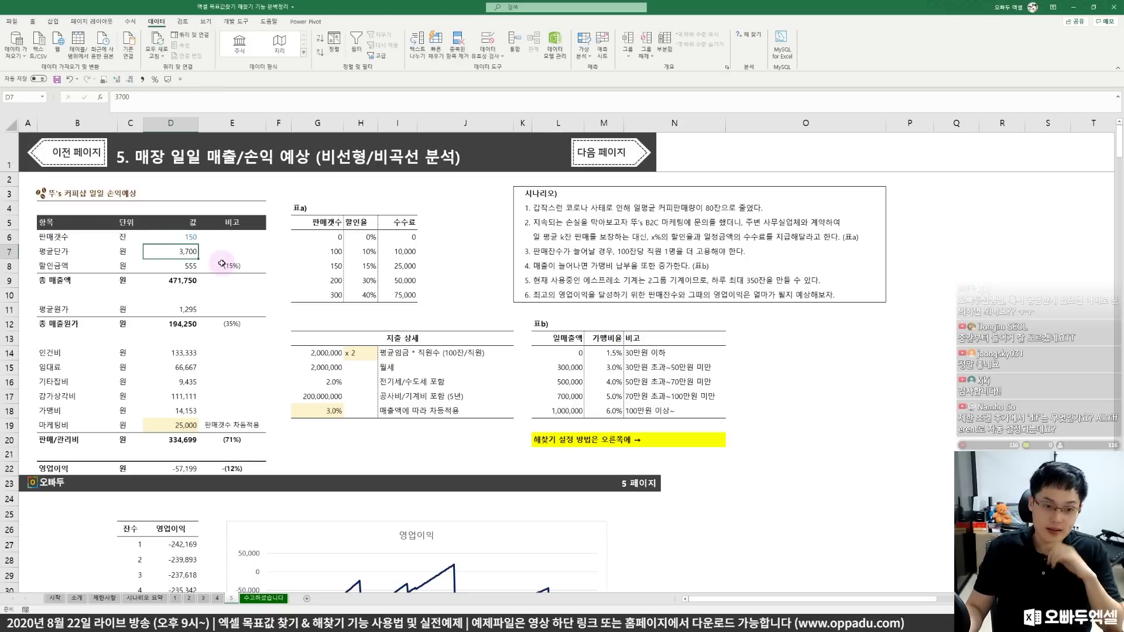
{"action": "left_click", "coordinate": [183, 238]}
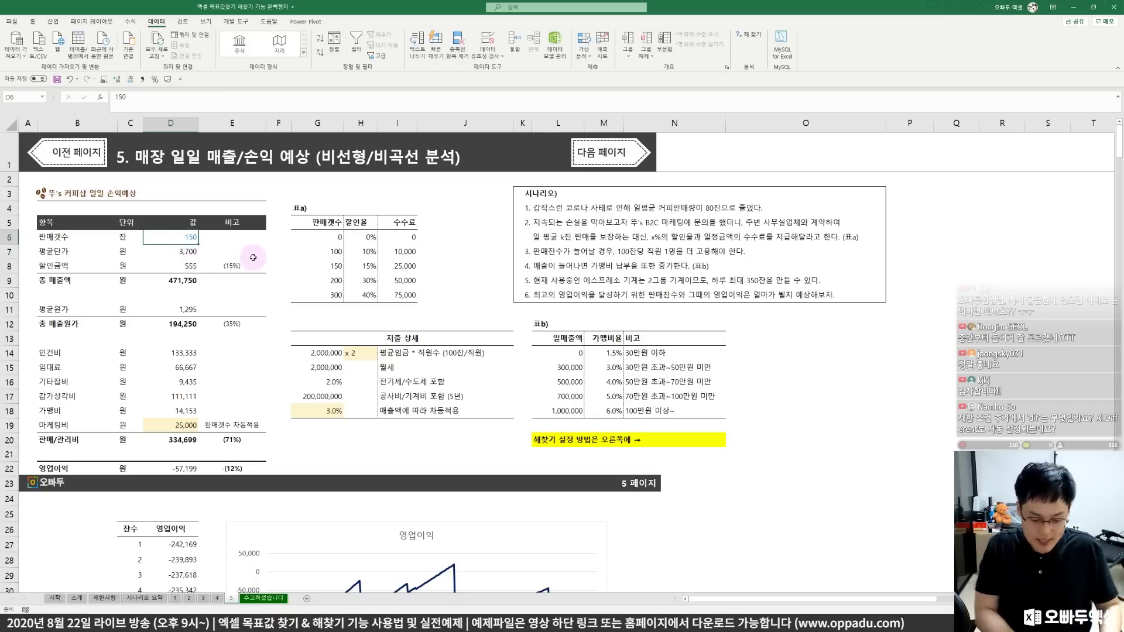
{"action": "type", "text": "80"}
{"action": "key", "text": "Return"}
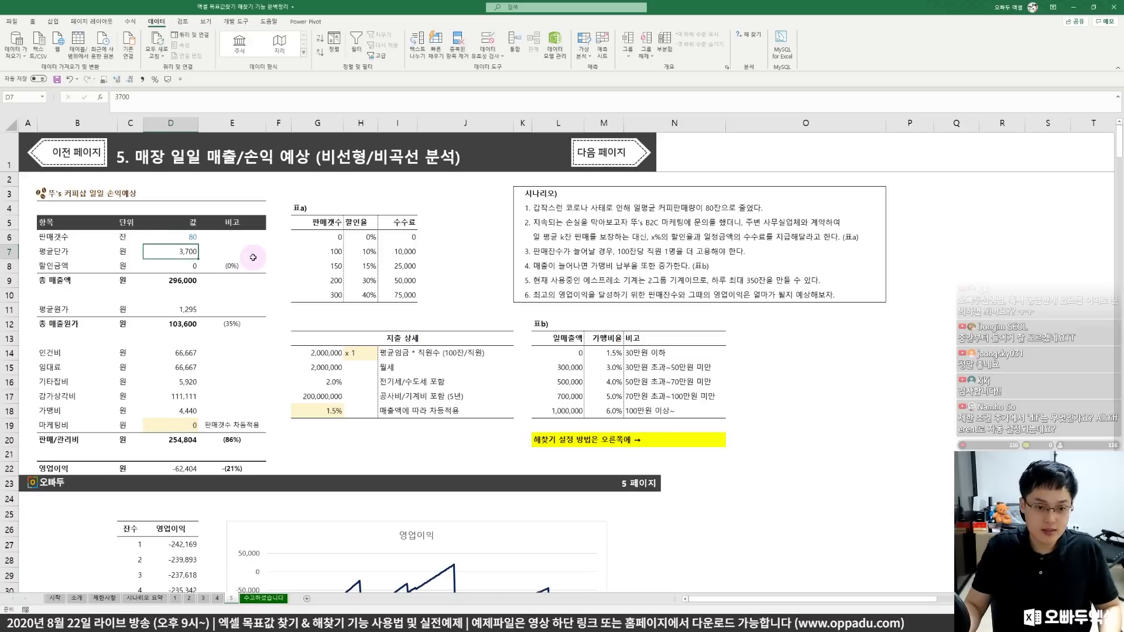
Set the cups sold in D6 to 150 to see its effect on the staff multiplier in the expense details.
{"action": "left_click", "coordinate": [350, 354]}
{"action": "left_click", "coordinate": [176, 237]}
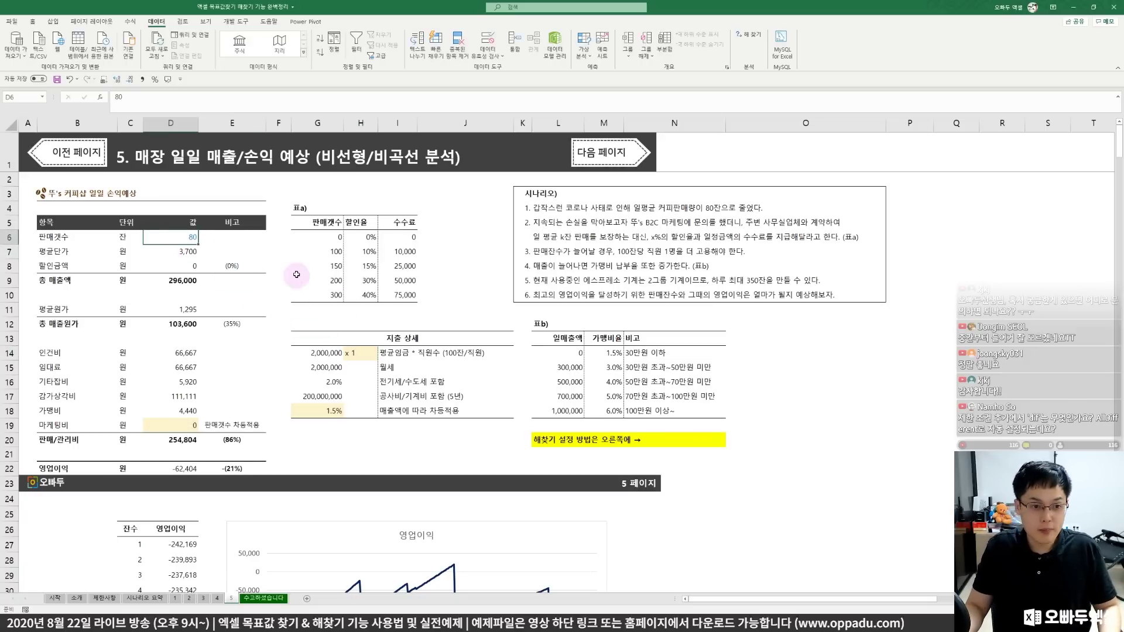
{"action": "type", "text": "150"}
{"action": "key", "text": "Return"}
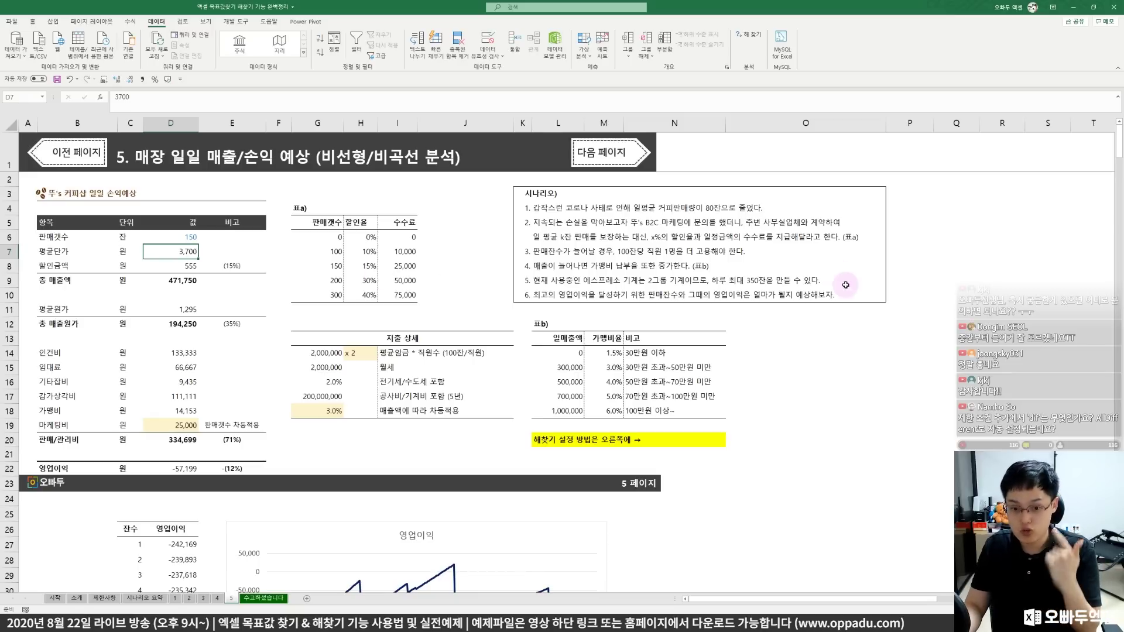
Examine how total sales in D9 relates to table b's daily sales brackets and franchise fee rates.
{"action": "left_click", "coordinate": [186, 238]}
{"action": "left_click", "coordinate": [183, 281]}
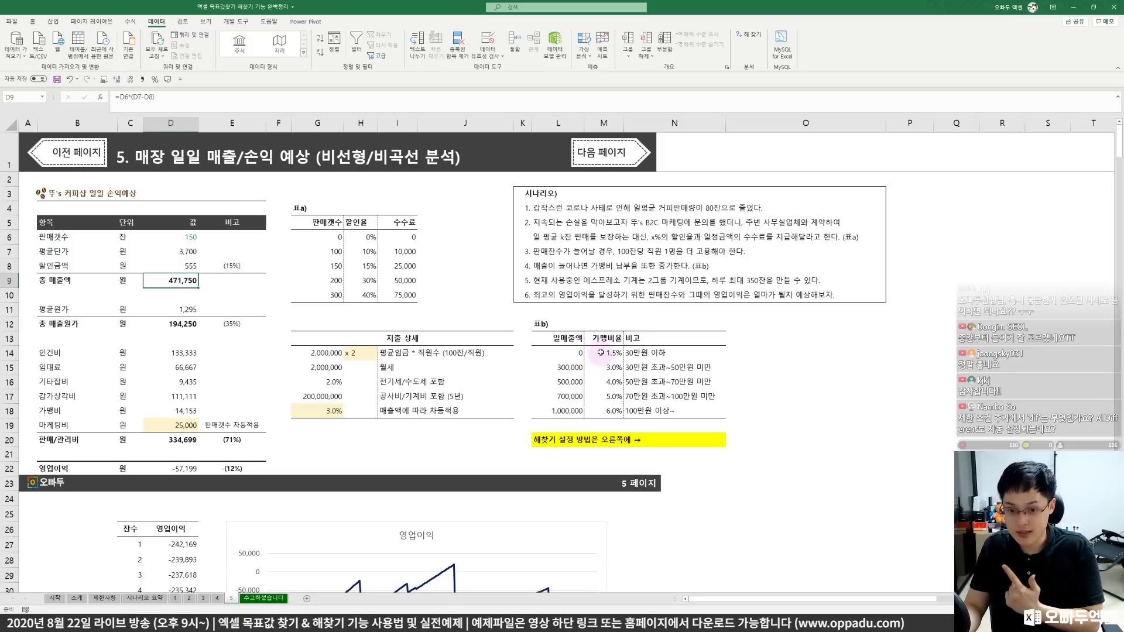
{"action": "left_click_drag", "start_coordinate": [603, 353], "coordinate": [602, 374]}
{"action": "left_click", "coordinate": [607, 387]}
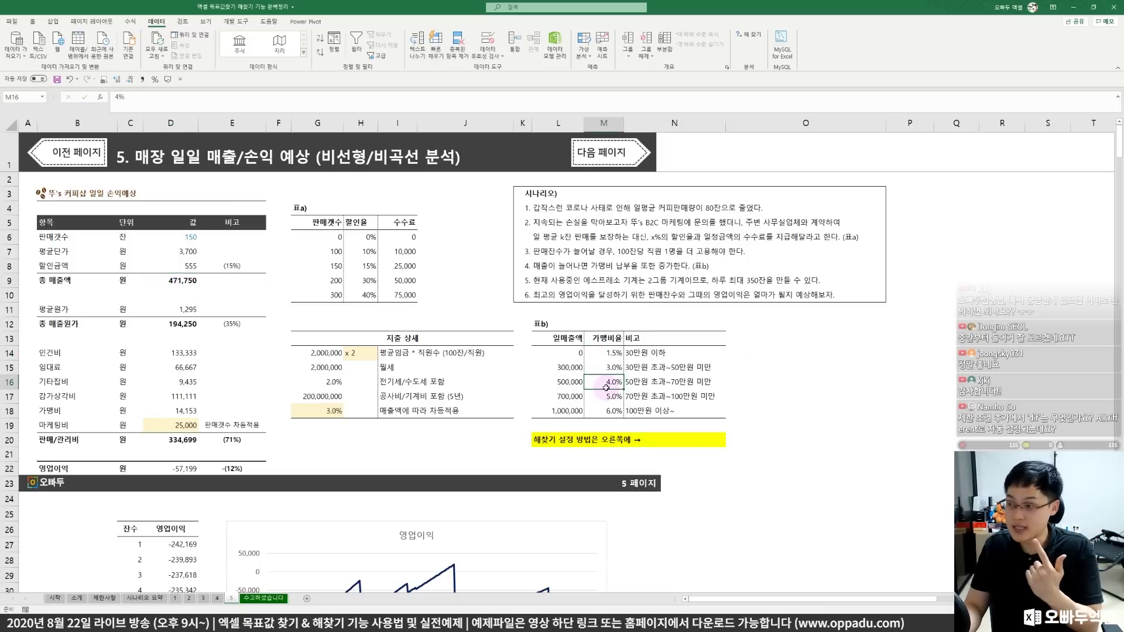
{"action": "left_click_drag", "start_coordinate": [563, 353], "coordinate": [586, 403]}
{"action": "left_click_drag", "start_coordinate": [602, 354], "coordinate": [606, 410]}
{"action": "left_click", "coordinate": [606, 411]}
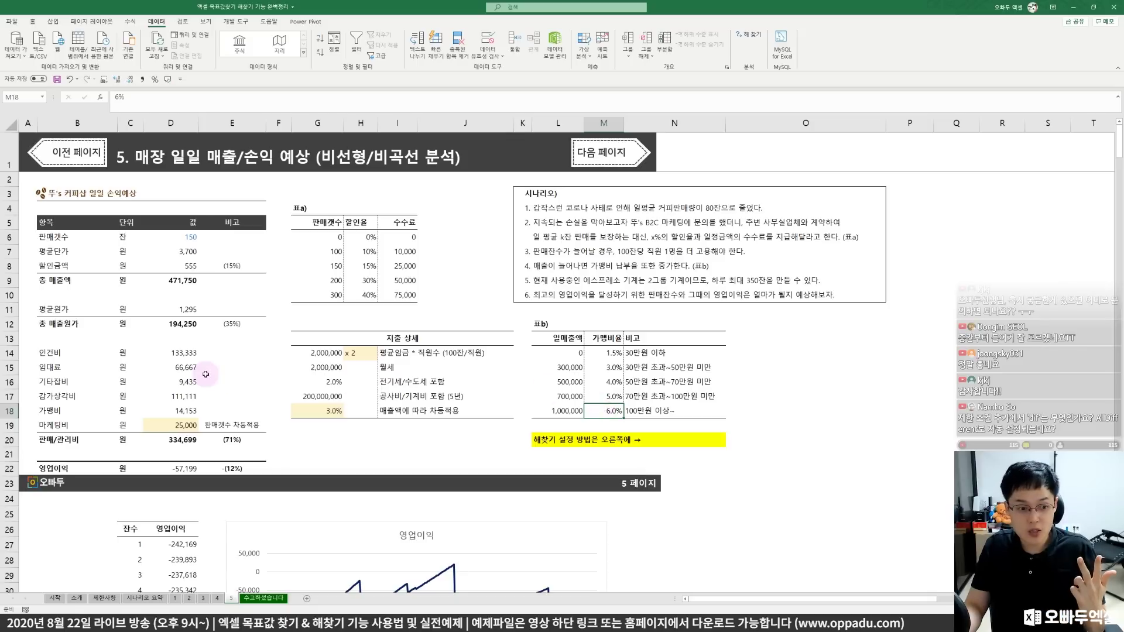
Examine how the cups sold in D6 relate to table a's discount rates and fees and the marketing cost formula in D19.
{"action": "left_click", "coordinate": [183, 237]}
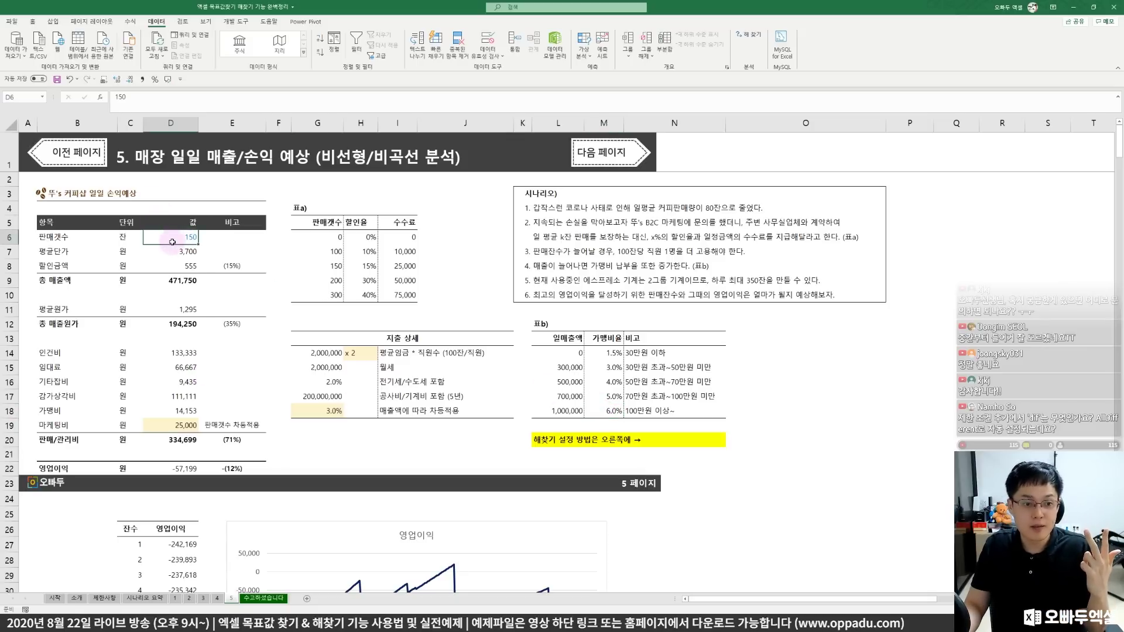
{"action": "left_click_drag", "start_coordinate": [367, 236], "coordinate": [366, 295]}
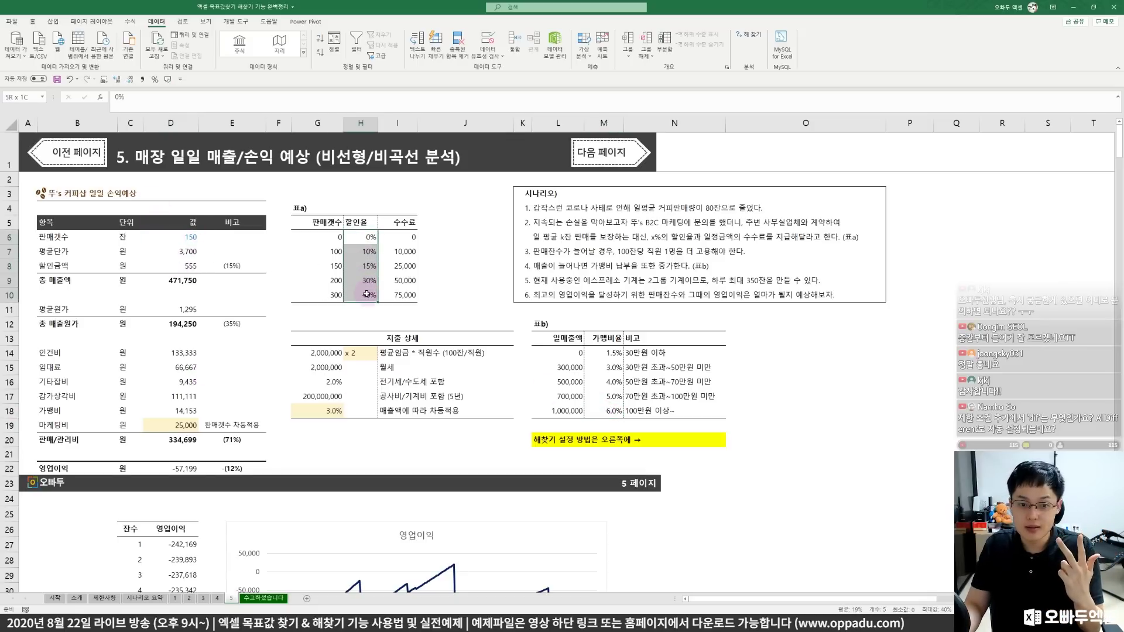
{"action": "left_click", "coordinate": [172, 311]}
{"action": "left_click", "coordinate": [230, 311]}
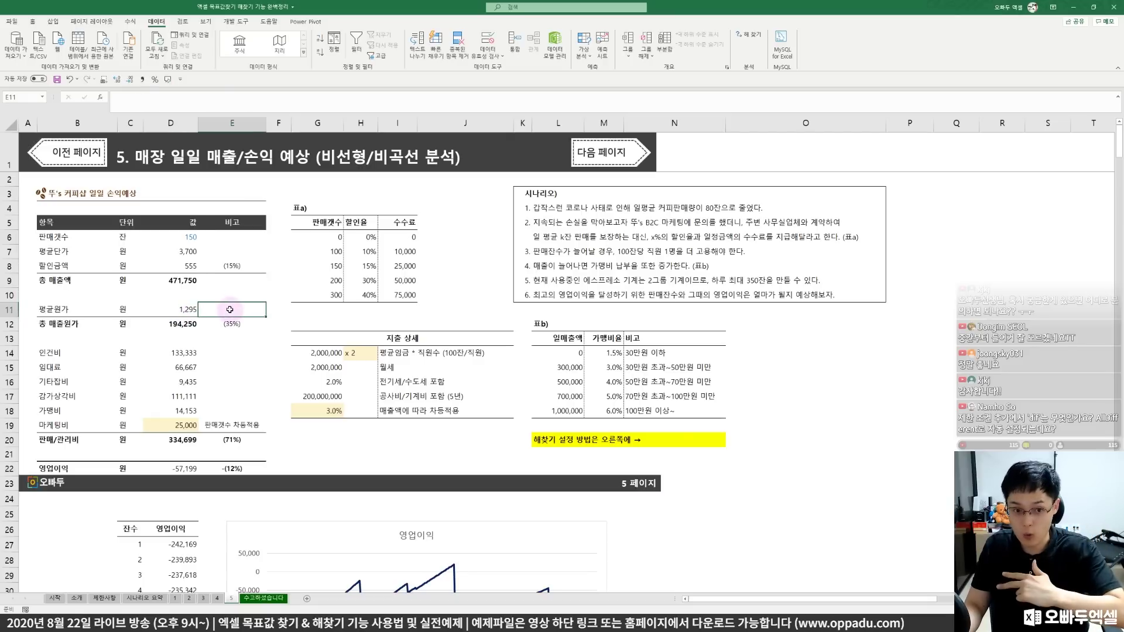
{"action": "left_click", "coordinate": [410, 251]}
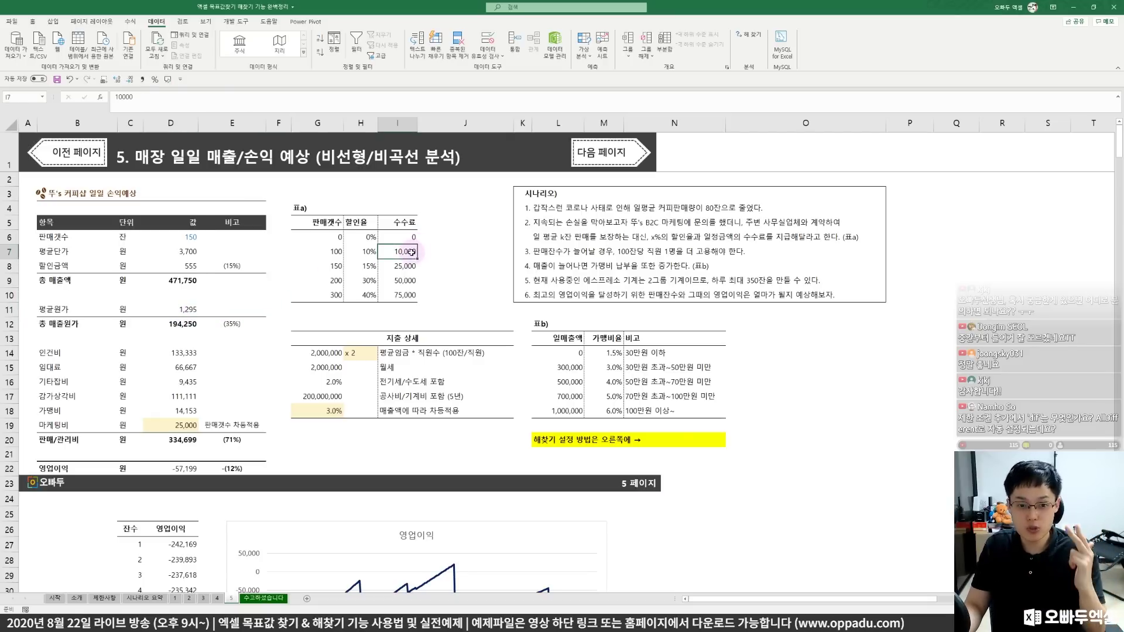
{"action": "left_click", "coordinate": [184, 430]}
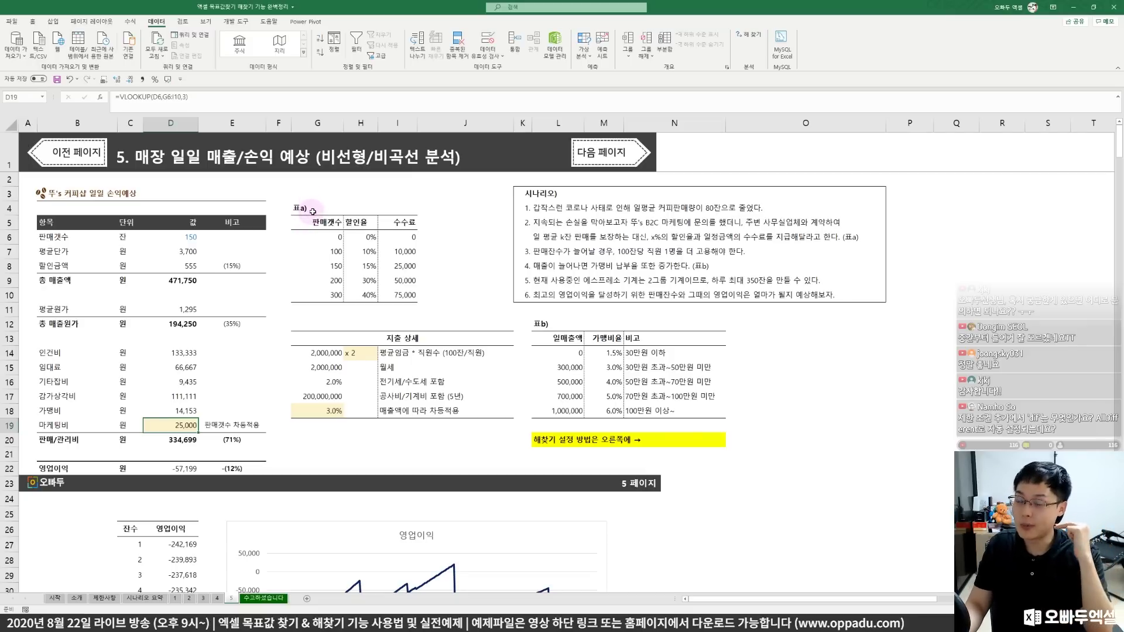
Annotate the operating profit chart in blue with a 판매갯수 axis arrow, a vertical-axis arrow and a line at the peak, then clear the annotations.
{"action": "scroll", "coordinate": [331, 252], "scroll_direction": "down", "scroll_amount": 2}
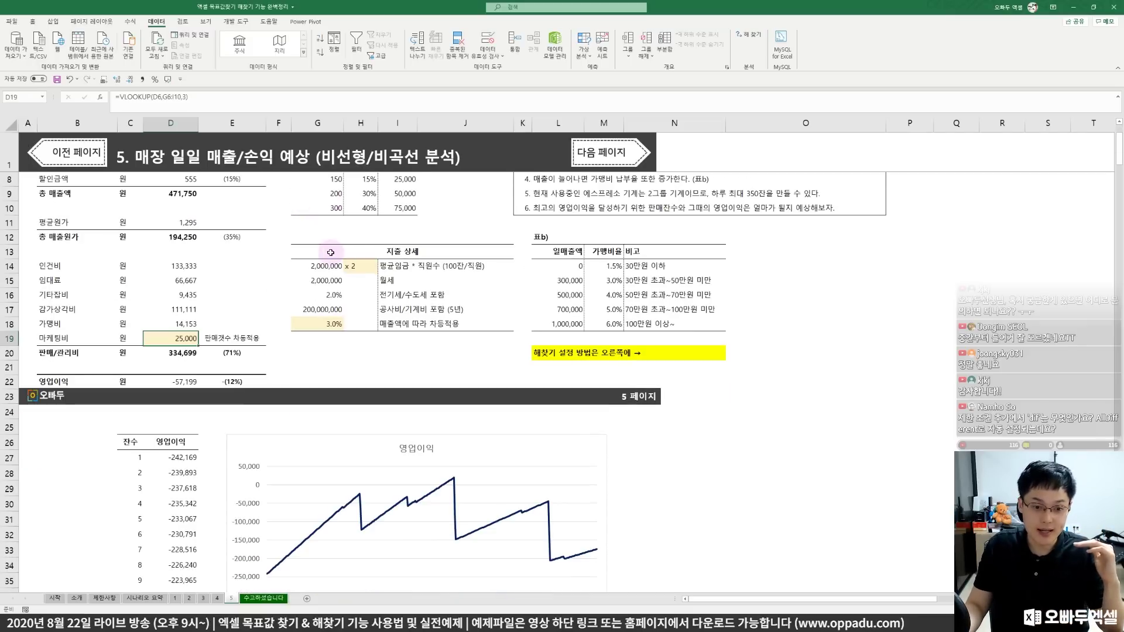
{"action": "scroll", "coordinate": [332, 251], "scroll_direction": "down", "scroll_amount": 3}
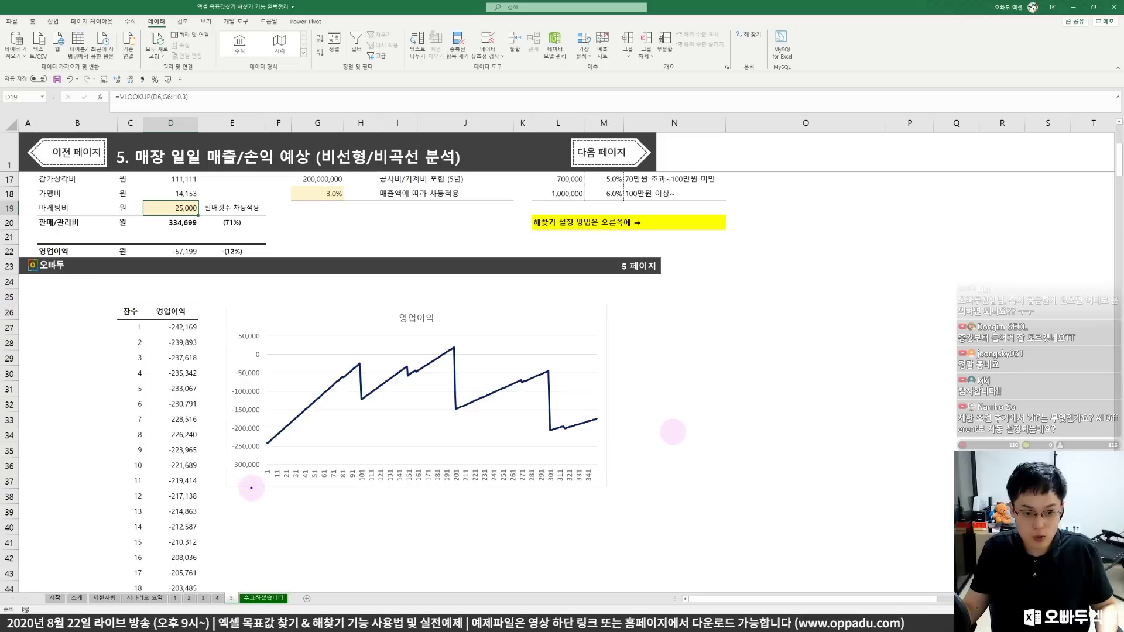
{"action": "mouse_move", "coordinate": [251, 488]}
{"action": "left_mouse_down"}
{"action": "mouse_move", "coordinate": [492, 484]}
{"action": "mouse_move", "coordinate": [563, 506]}
{"action": "left_mouse_up"}
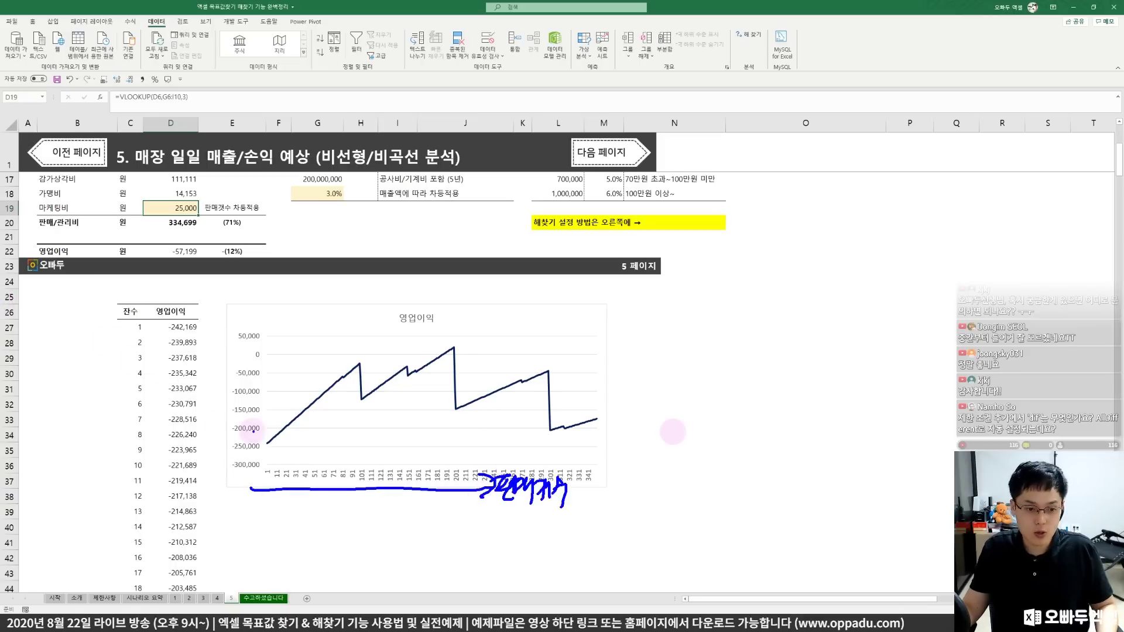
{"action": "left_click_drag", "start_coordinate": [248, 488], "coordinate": [255, 361]}
{"action": "left_click_drag", "start_coordinate": [234, 392], "coordinate": [261, 379]}
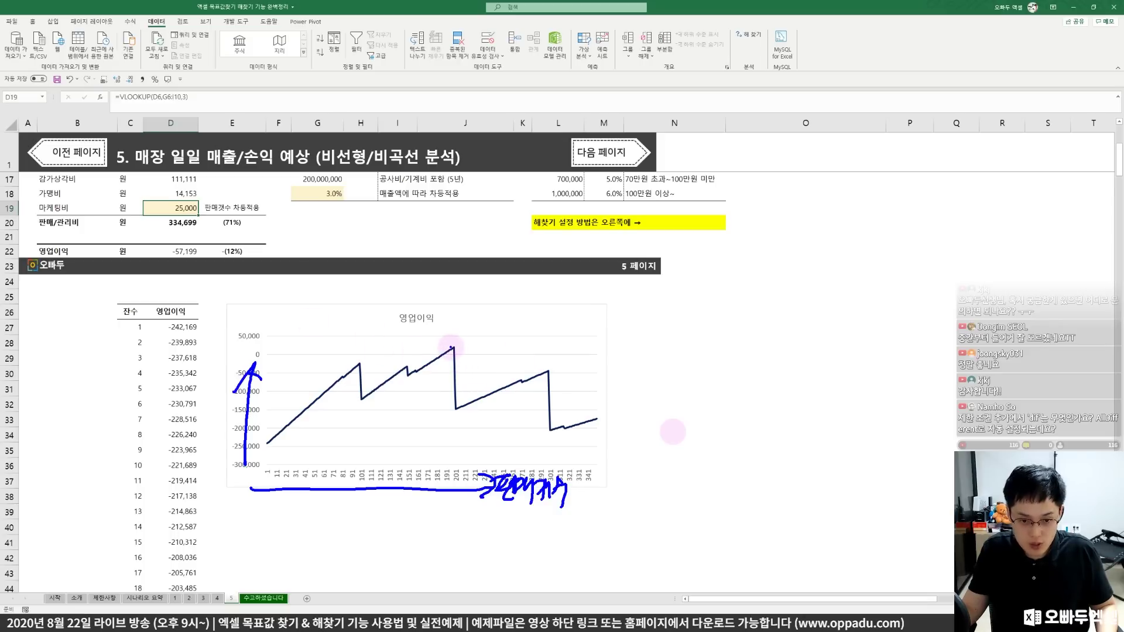
{"action": "mouse_move", "coordinate": [453, 350]}
{"action": "left_mouse_down"}
{"action": "mouse_move", "coordinate": [454, 465]}
{"action": "mouse_move", "coordinate": [436, 466]}
{"action": "mouse_move", "coordinate": [462, 473]}
{"action": "left_mouse_up"}
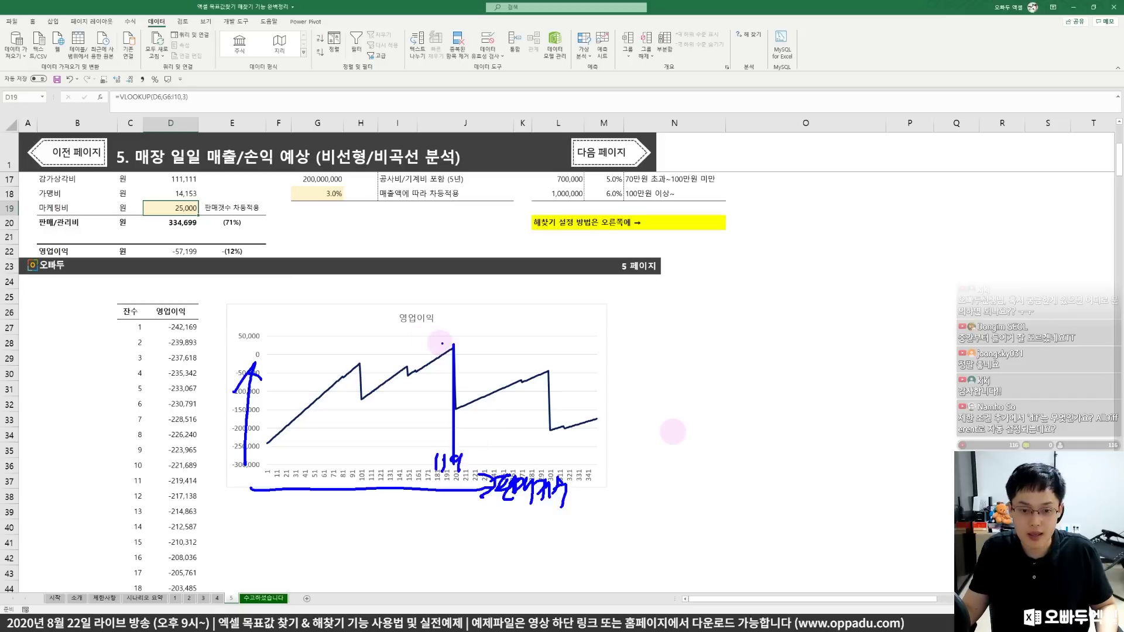
{"action": "mouse_move", "coordinate": [465, 352]}
{"action": "left_mouse_down"}
{"action": "mouse_move", "coordinate": [433, 362]}
{"action": "mouse_move", "coordinate": [468, 352]}
{"action": "left_mouse_up"}
{"action": "key", "text": "Escape"}
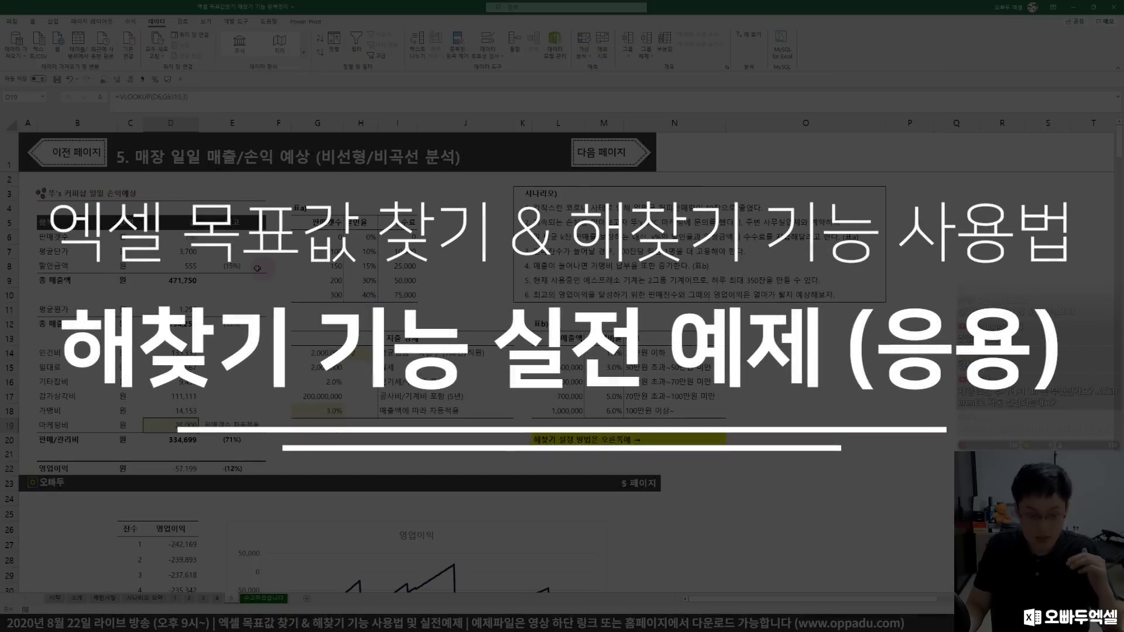
Review Solver's objective D22, its maximum setting and the variable cell D6, and close the parameters.
{"action": "left_click", "coordinate": [166, 236]}
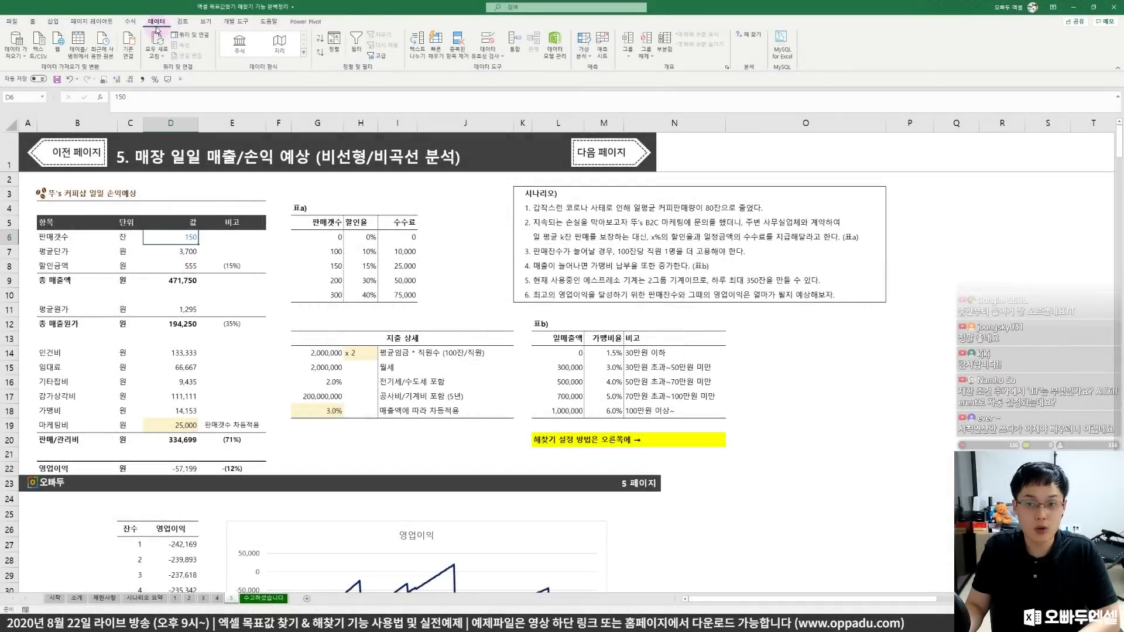
{"action": "left_click", "coordinate": [759, 35]}
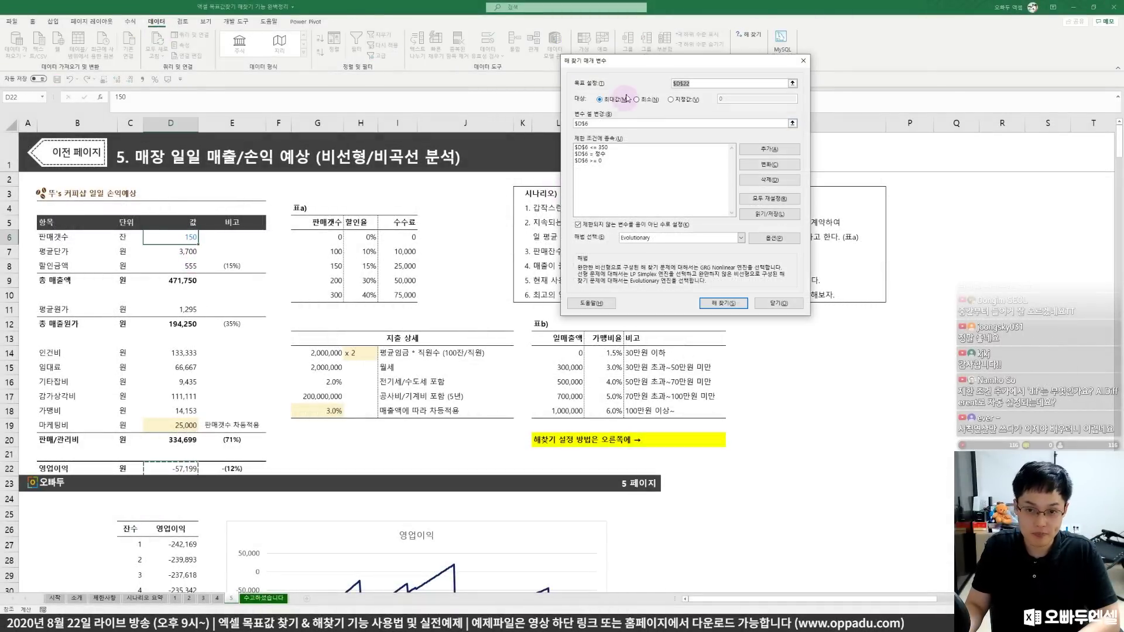
{"action": "left_click_drag", "start_coordinate": [622, 66], "coordinate": [464, 171]}
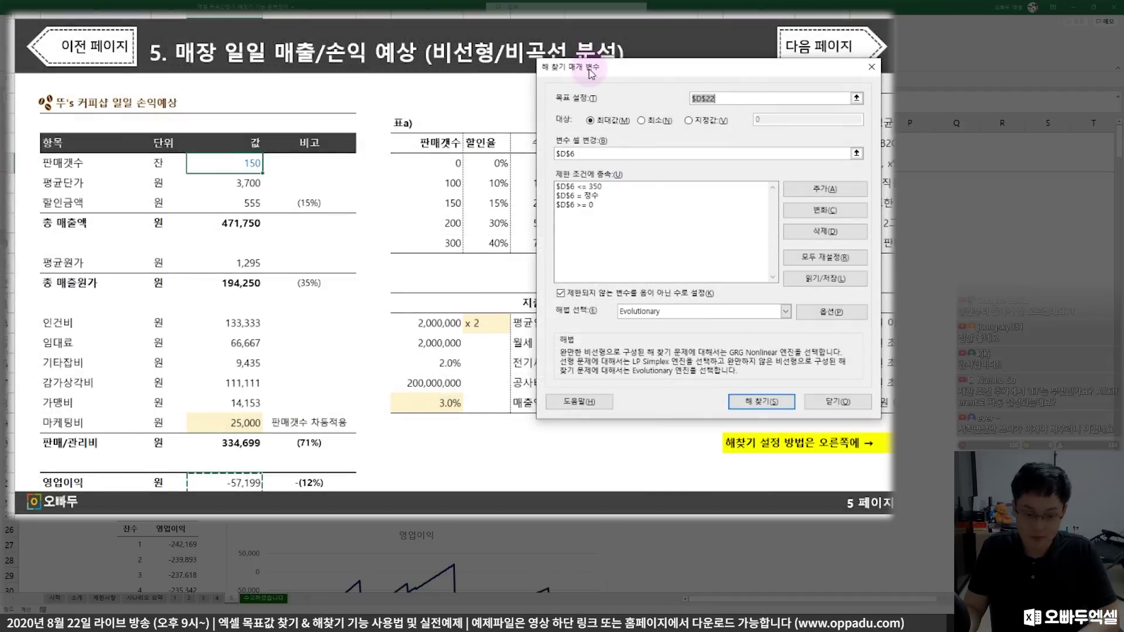
{"action": "left_click_drag", "start_coordinate": [591, 71], "coordinate": [502, 86]}
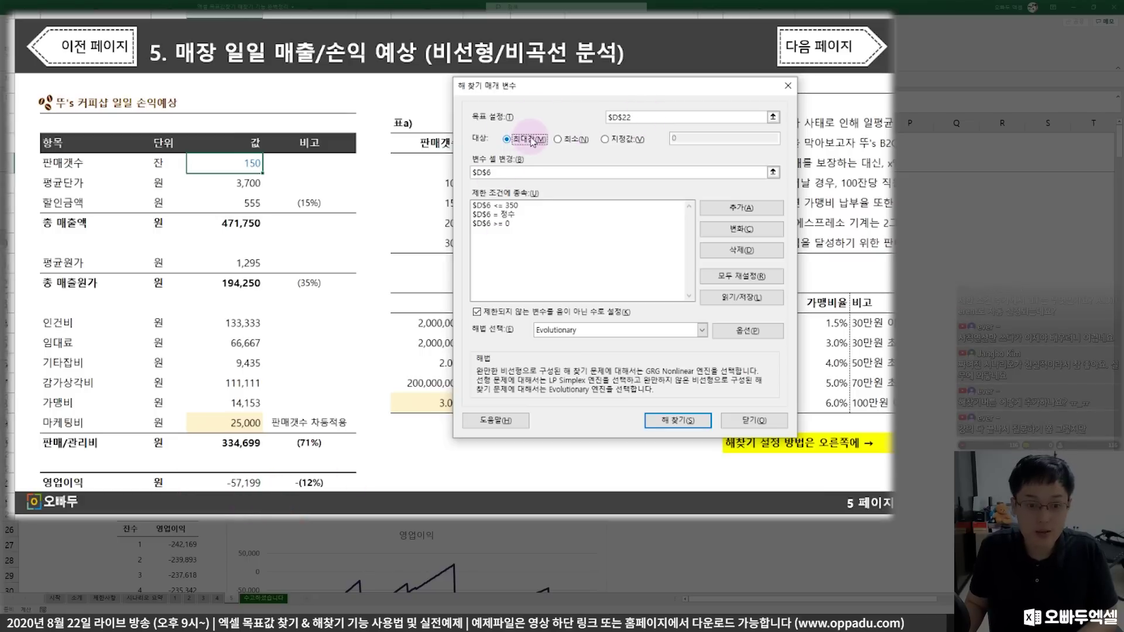
{"action": "left_click", "coordinate": [486, 173]}
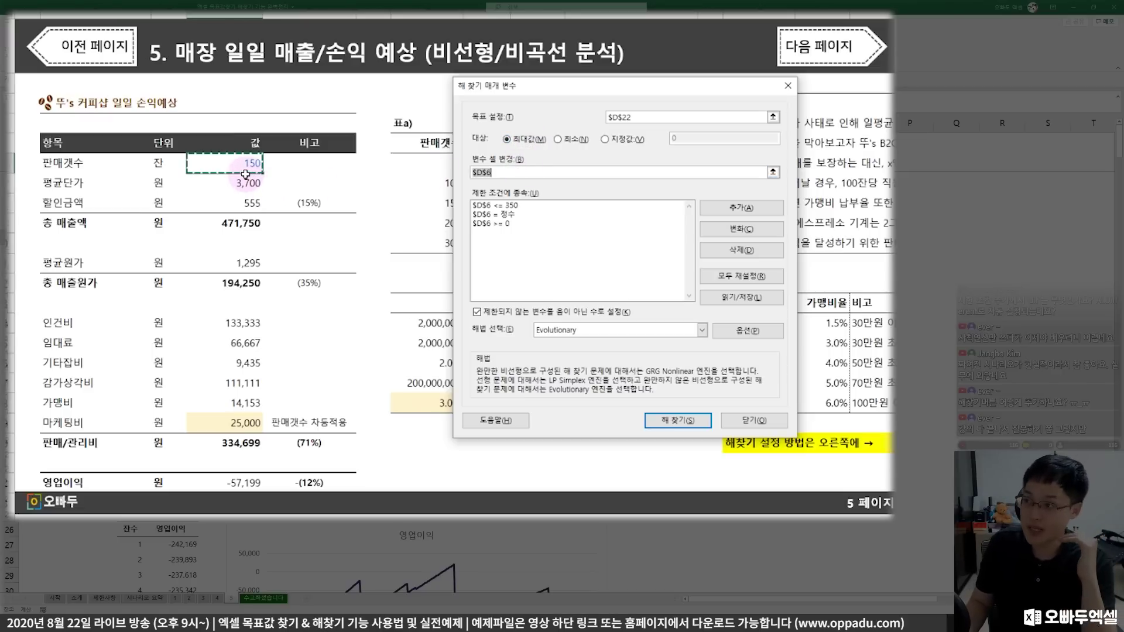
{"action": "left_click_drag", "start_coordinate": [511, 174], "coordinate": [429, 175]}
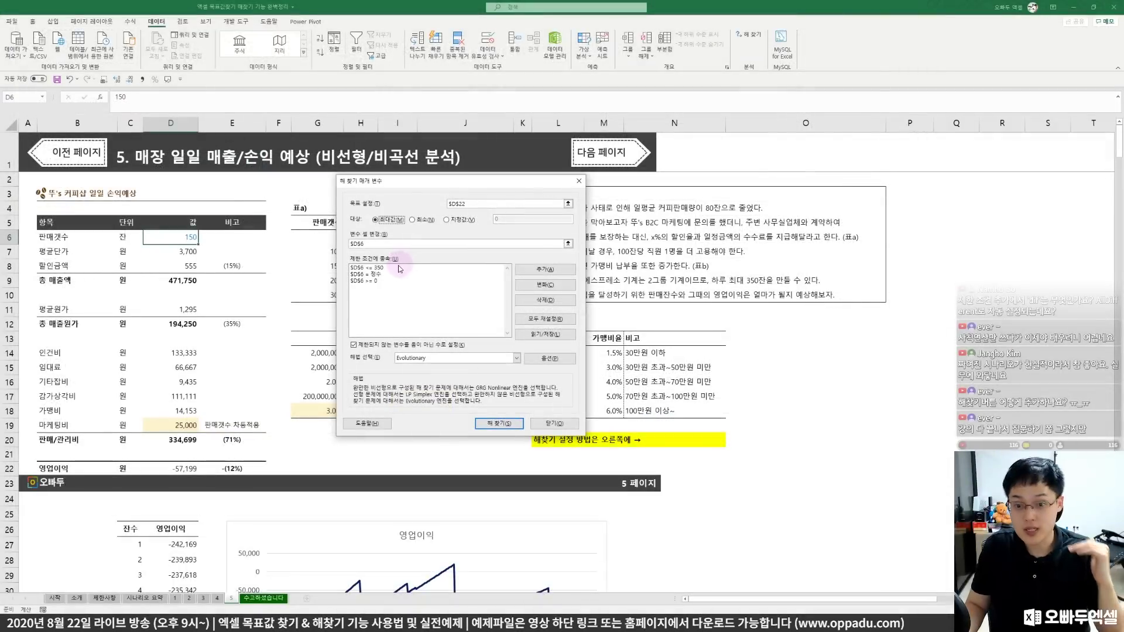
{"action": "key", "text": "Escape"}
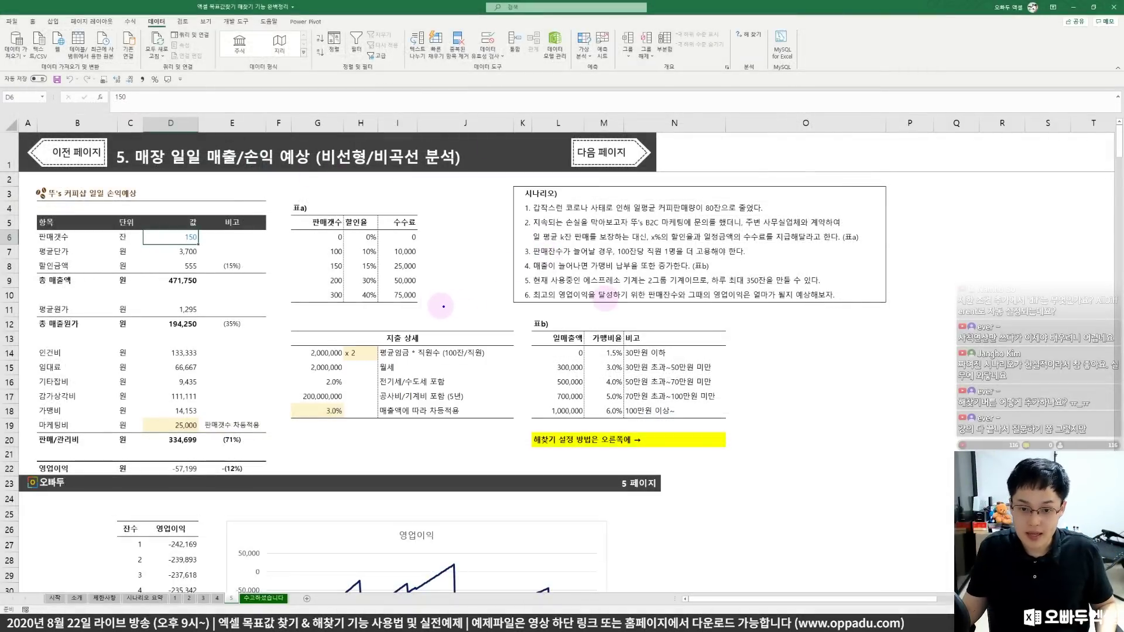
Sketch a two-group espresso machine in blue over table b and clear the drawing.
{"action": "mouse_move", "coordinate": [519, 314]}
{"action": "left_mouse_down"}
{"action": "mouse_move", "coordinate": [517, 353]}
{"action": "mouse_move", "coordinate": [568, 304]}
{"action": "mouse_move", "coordinate": [661, 360]}
{"action": "mouse_move", "coordinate": [551, 353]}
{"action": "mouse_move", "coordinate": [540, 285]}
{"action": "mouse_move", "coordinate": [684, 276]}
{"action": "left_mouse_up"}
{"action": "left_click_drag", "start_coordinate": [648, 294], "coordinate": [630, 339]}
{"action": "left_click_drag", "start_coordinate": [544, 350], "coordinate": [532, 382]}
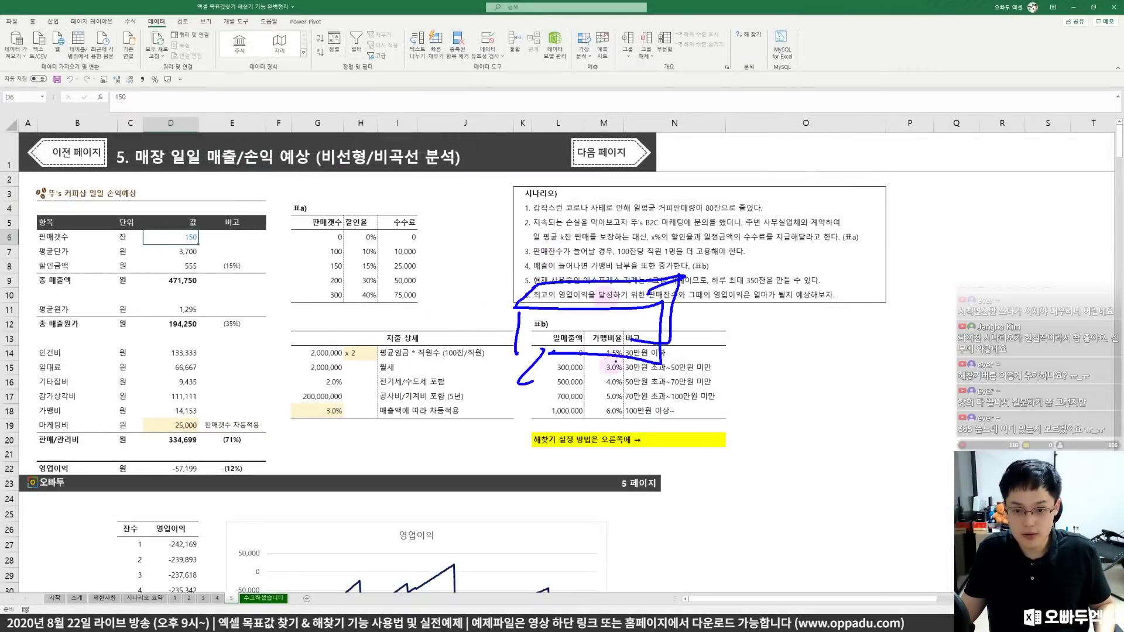
{"action": "left_click_drag", "start_coordinate": [627, 350], "coordinate": [654, 386]}
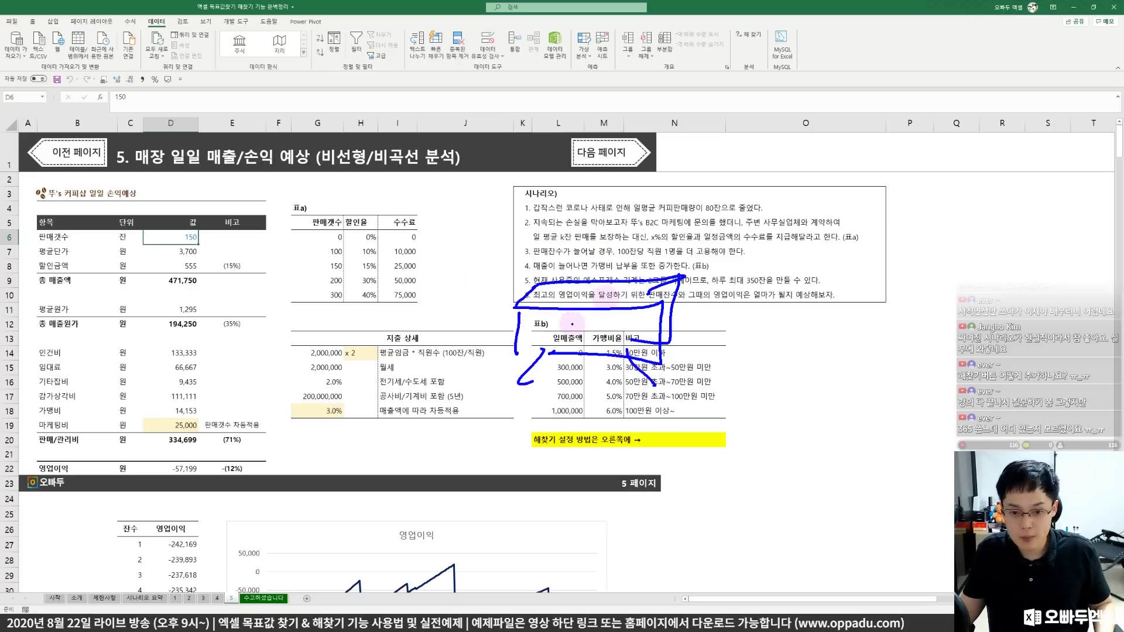
{"action": "left_click_drag", "start_coordinate": [561, 324], "coordinate": [645, 326]}
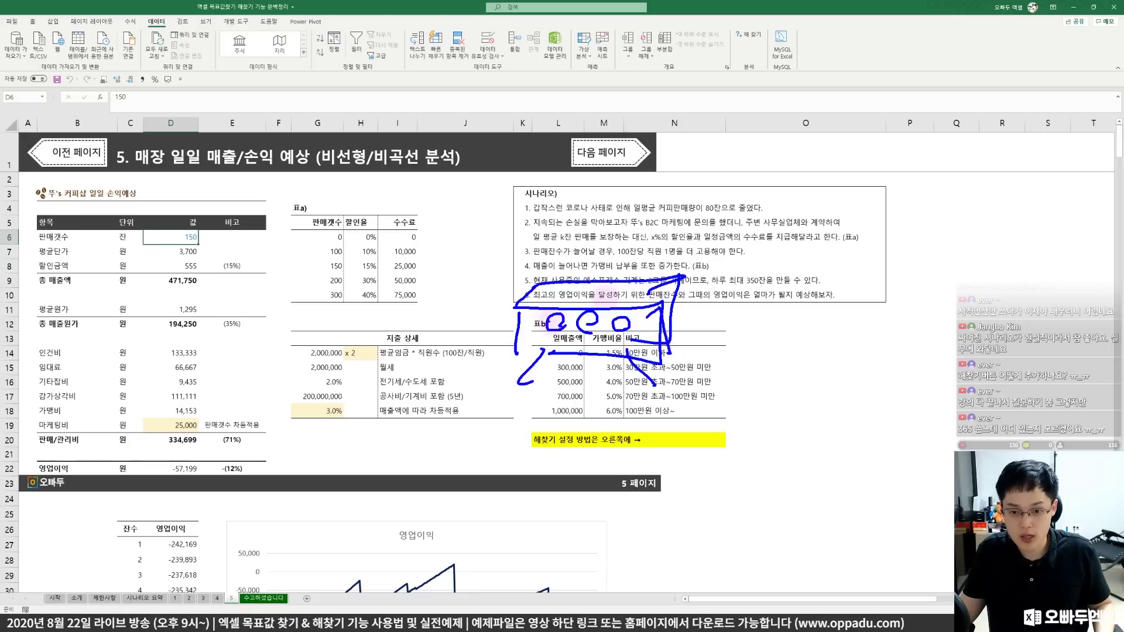
{"action": "mouse_move", "coordinate": [525, 309]}
{"action": "left_mouse_down"}
{"action": "mouse_move", "coordinate": [501, 335]}
{"action": "mouse_move", "coordinate": [508, 358]}
{"action": "mouse_move", "coordinate": [519, 321]}
{"action": "left_mouse_up"}
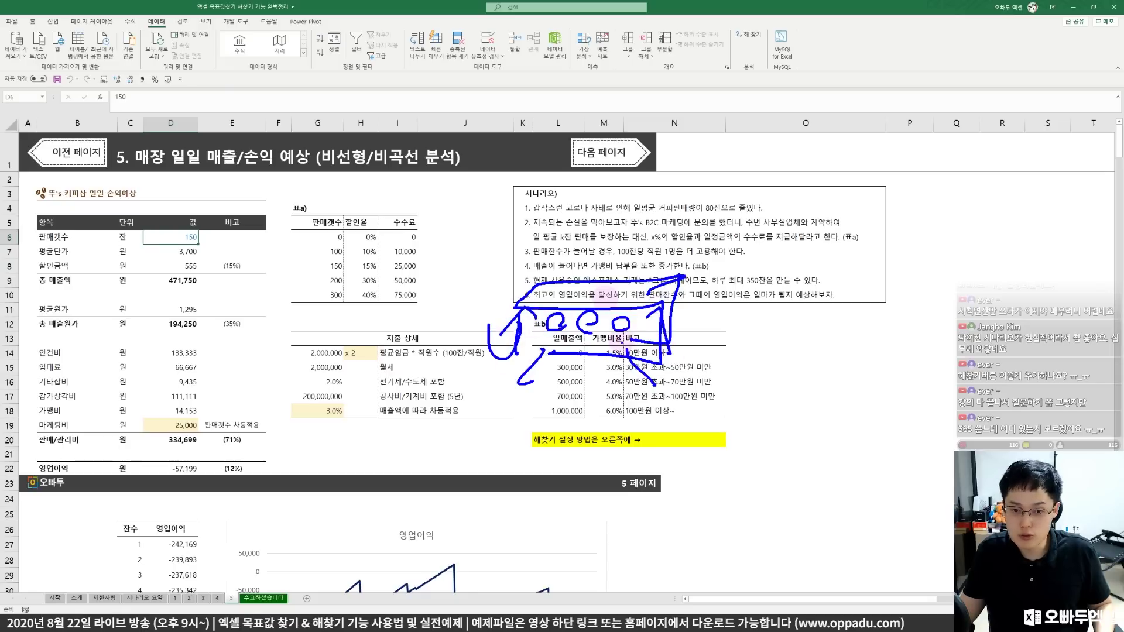
{"action": "mouse_move", "coordinate": [657, 358]}
{"action": "left_mouse_down"}
{"action": "mouse_move", "coordinate": [674, 362]}
{"action": "mouse_move", "coordinate": [698, 331]}
{"action": "left_mouse_up"}
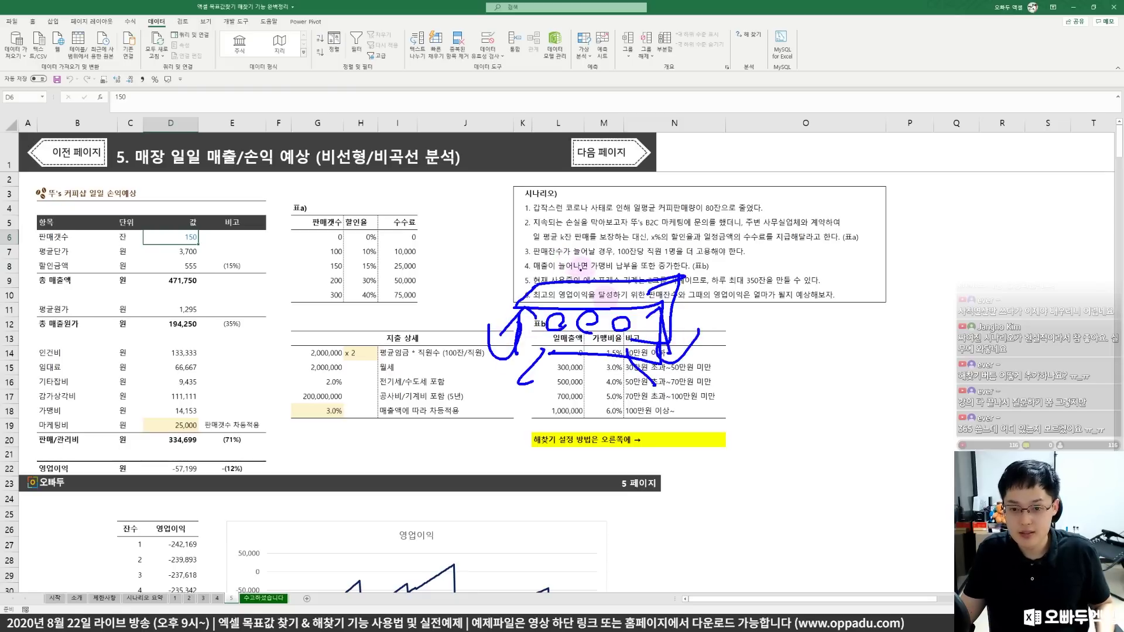
{"action": "mouse_move", "coordinate": [638, 293]}
{"action": "left_mouse_down"}
{"action": "mouse_move", "coordinate": [659, 270]}
{"action": "mouse_move", "coordinate": [680, 296]}
{"action": "left_mouse_up"}
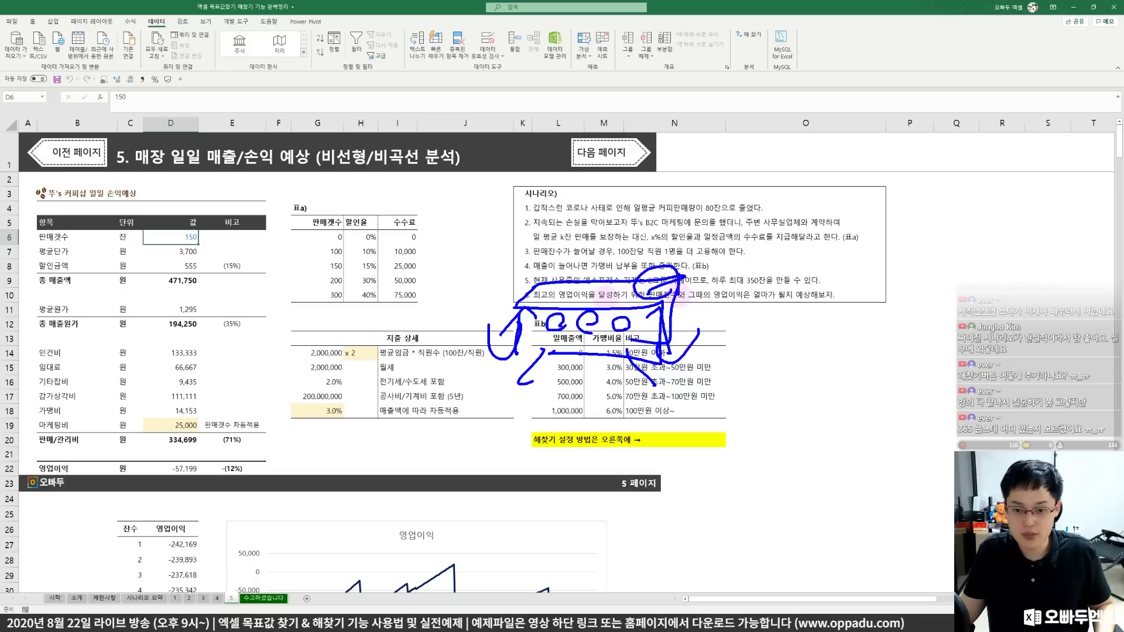
{"action": "mouse_move", "coordinate": [781, 298]}
{"action": "left_mouse_down"}
{"action": "mouse_move", "coordinate": [731, 275]}
{"action": "mouse_move", "coordinate": [773, 266]}
{"action": "mouse_move", "coordinate": [734, 299]}
{"action": "mouse_move", "coordinate": [776, 301]}
{"action": "left_mouse_up"}
{"action": "key", "text": "Escape"}
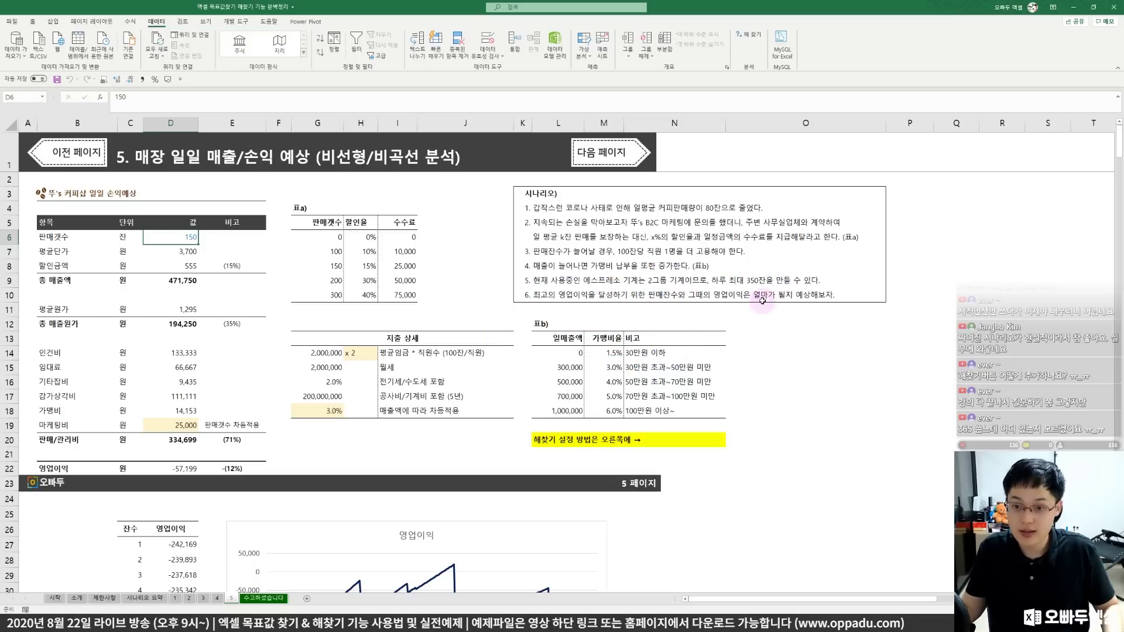
Reopen the Solver parameters and examine the three constraints on D6: at most 350, integer, and at least 0.
{"action": "key", "text": "alt+a"}
{"action": "key", "text": "y"}
{"action": "key", "text": "2"}
{"action": "left_click_drag", "start_coordinate": [258, 164], "coordinate": [444, 158]}
{"action": "left_click", "coordinate": [445, 242]}
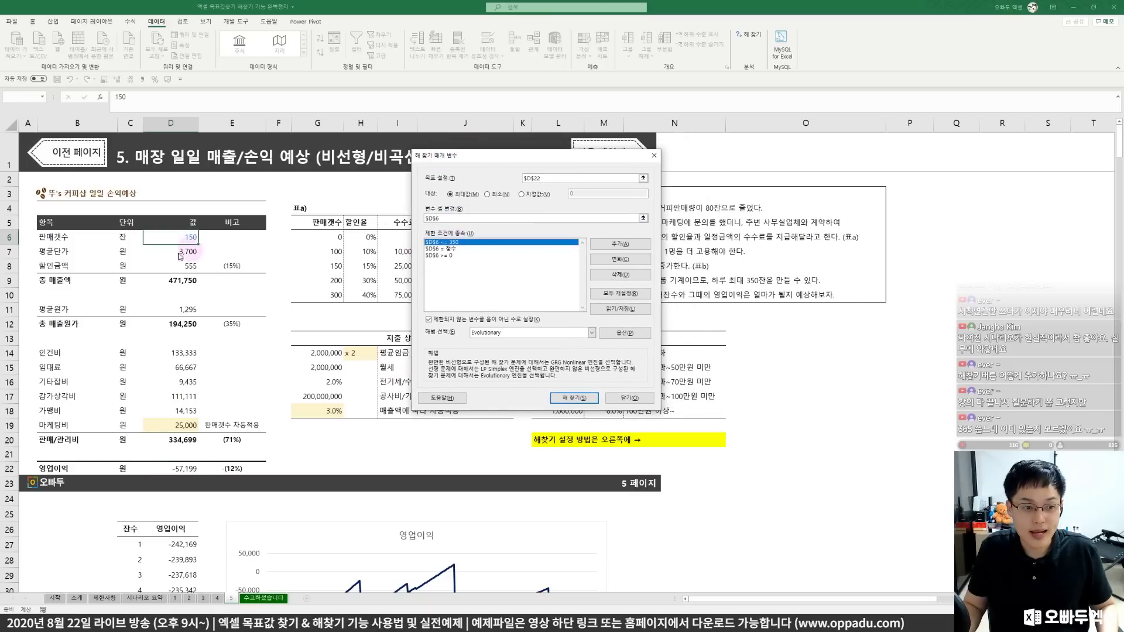
{"action": "left_click", "coordinate": [449, 255]}
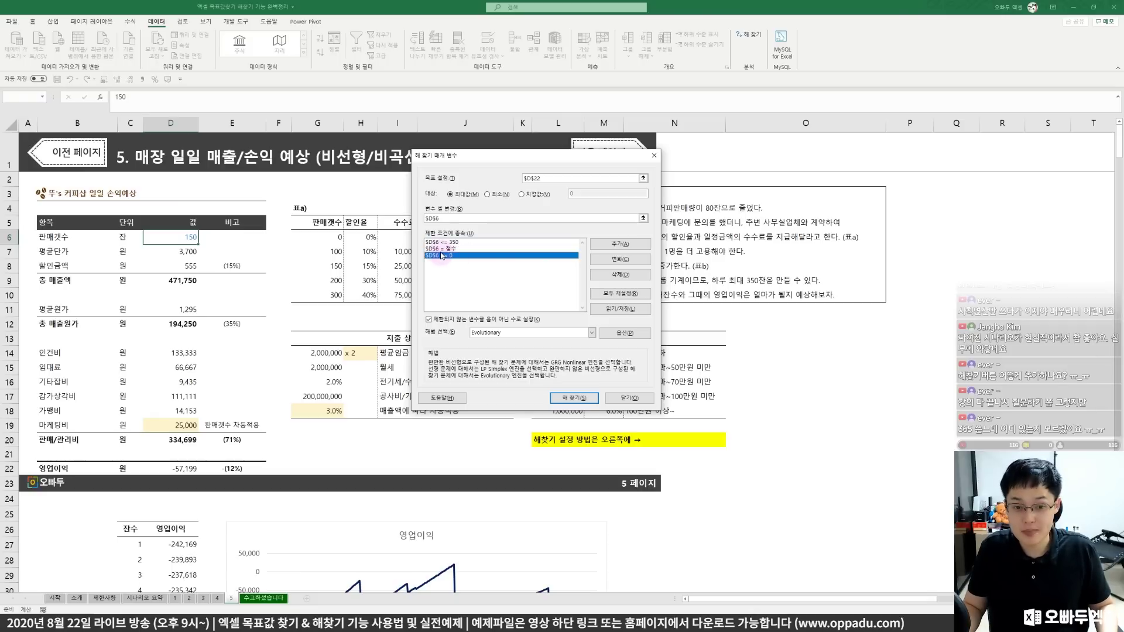
{"action": "left_click", "coordinate": [448, 249]}
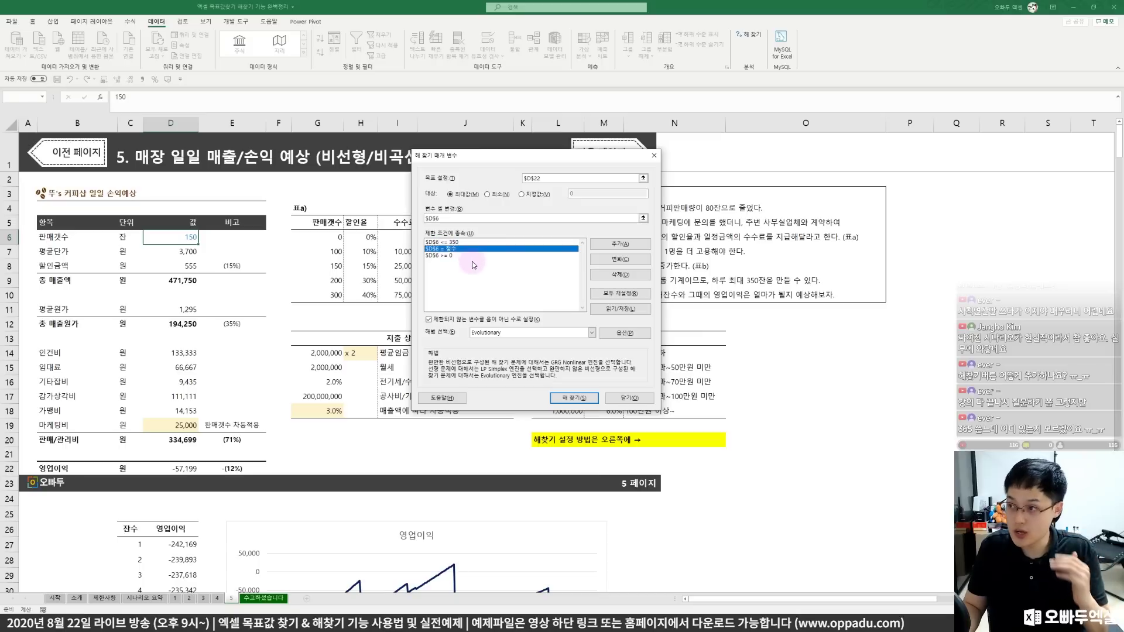
{"action": "left_click", "coordinate": [452, 257]}
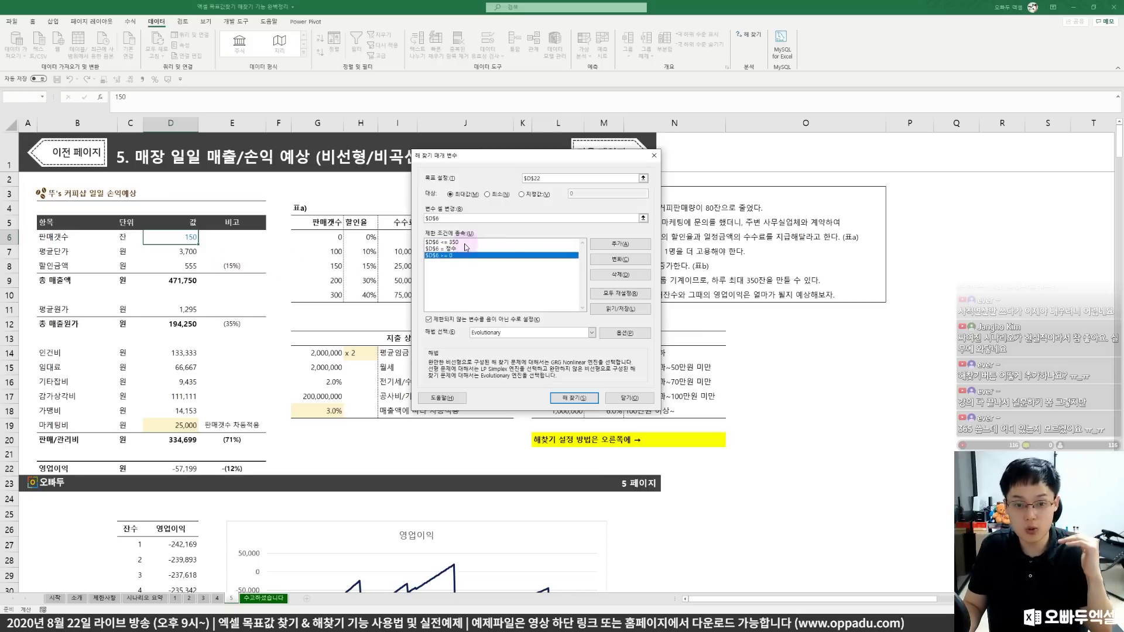
{"action": "left_click", "coordinate": [465, 244]}
{"action": "left_click", "coordinate": [464, 250]}
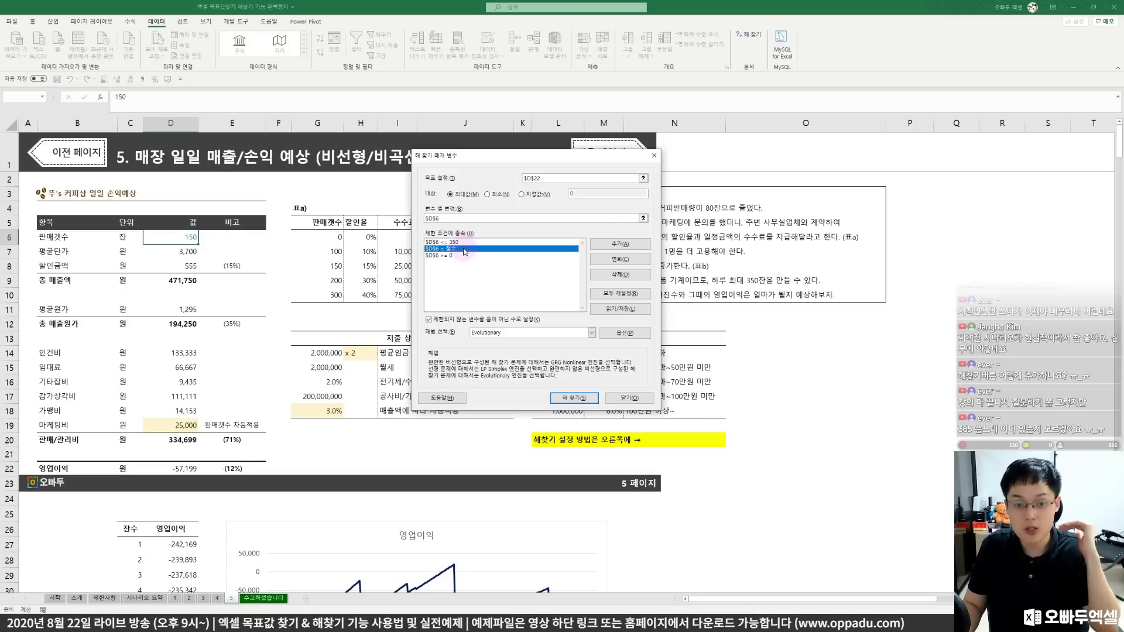
{"action": "left_click", "coordinate": [460, 243]}
{"action": "left_click", "coordinate": [456, 250]}
{"action": "left_click", "coordinate": [456, 256]}
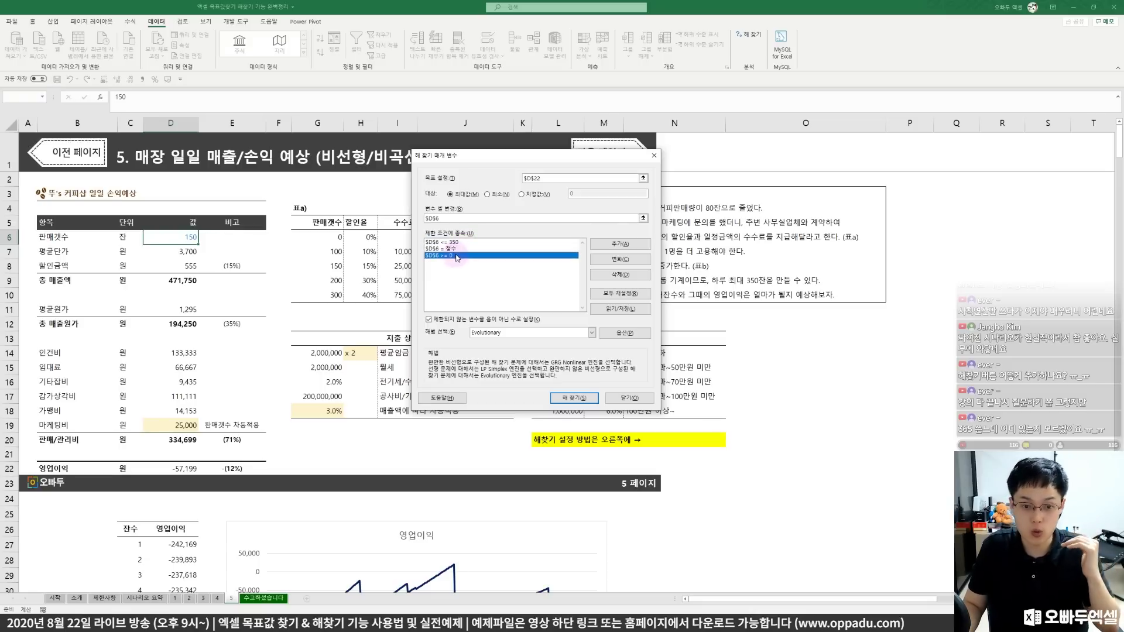
Choose GRG 비선형 as the solving method and run Solver to maximize the operating profit in D22.
{"action": "left_click", "coordinate": [527, 332]}
{"action": "left_click", "coordinate": [530, 340]}
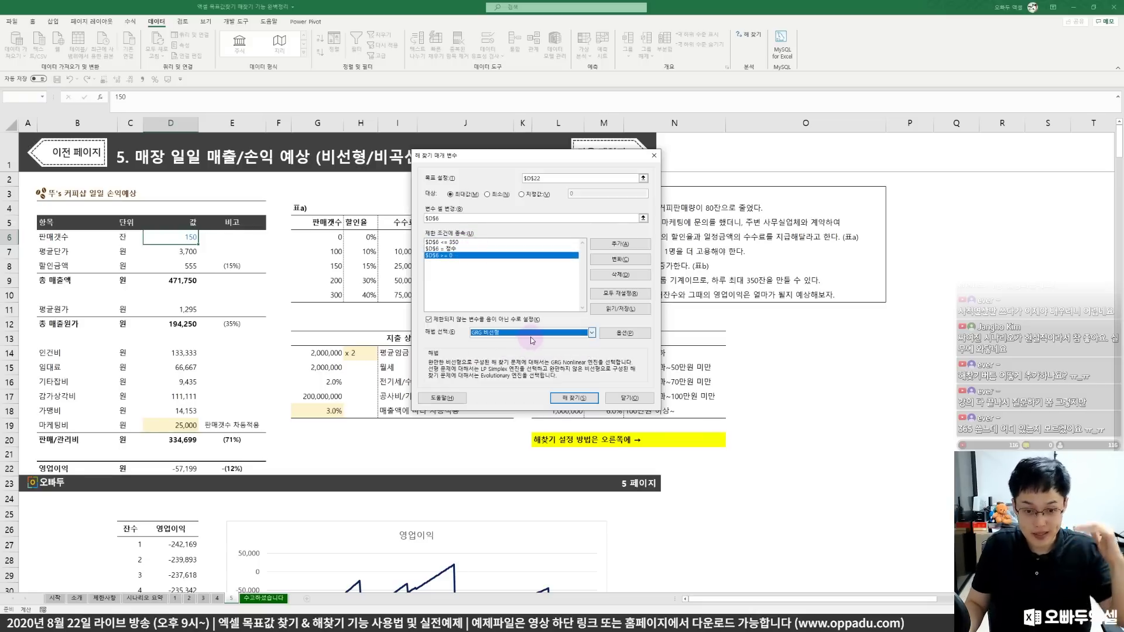
{"action": "left_click", "coordinate": [502, 333]}
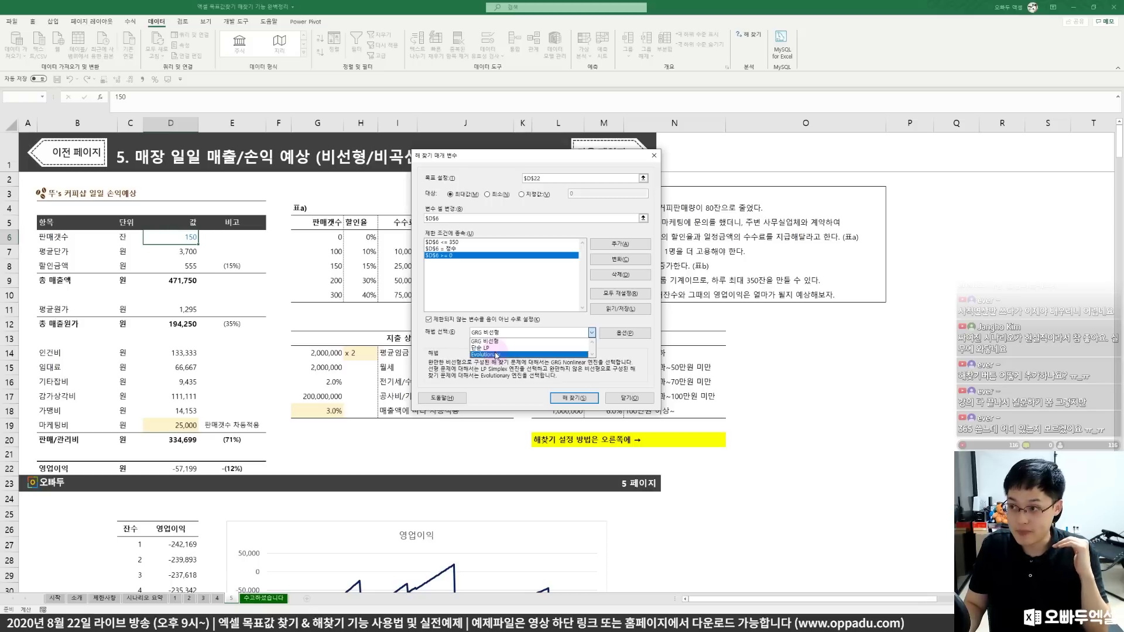
{"action": "left_click", "coordinate": [497, 342]}
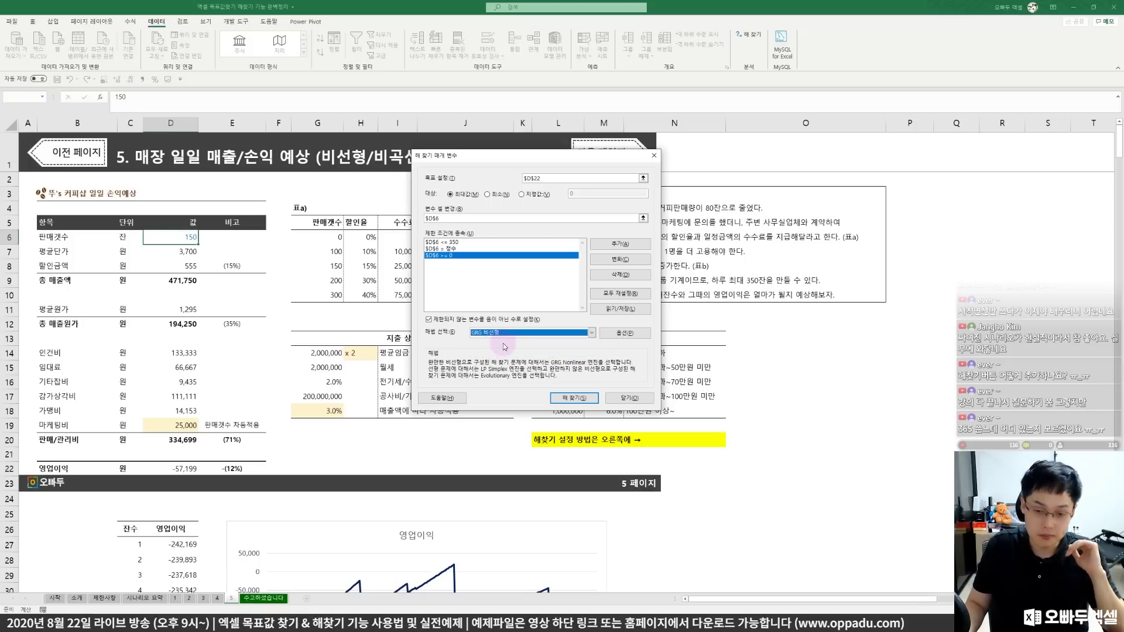
{"action": "left_click", "coordinate": [572, 398]}
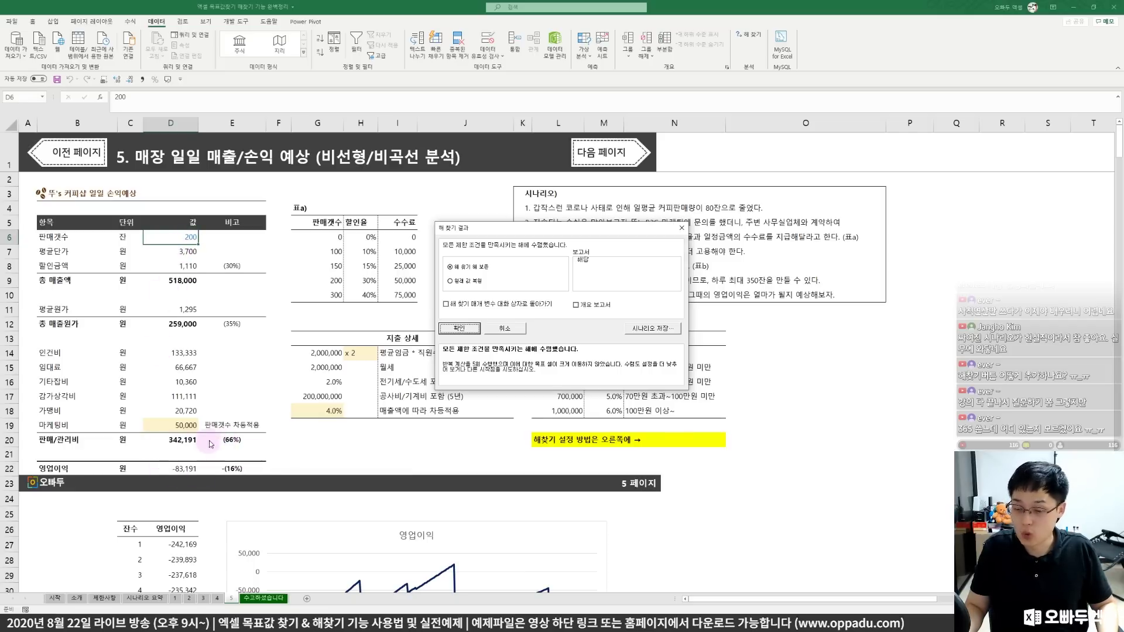
Discard the GRG 비선형 result and examine the 영업이익 line chart below the profit table.
{"action": "left_click", "coordinate": [504, 330]}
{"action": "scroll", "coordinate": [357, 403], "scroll_direction": "down", "scroll_amount": 3}
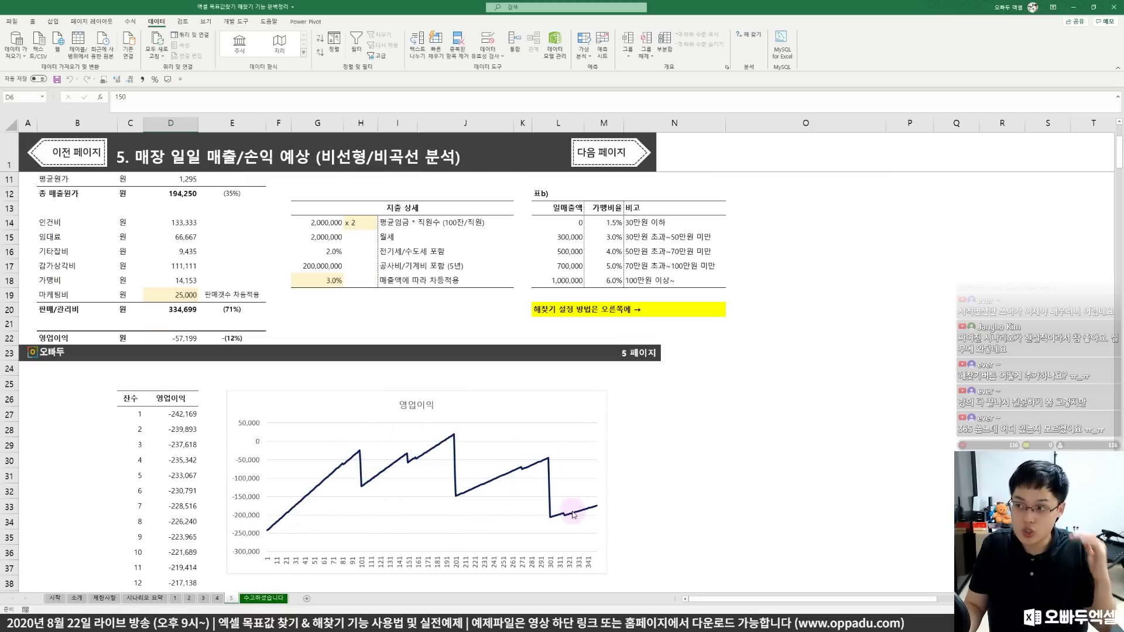
{"action": "mouse_move", "coordinate": [574, 515]}
{"action": "scroll", "coordinate": [509, 451], "scroll_direction": "up", "scroll_amount": 3}
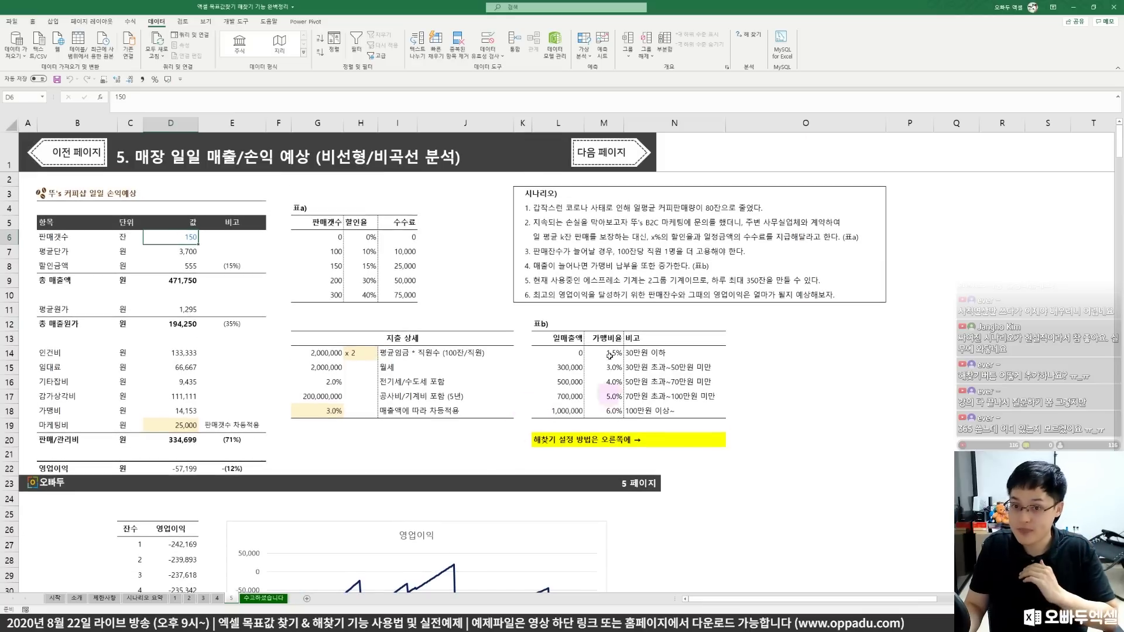
Reopen the Solver parameters and choose Evolutionary as the solving method.
{"action": "left_click", "coordinate": [741, 35]}
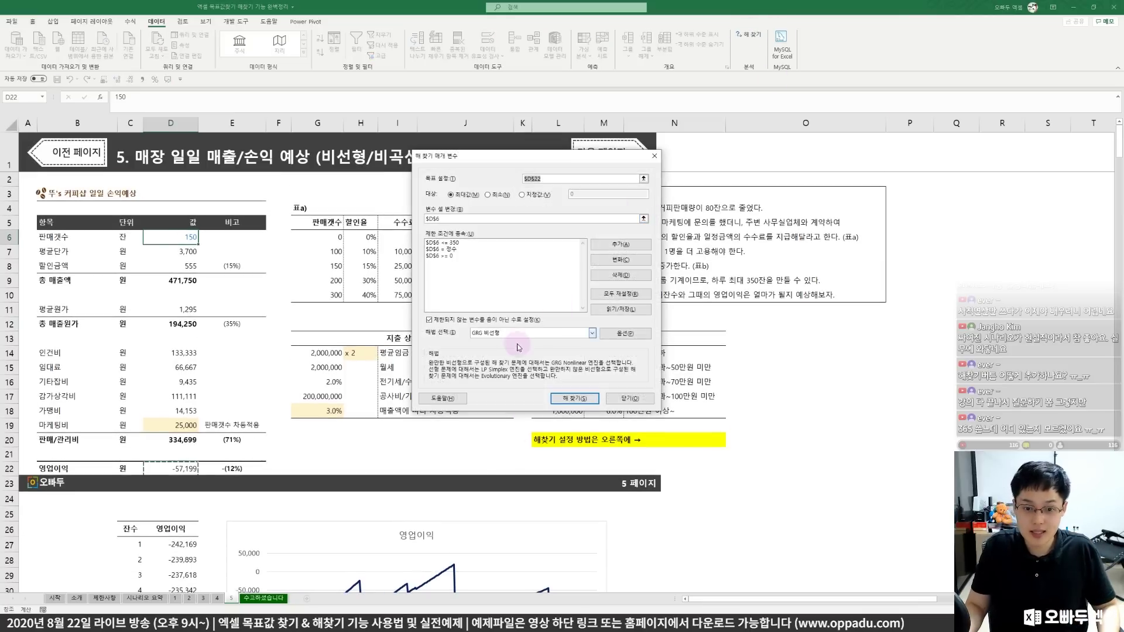
{"action": "left_click", "coordinate": [559, 334]}
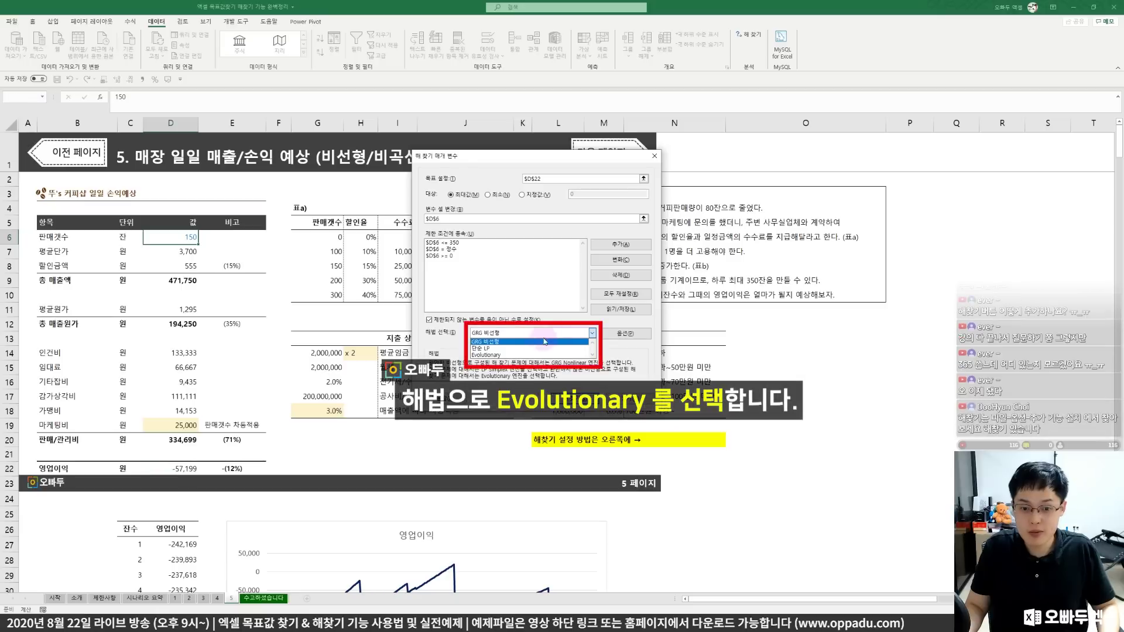
{"action": "left_click", "coordinate": [517, 355]}
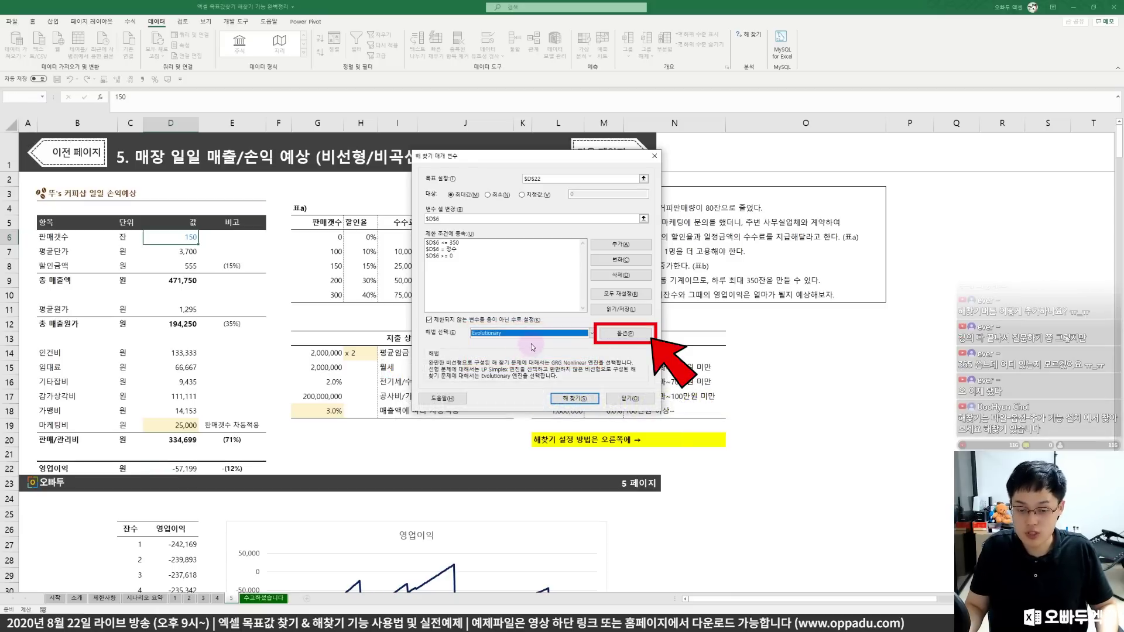
Open the Solver options, outline the 모든 해법 heading and the maximum time setting in blue, and clear the markings.
{"action": "left_click", "coordinate": [622, 333]}
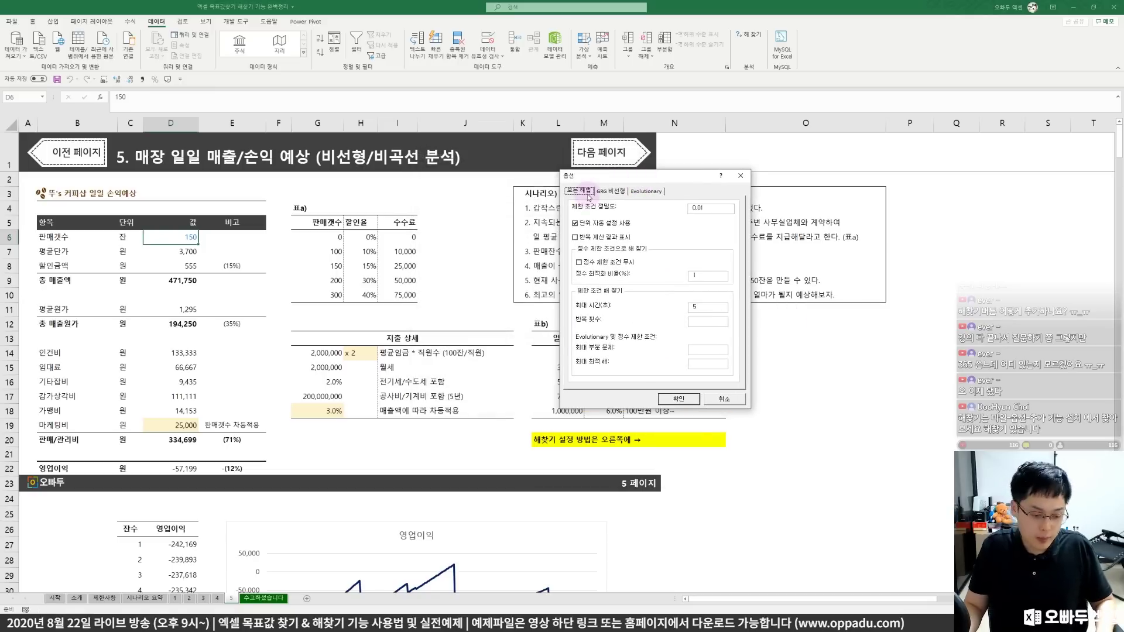
{"action": "key", "text": "ctrl+2"}
{"action": "left_click_drag", "start_coordinate": [561, 183], "coordinate": [609, 200]}
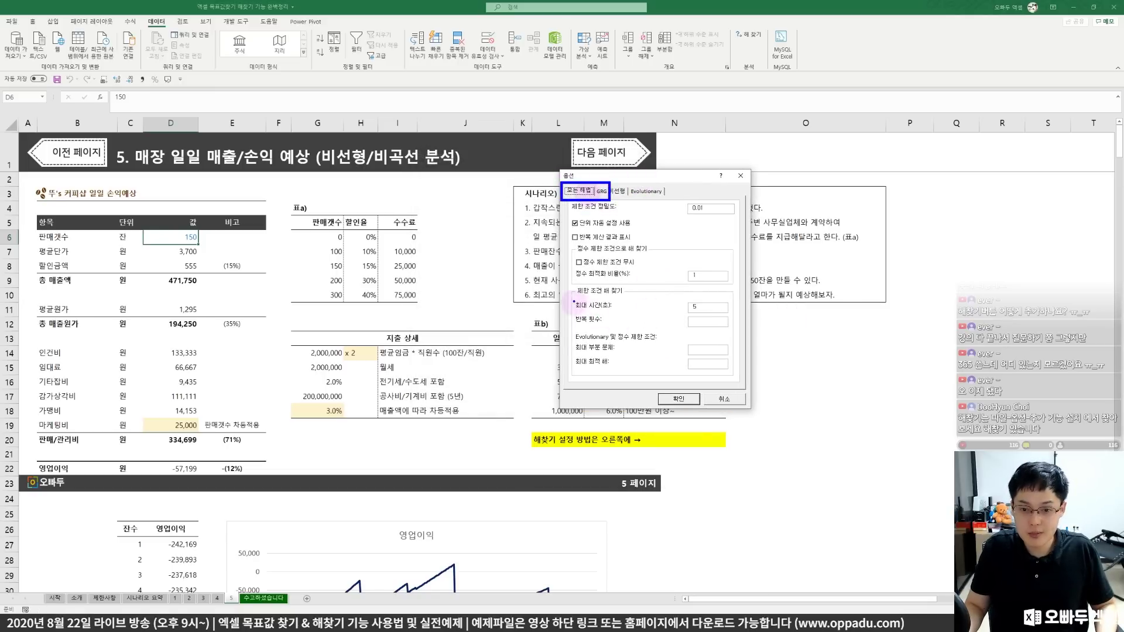
{"action": "mouse_move", "coordinate": [571, 284]}
{"action": "left_mouse_down"}
{"action": "mouse_move", "coordinate": [603, 310]}
{"action": "mouse_move", "coordinate": [738, 317]}
{"action": "left_mouse_up"}
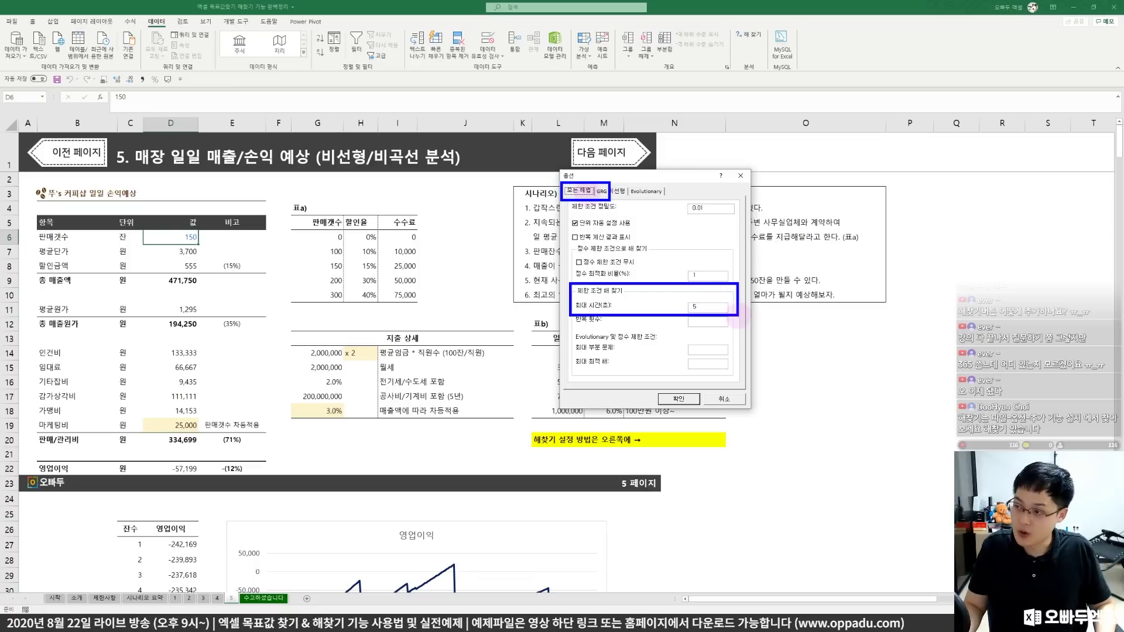
{"action": "key", "text": "Escape"}
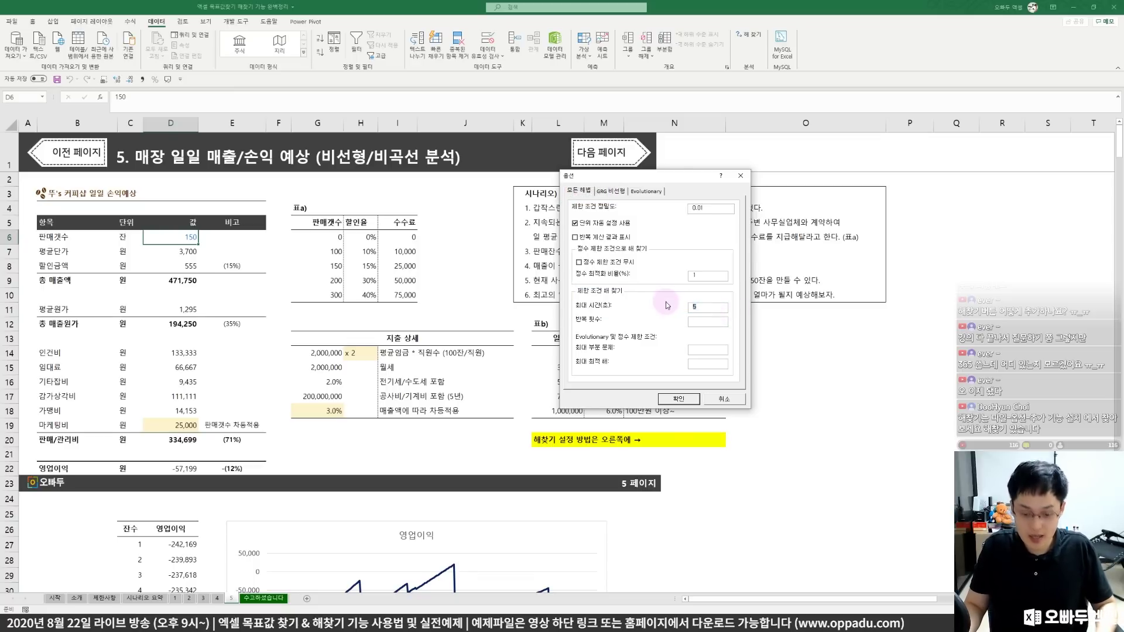
Check the Evolutionary options, set the maximum time for all methods to 5 seconds and accept the options.
{"action": "left_click", "coordinate": [644, 191]}
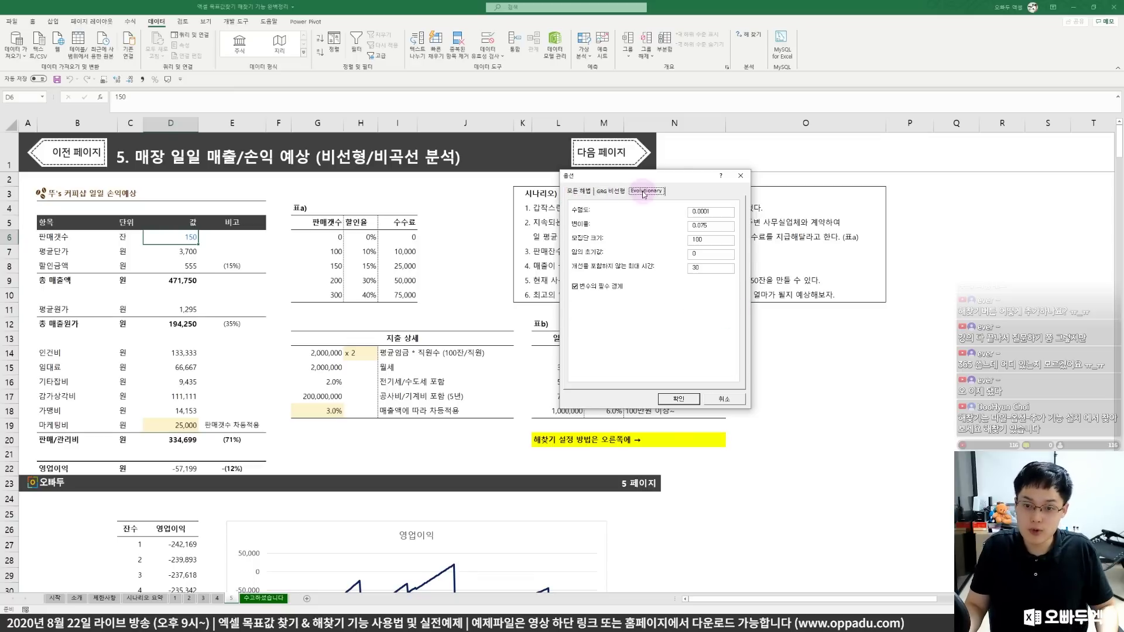
{"action": "left_click", "coordinate": [582, 192]}
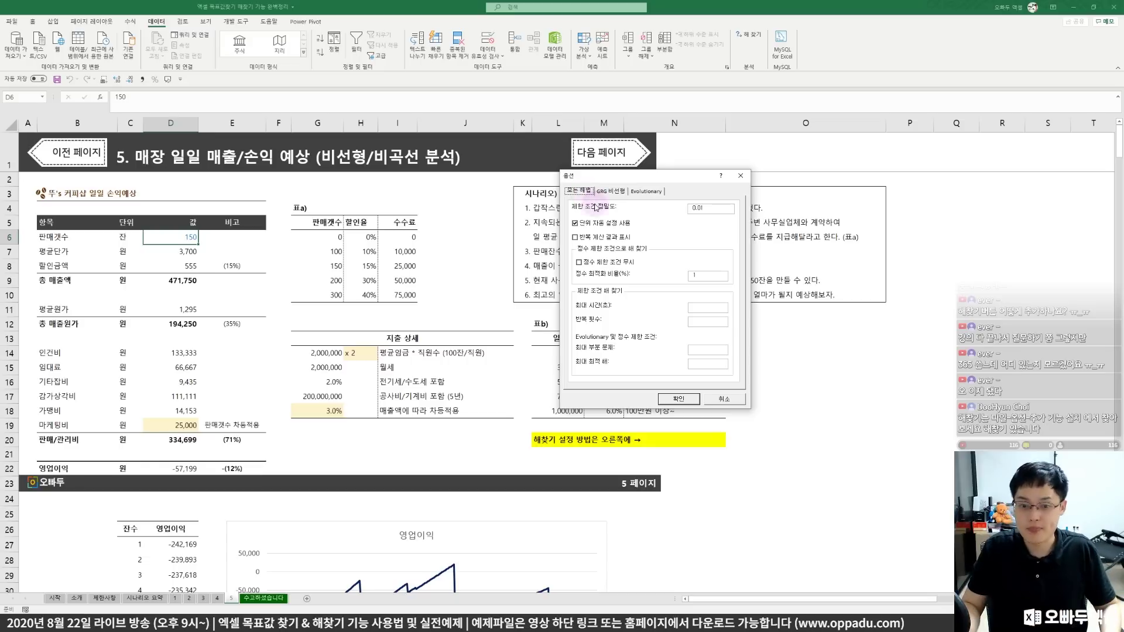
{"action": "left_click", "coordinate": [713, 306]}
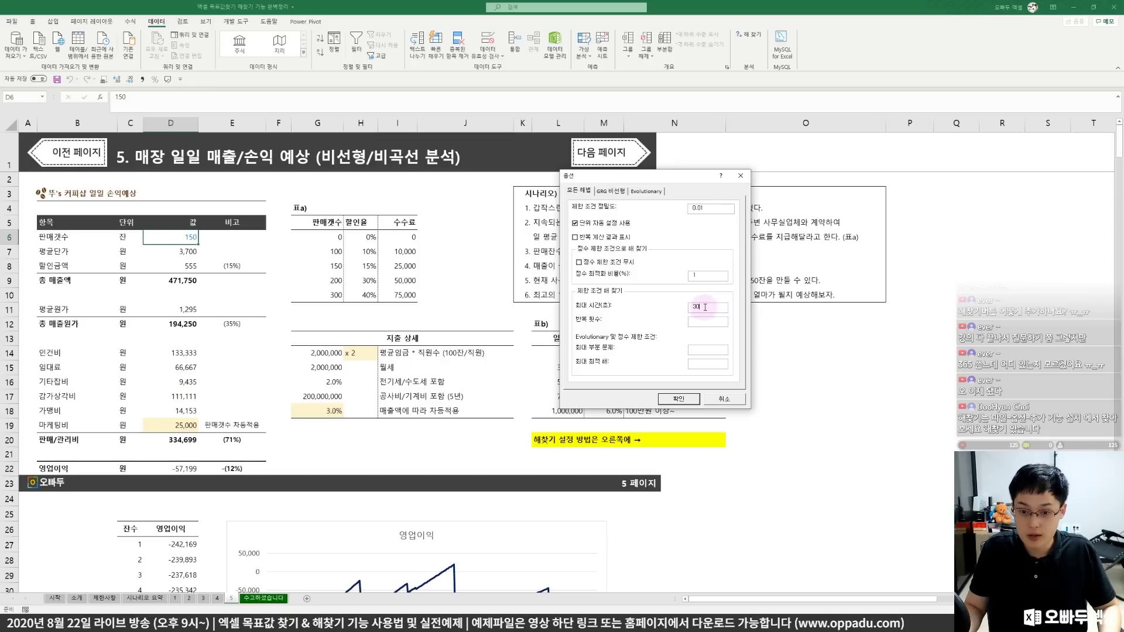
{"action": "key", "text": "BackSpace"}
{"action": "key", "text": "BackSpace"}
{"action": "type", "text": "5"}
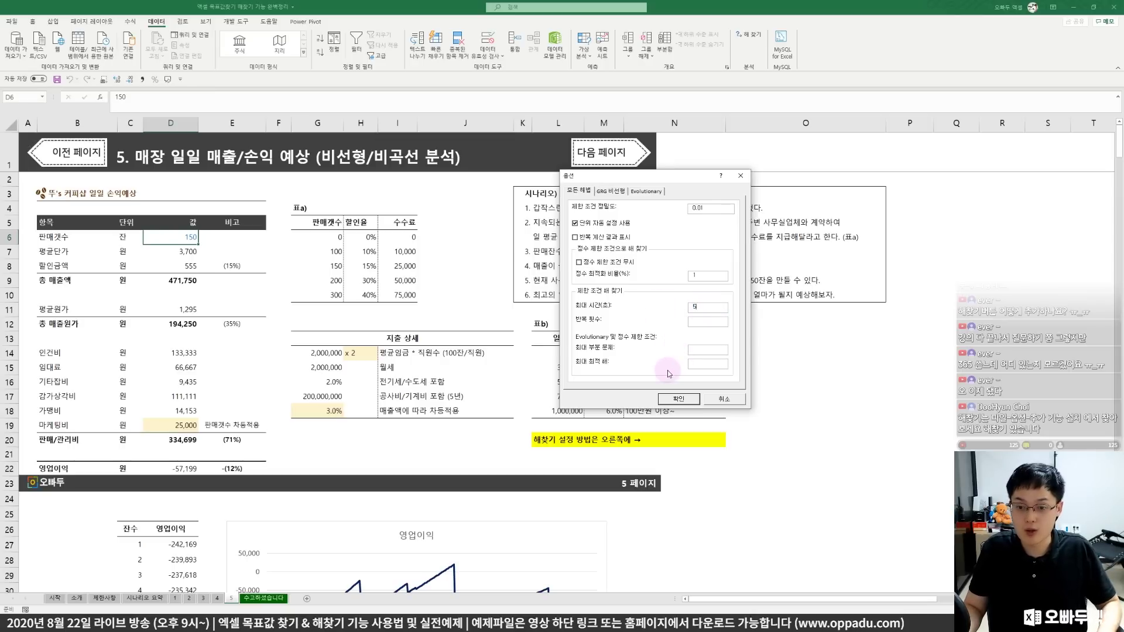
{"action": "left_click", "coordinate": [677, 399]}
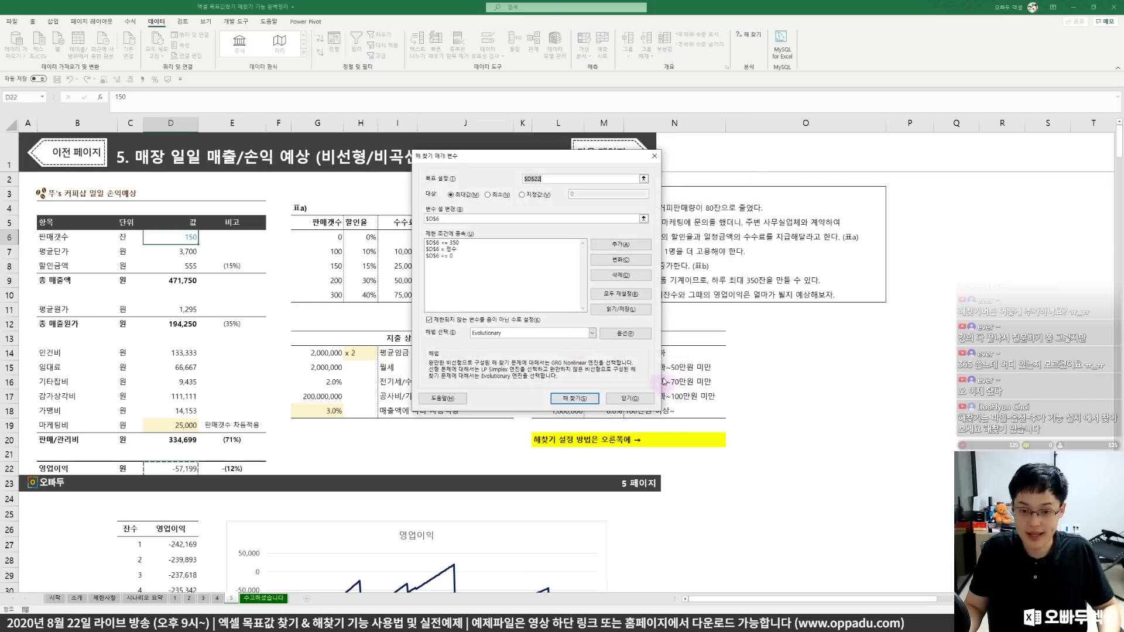
Run Solver with the Evolutionary method, stop it at the time limit and keep the solution found.
{"action": "left_click", "coordinate": [593, 333]}
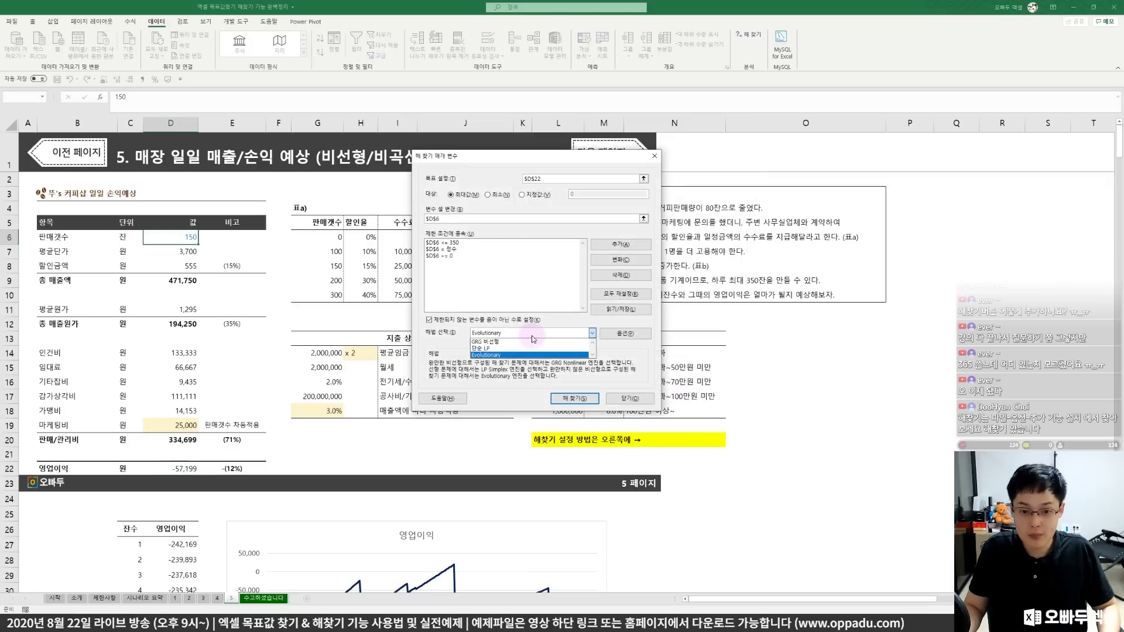
{"action": "left_click", "coordinate": [507, 355]}
{"action": "left_click", "coordinate": [562, 398]}
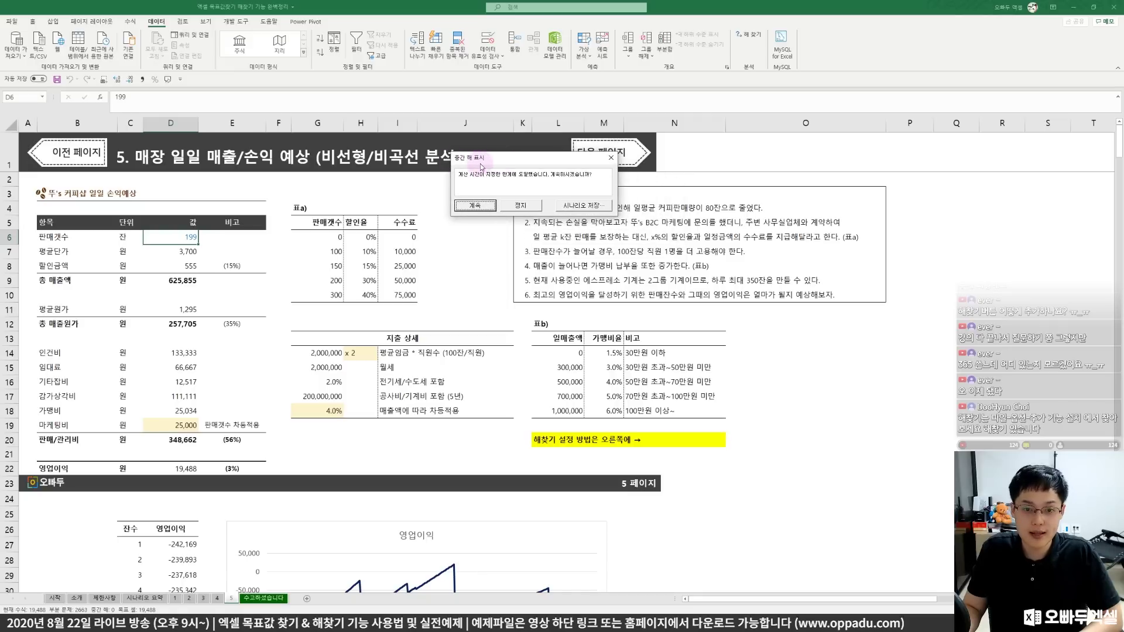
{"action": "left_click_drag", "start_coordinate": [494, 166], "coordinate": [446, 173]}
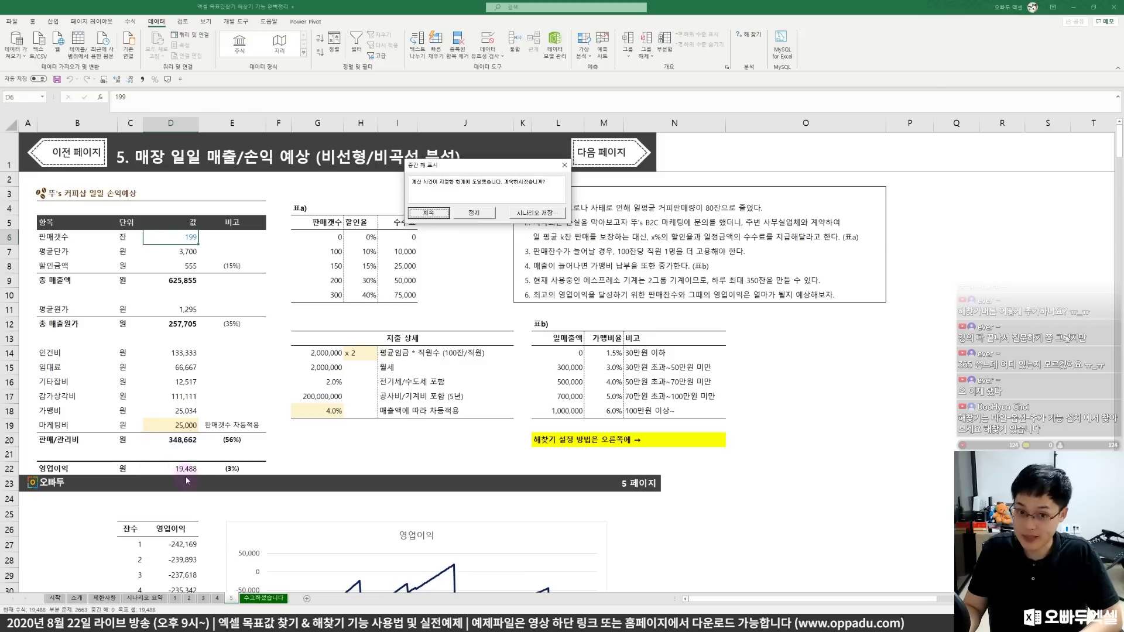
{"action": "left_click", "coordinate": [473, 213]}
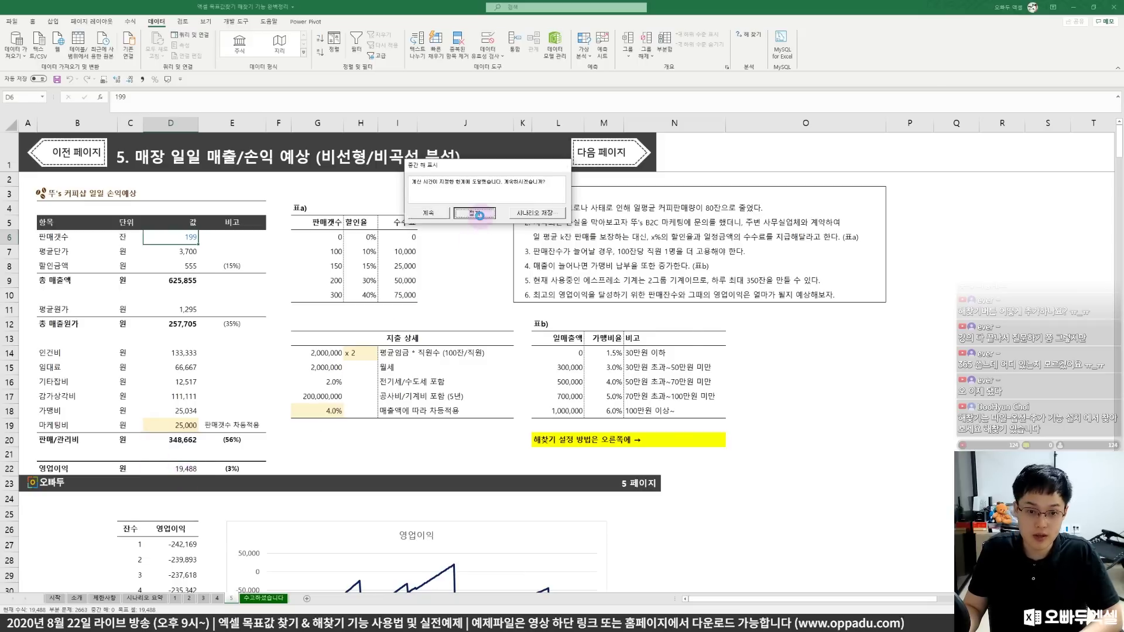
{"action": "left_click", "coordinate": [459, 329]}
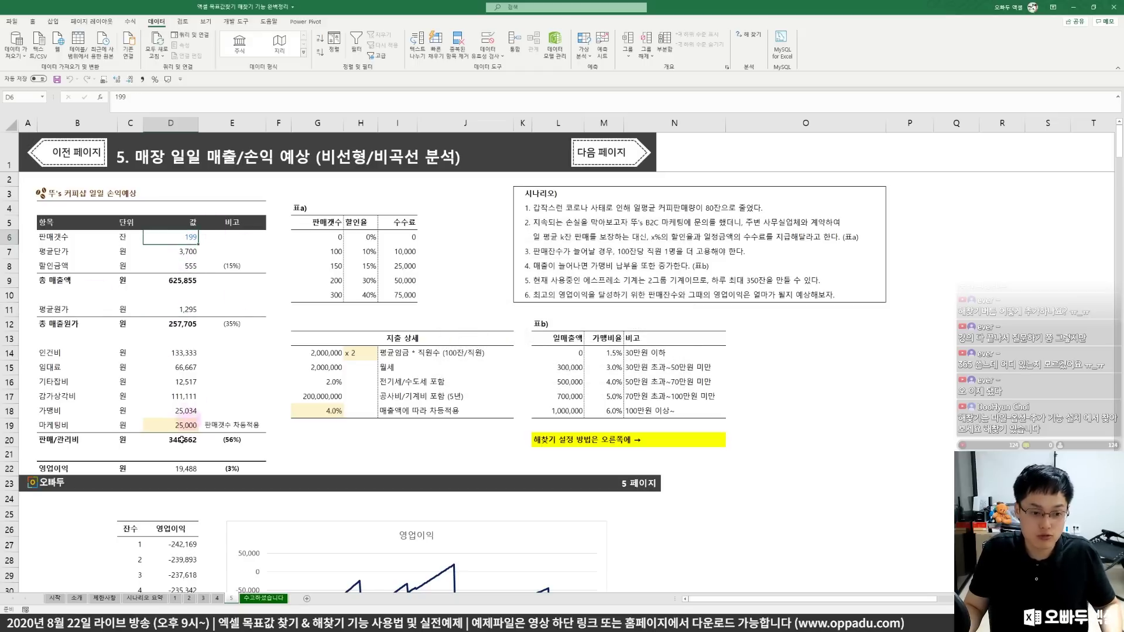
Select the operating profit in D22 and compare it with the peak of the 영업이익 chart.
{"action": "left_click_drag", "start_coordinate": [178, 469], "coordinate": [206, 469]}
{"action": "left_click", "coordinate": [206, 469]}
{"action": "left_click", "coordinate": [189, 469]}
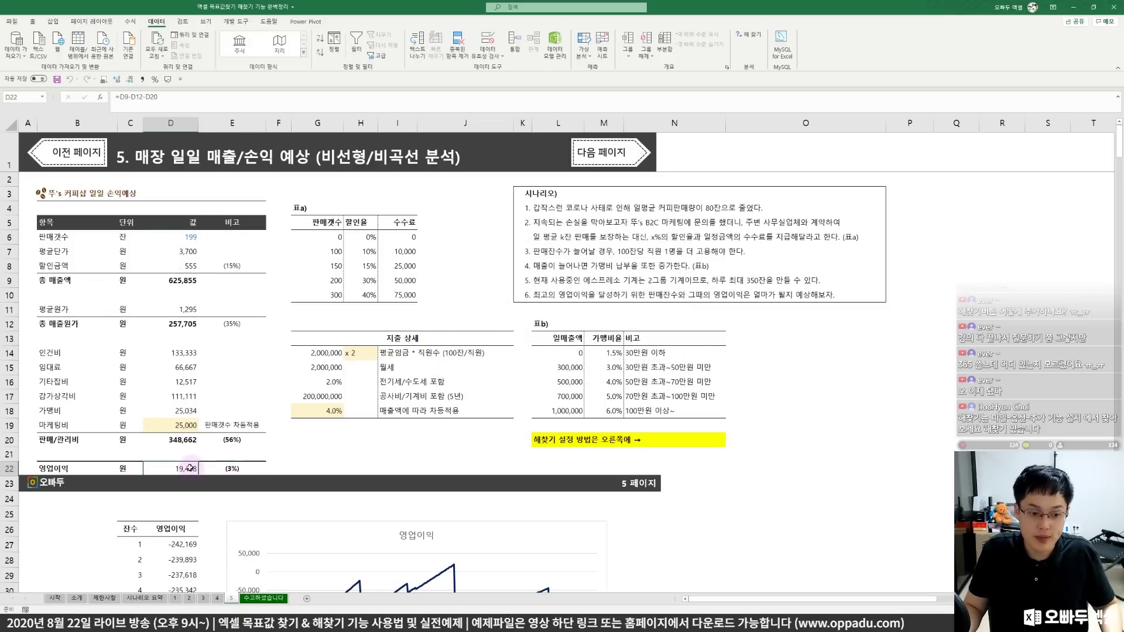
{"action": "scroll", "coordinate": [234, 439], "scroll_direction": "down", "scroll_amount": 1}
{"action": "scroll", "coordinate": [209, 408], "scroll_direction": "up", "scroll_amount": 1}
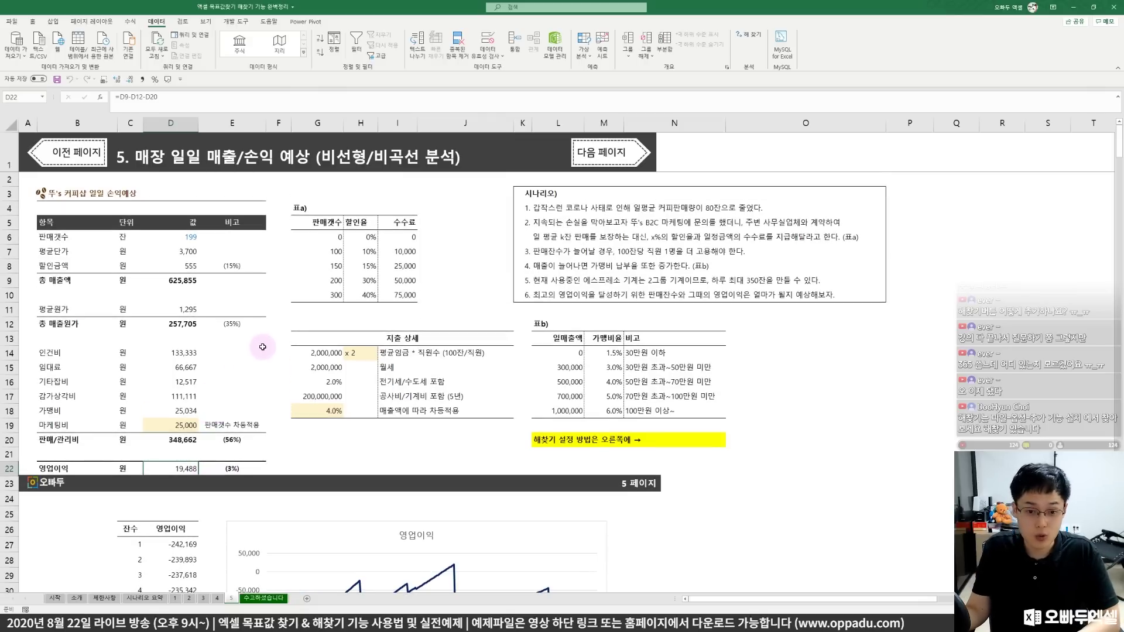
{"action": "scroll", "coordinate": [276, 321], "scroll_direction": "down", "scroll_amount": 4}
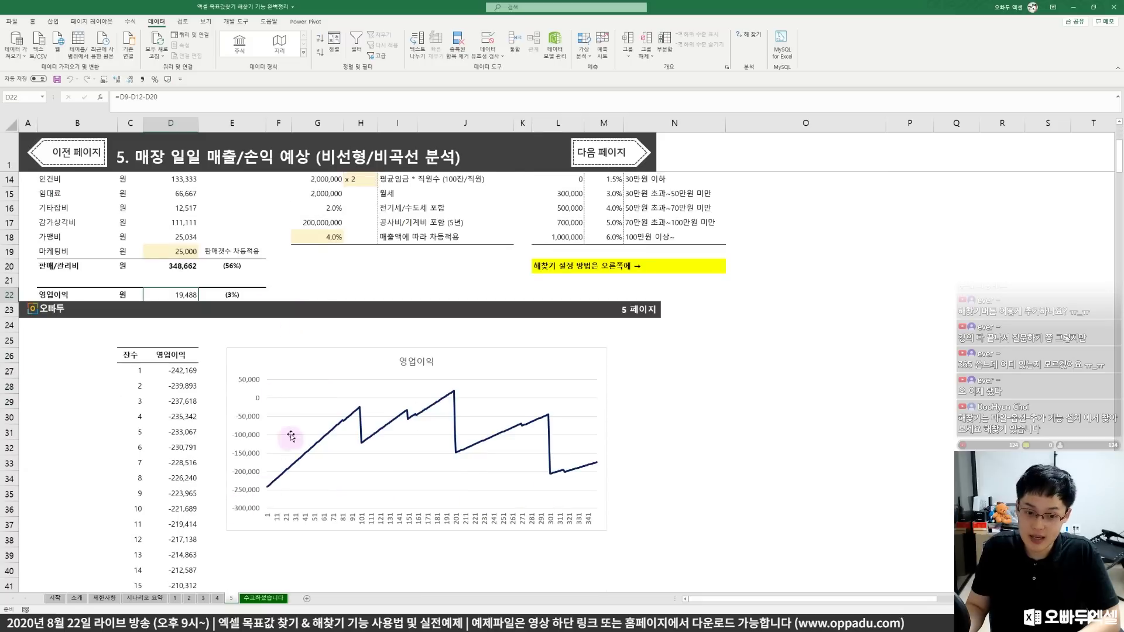
{"action": "scroll", "coordinate": [408, 453], "scroll_direction": "up", "scroll_amount": 4}
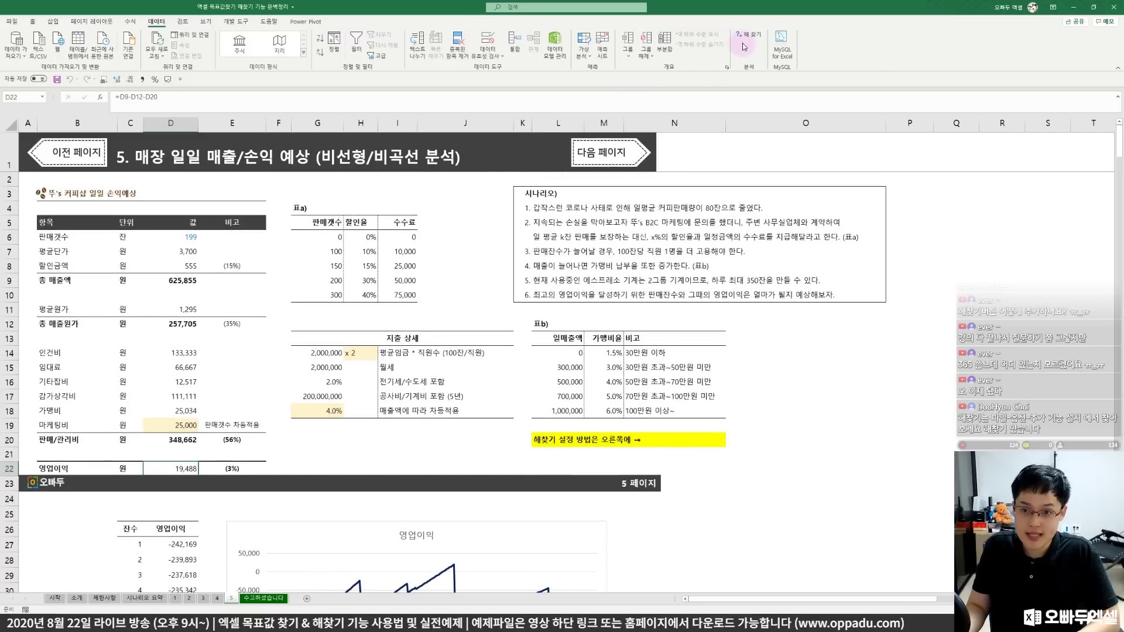
Reopen Solver's options and set the maximum time to 30 seconds.
{"action": "left_click", "coordinate": [747, 35]}
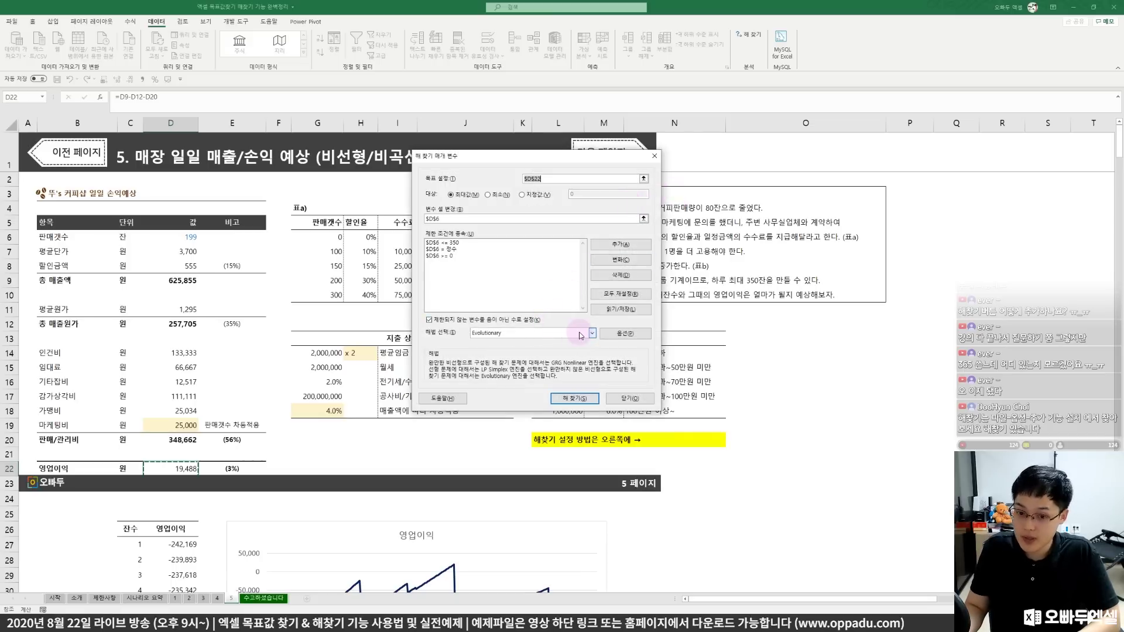
{"action": "left_click", "coordinate": [624, 333]}
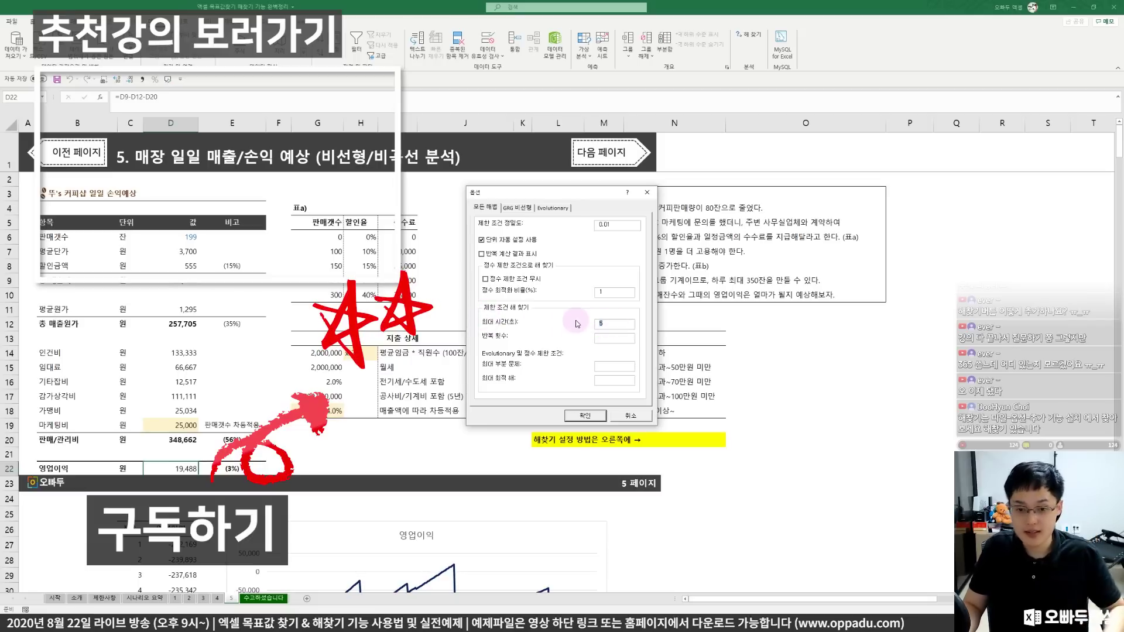
{"action": "type", "text": "30"}
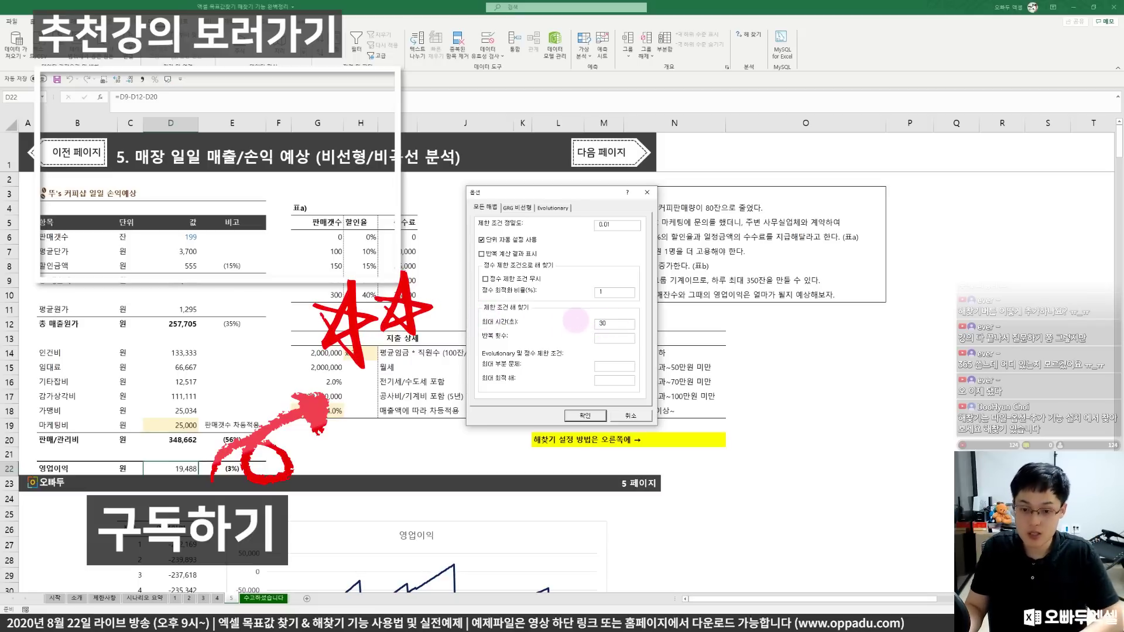